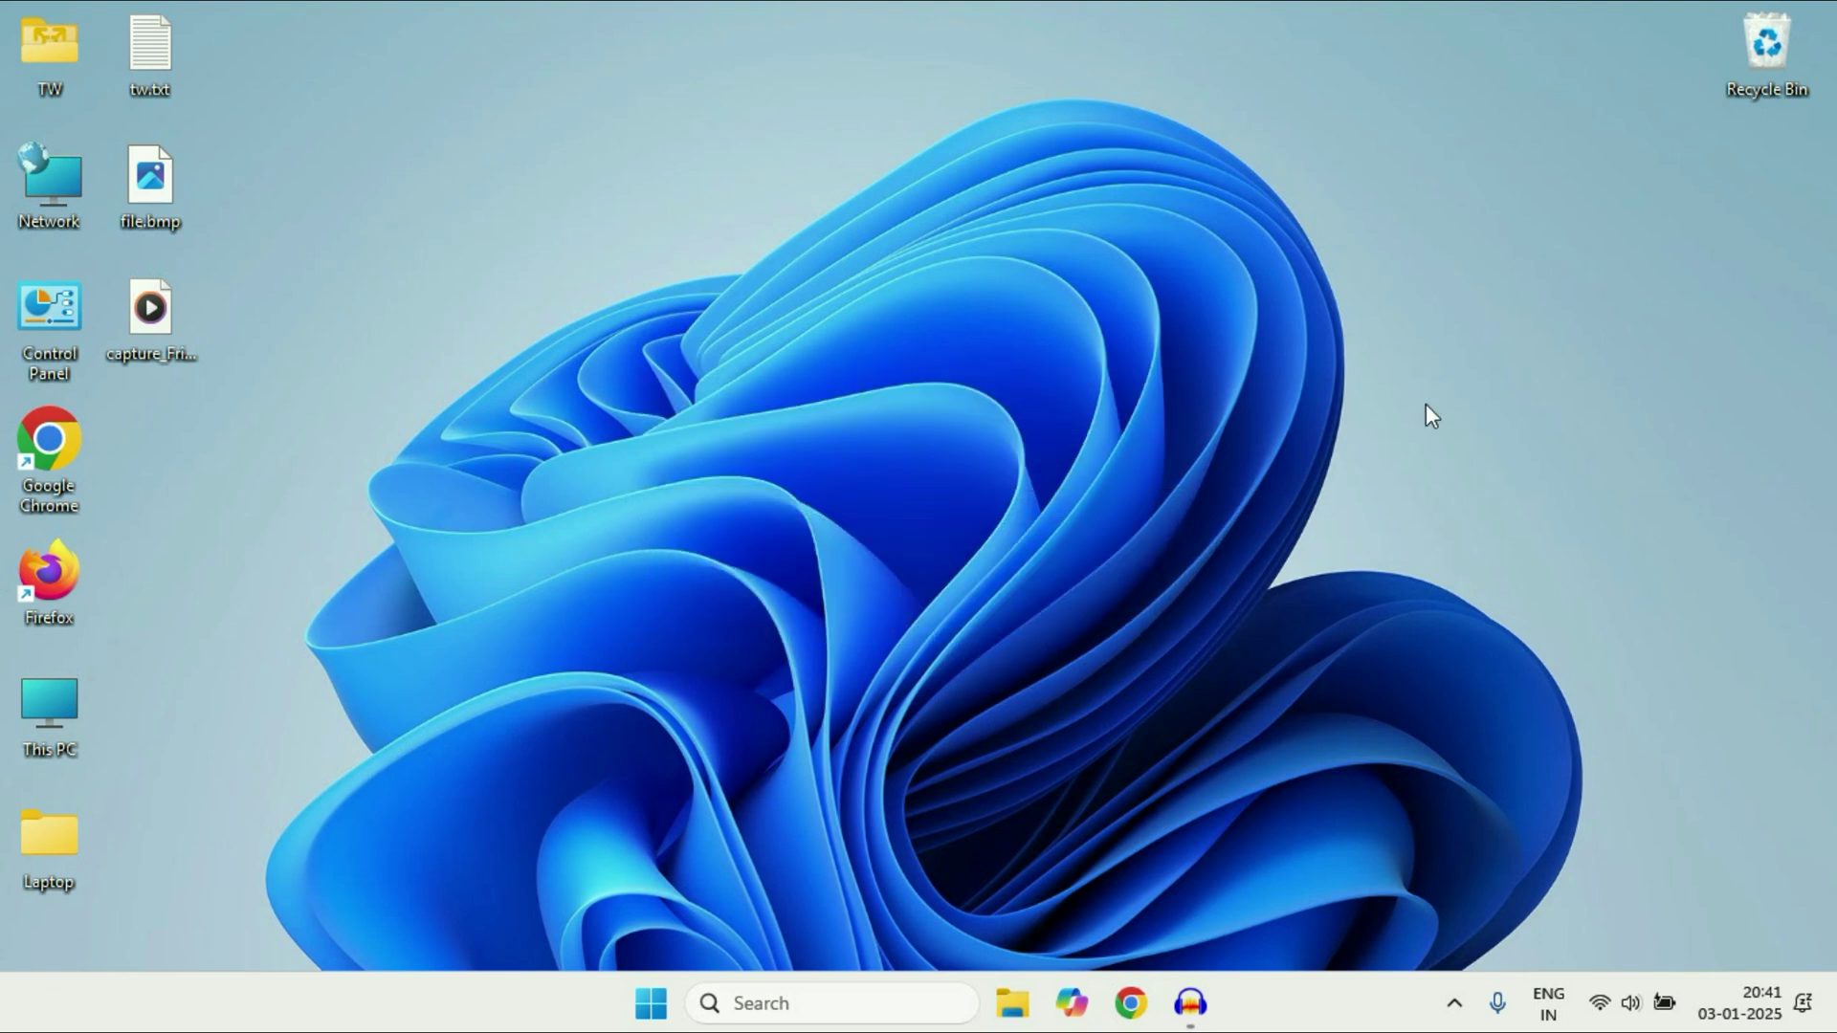
Step: Check brightness in Quick Settings, then open the Services console through Windows search
click(1628, 997)
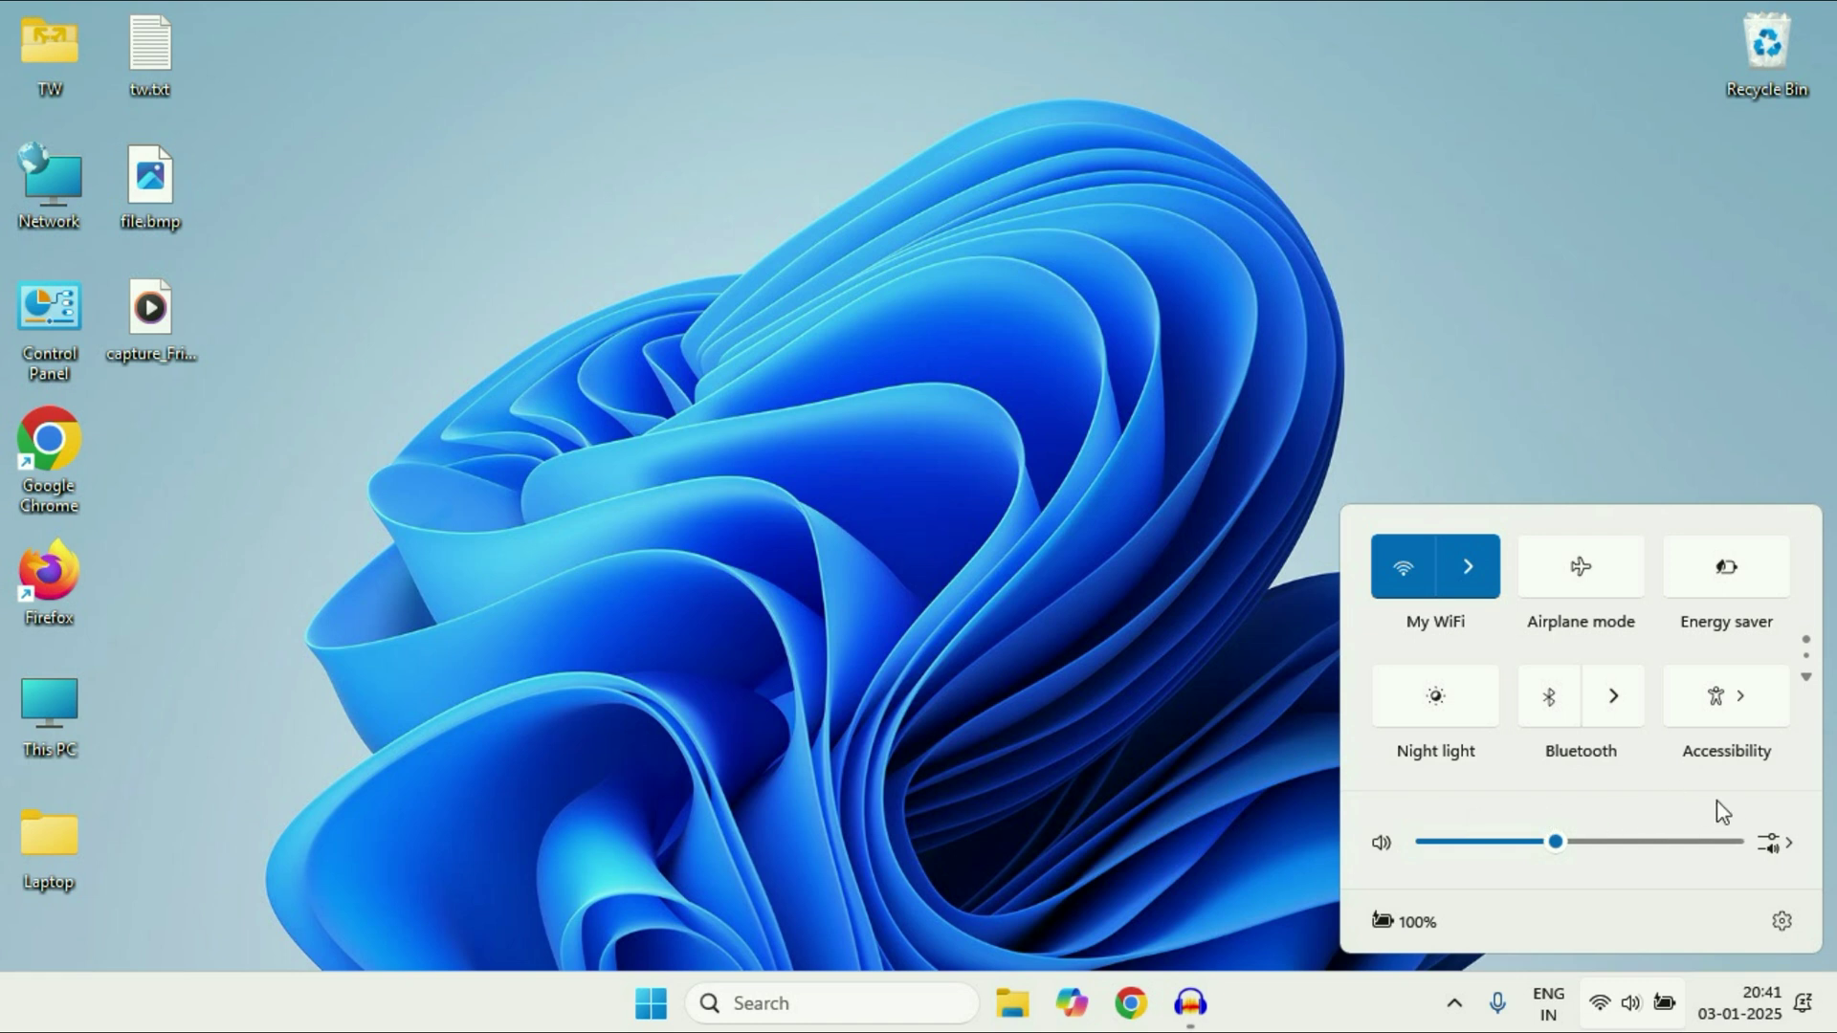
click(721, 482)
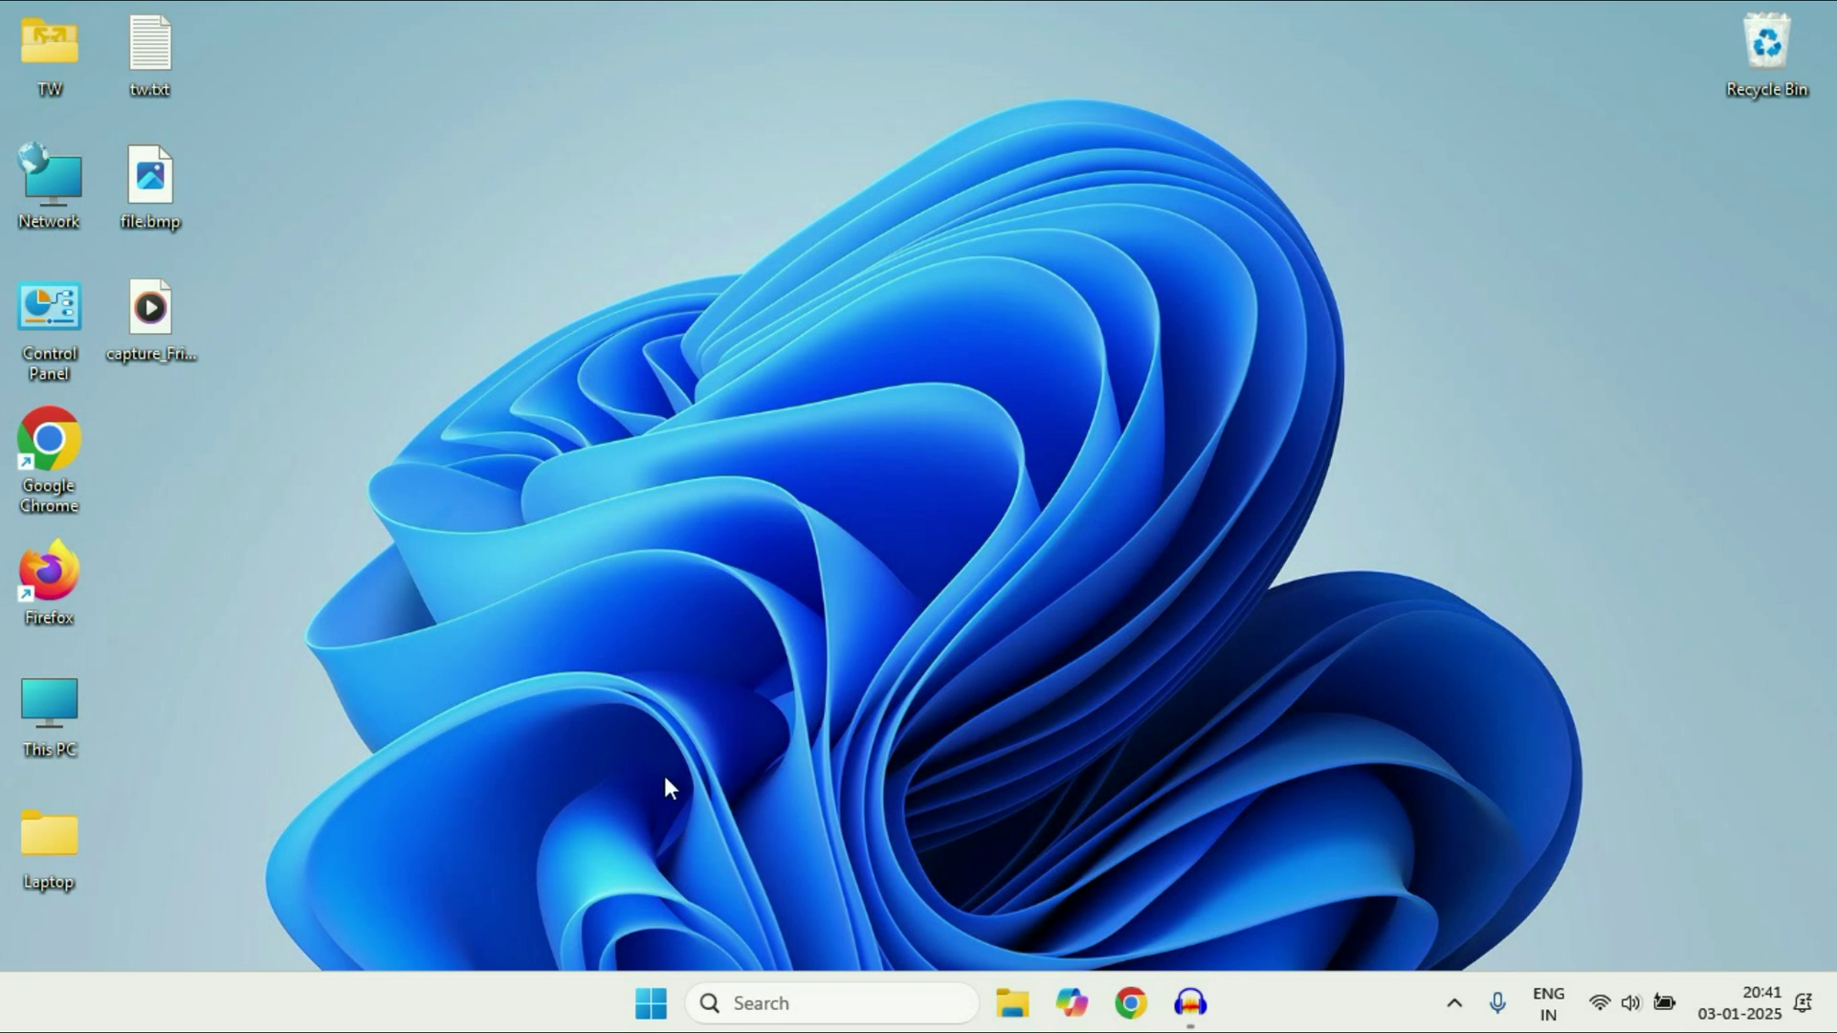
click(810, 1003)
text(sr)
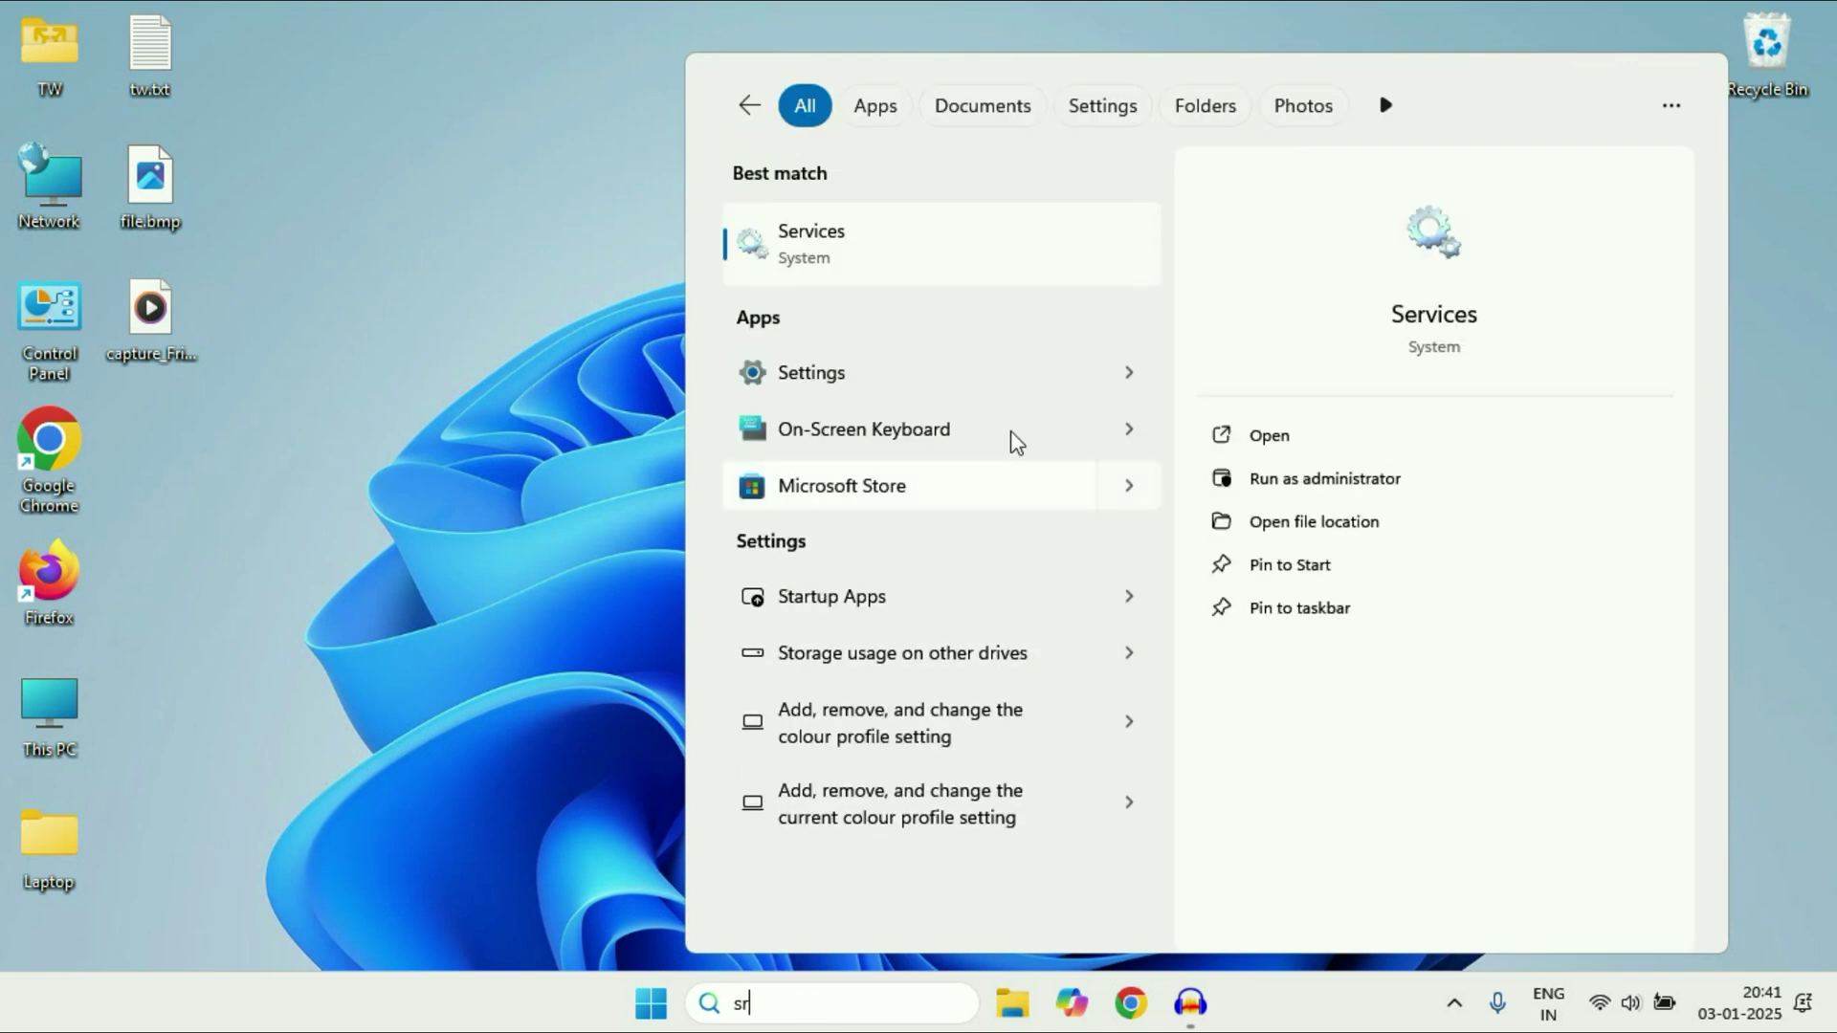
click(888, 245)
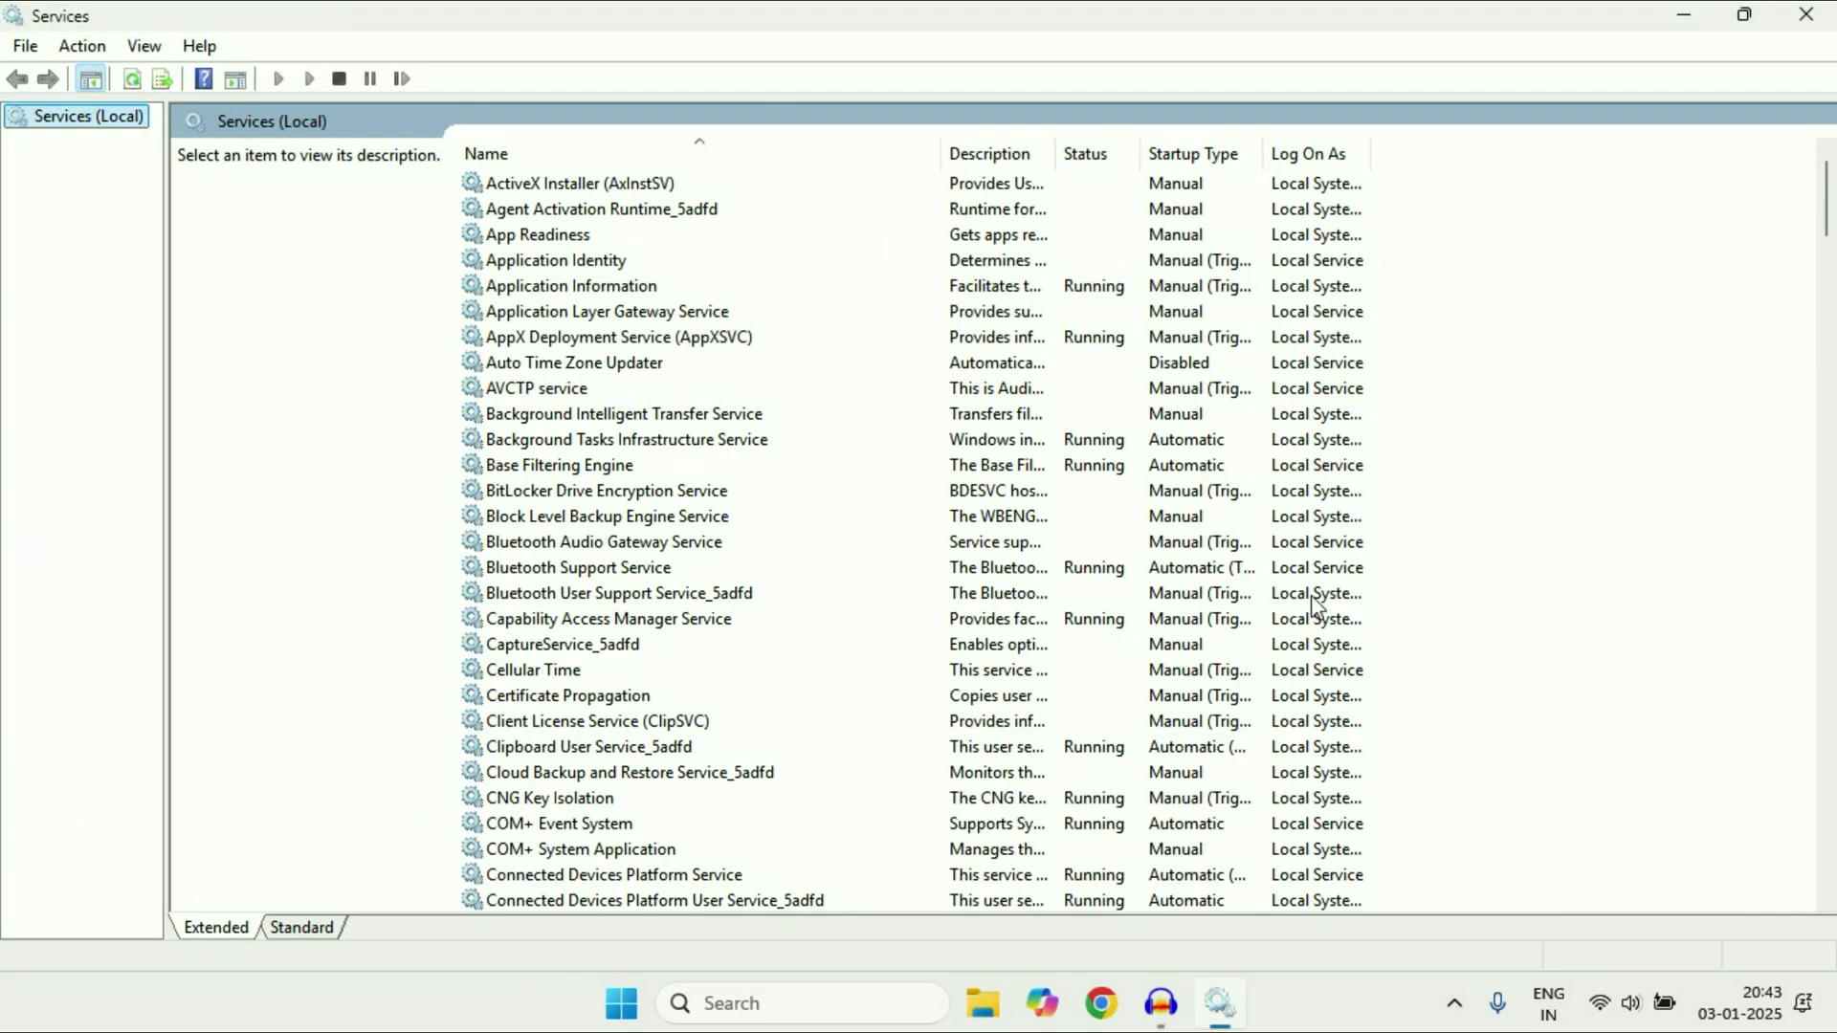
Step: Select Display Enhancement Service in the services list
click(681, 498)
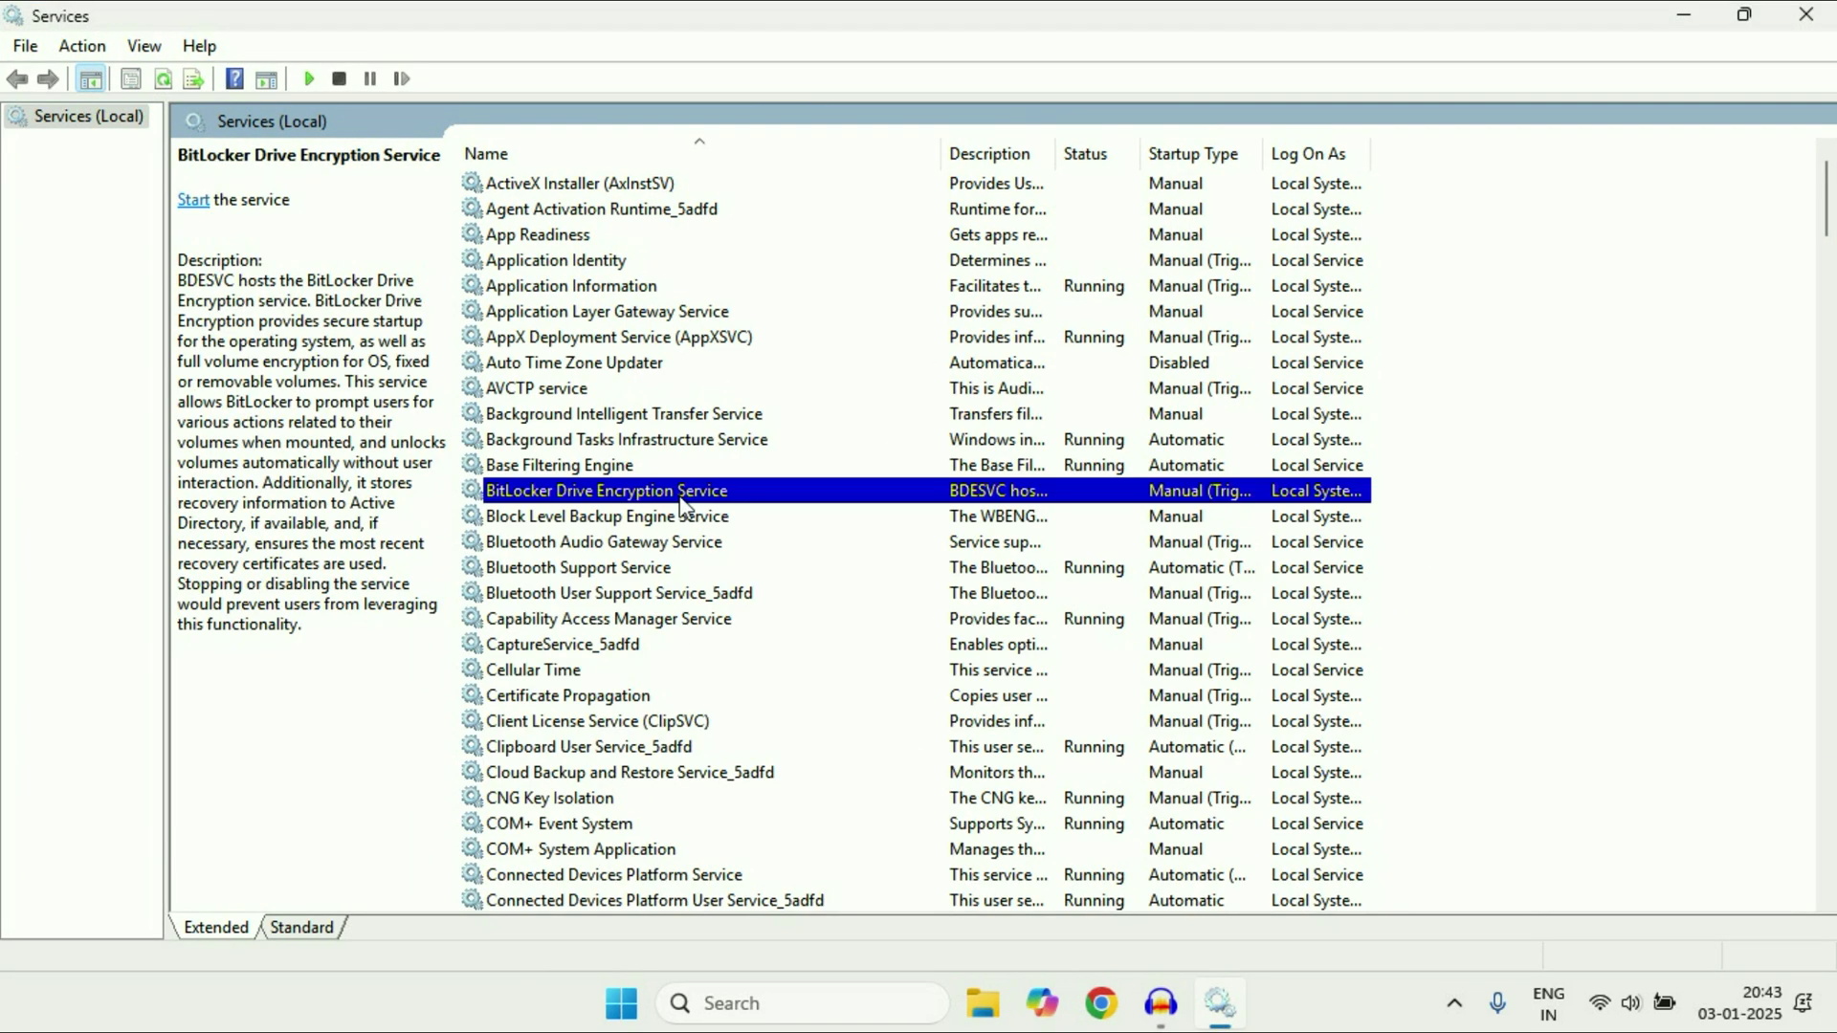
key(d)
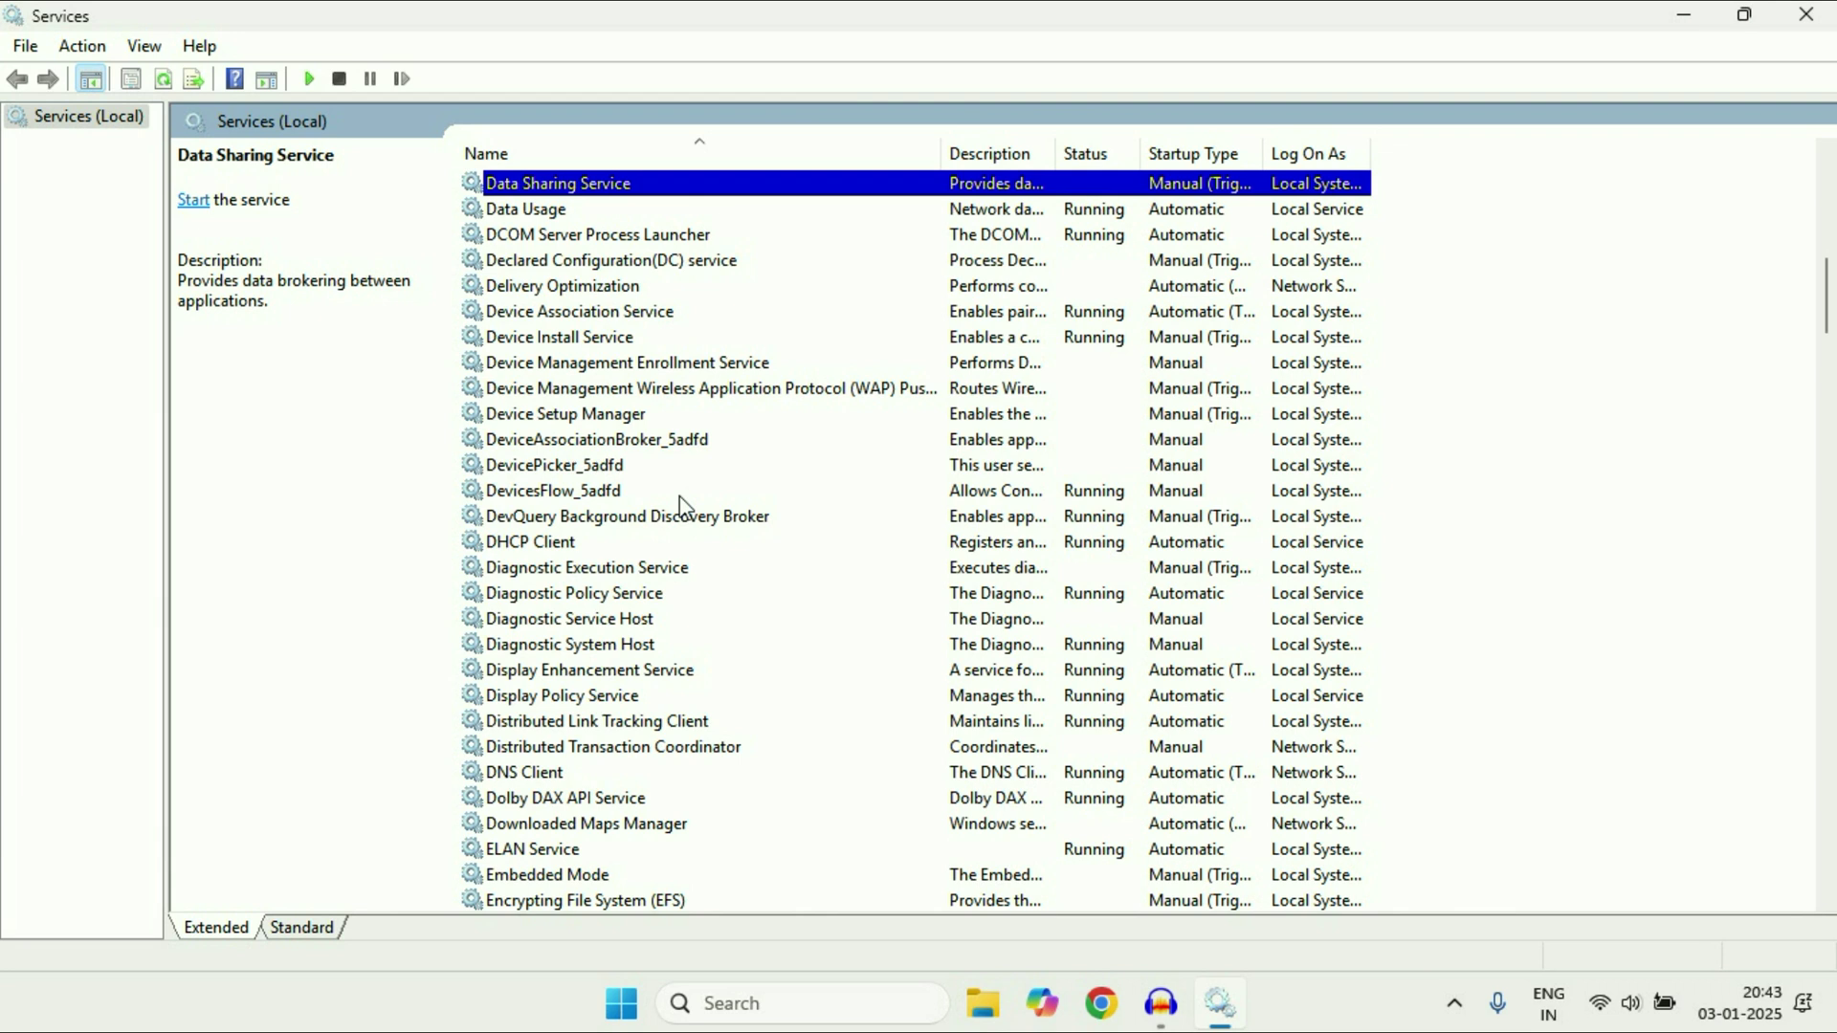
click(671, 670)
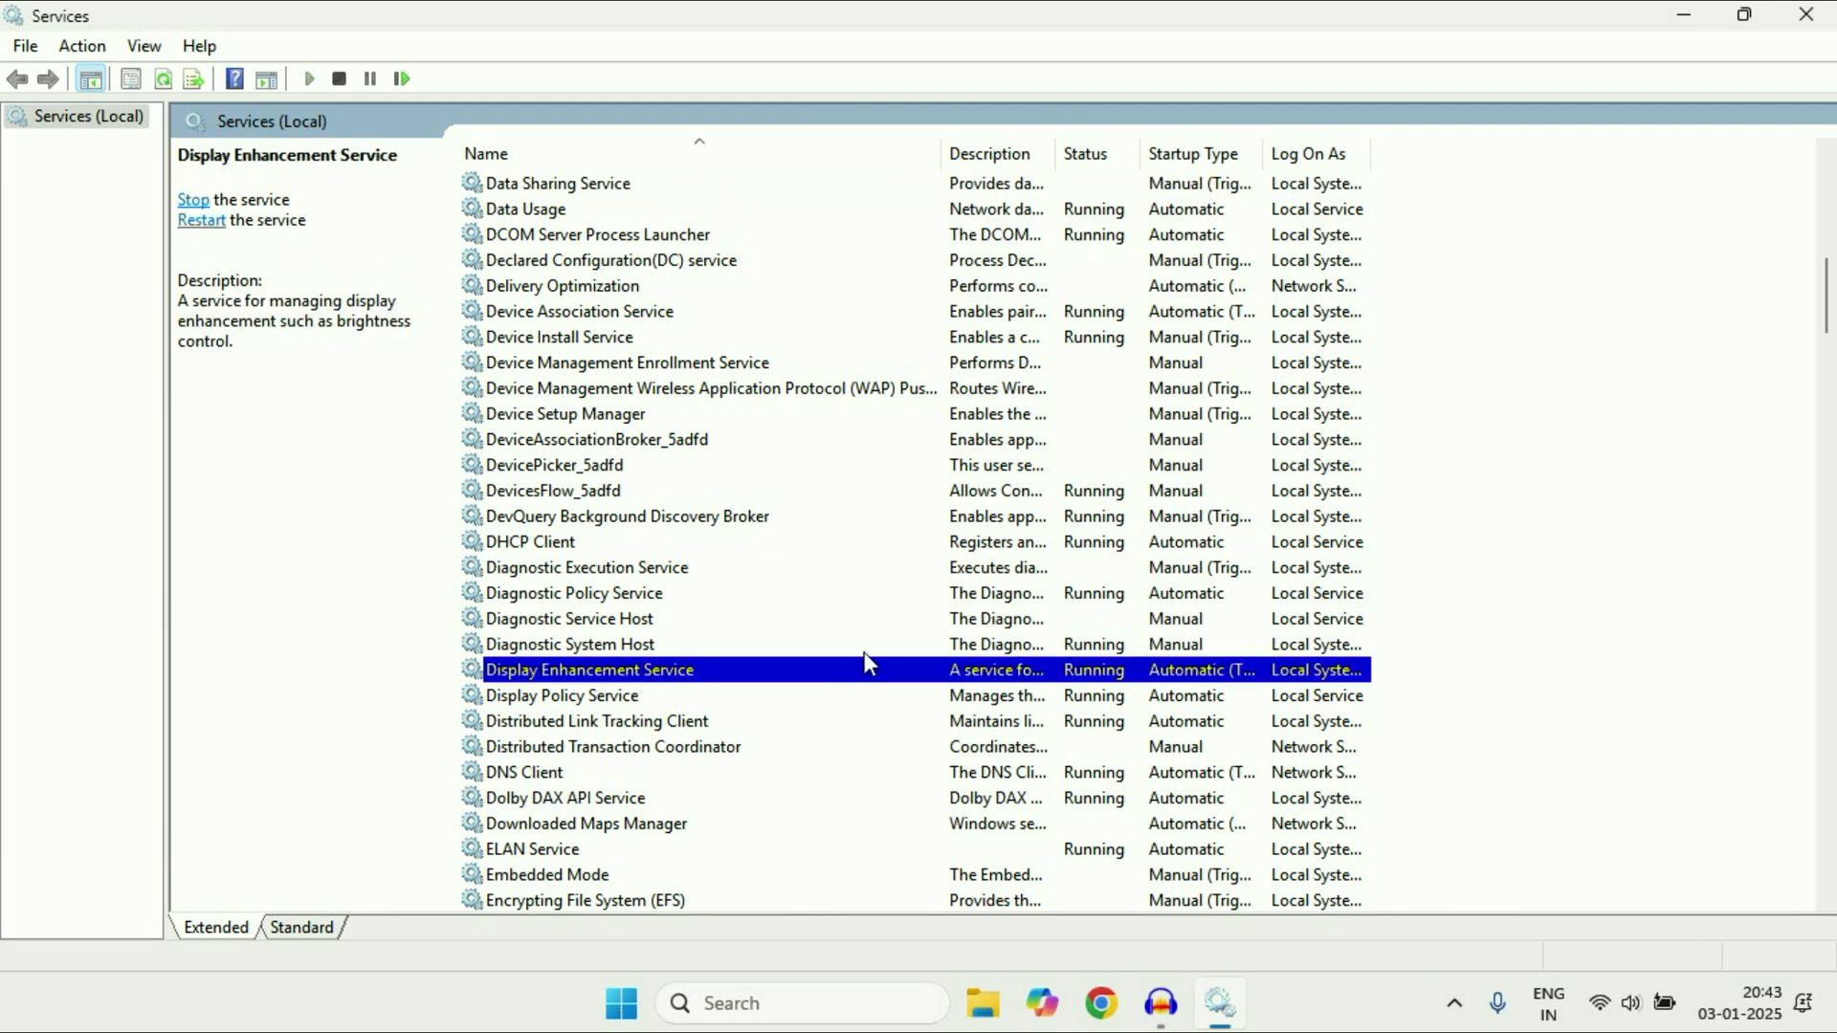
Step: Set the Display Enhancement Service startup type to Automatic and apply it
right_click(728, 669)
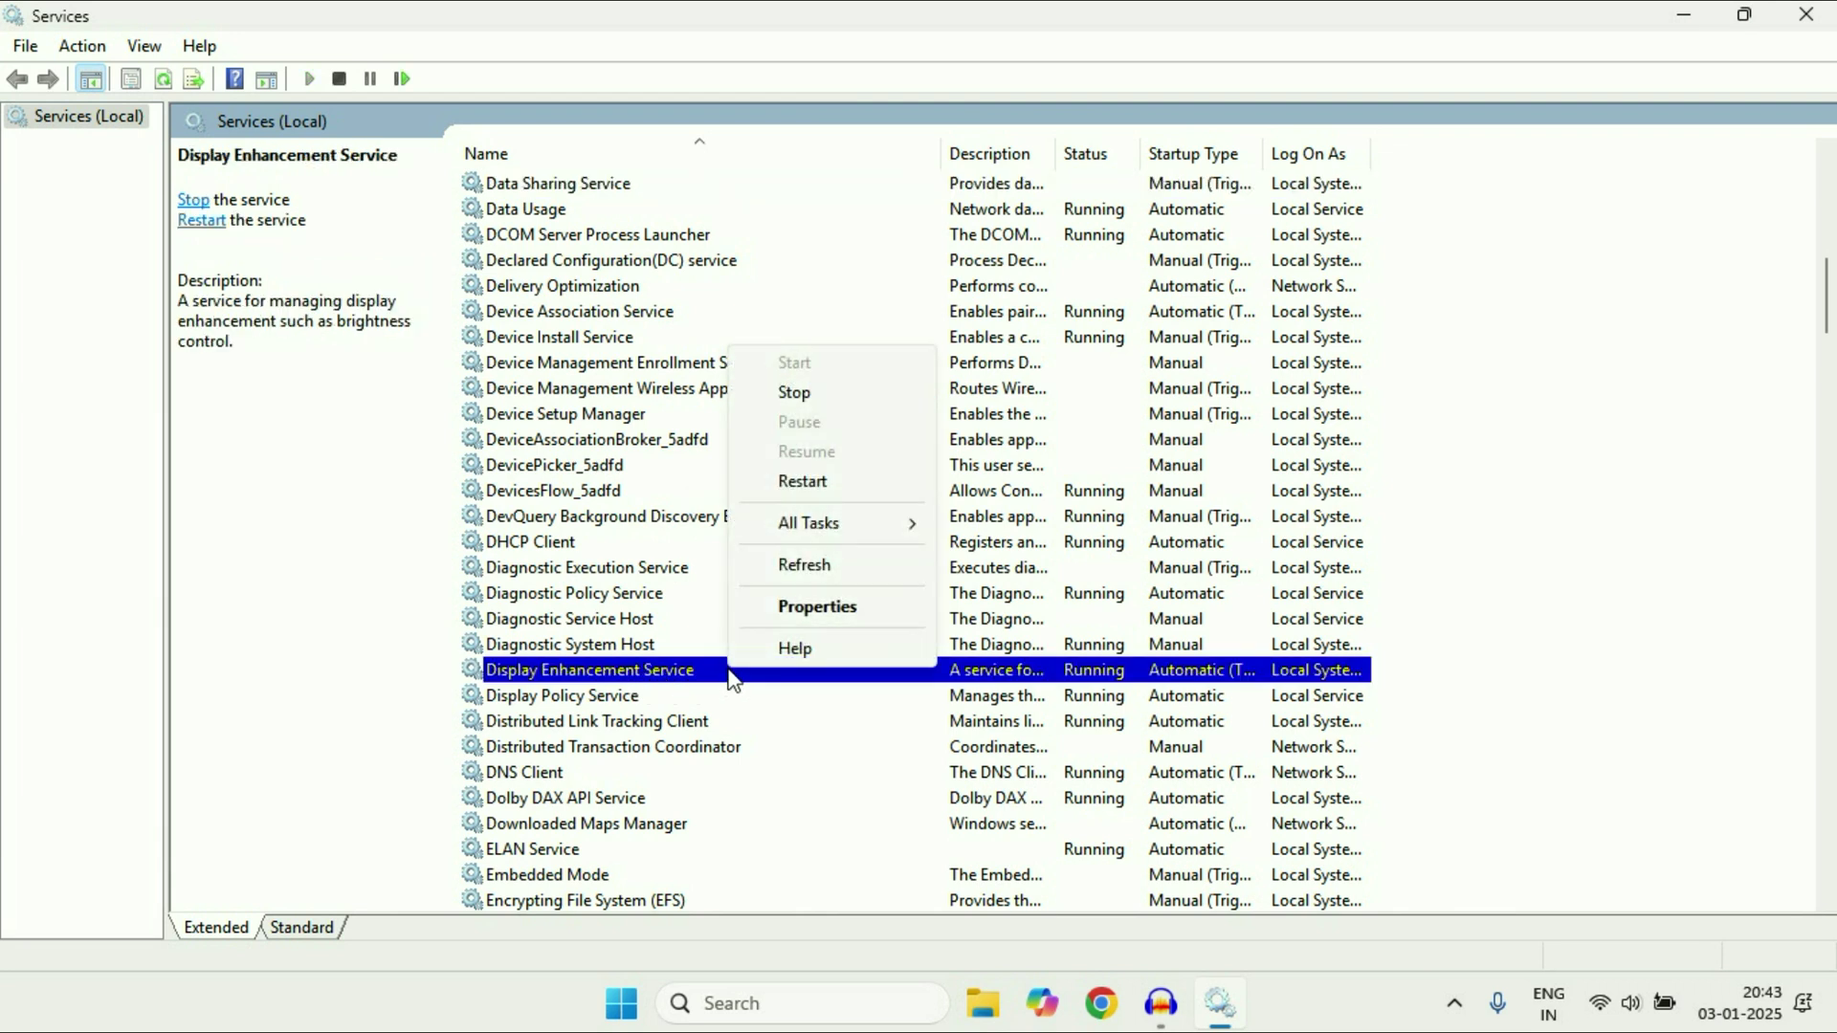
click(821, 608)
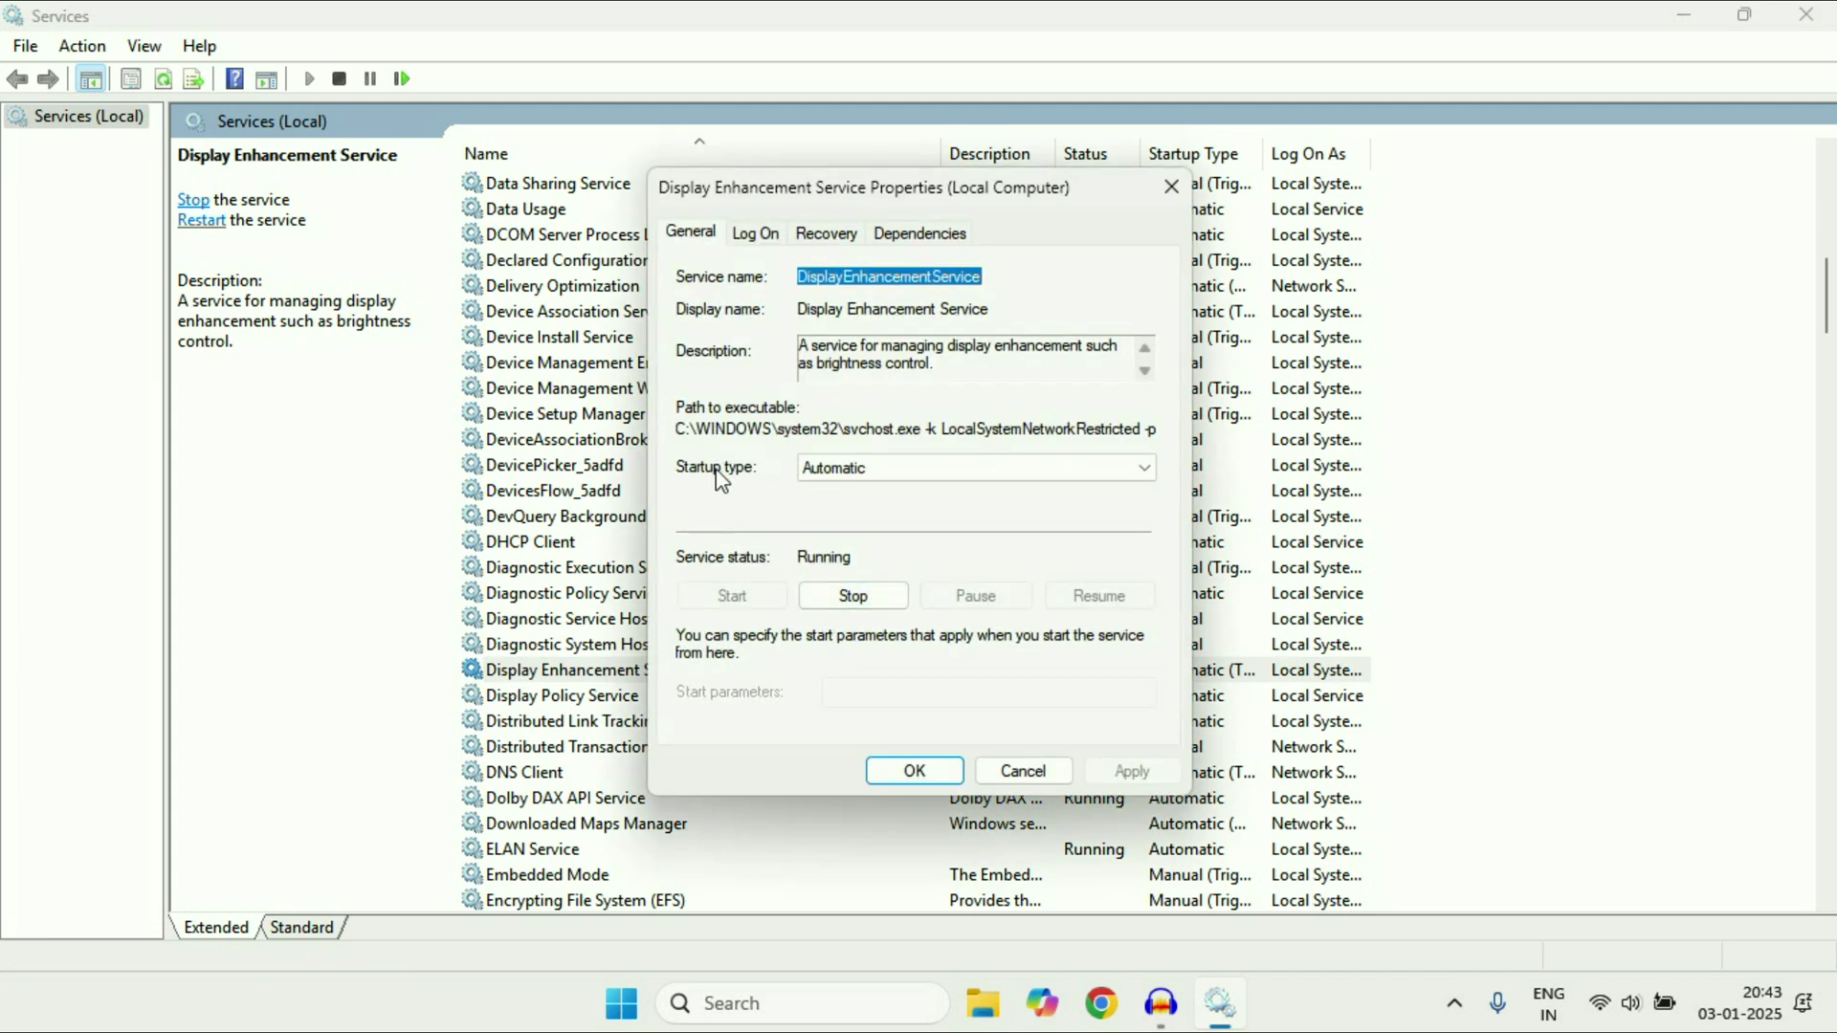
click(899, 468)
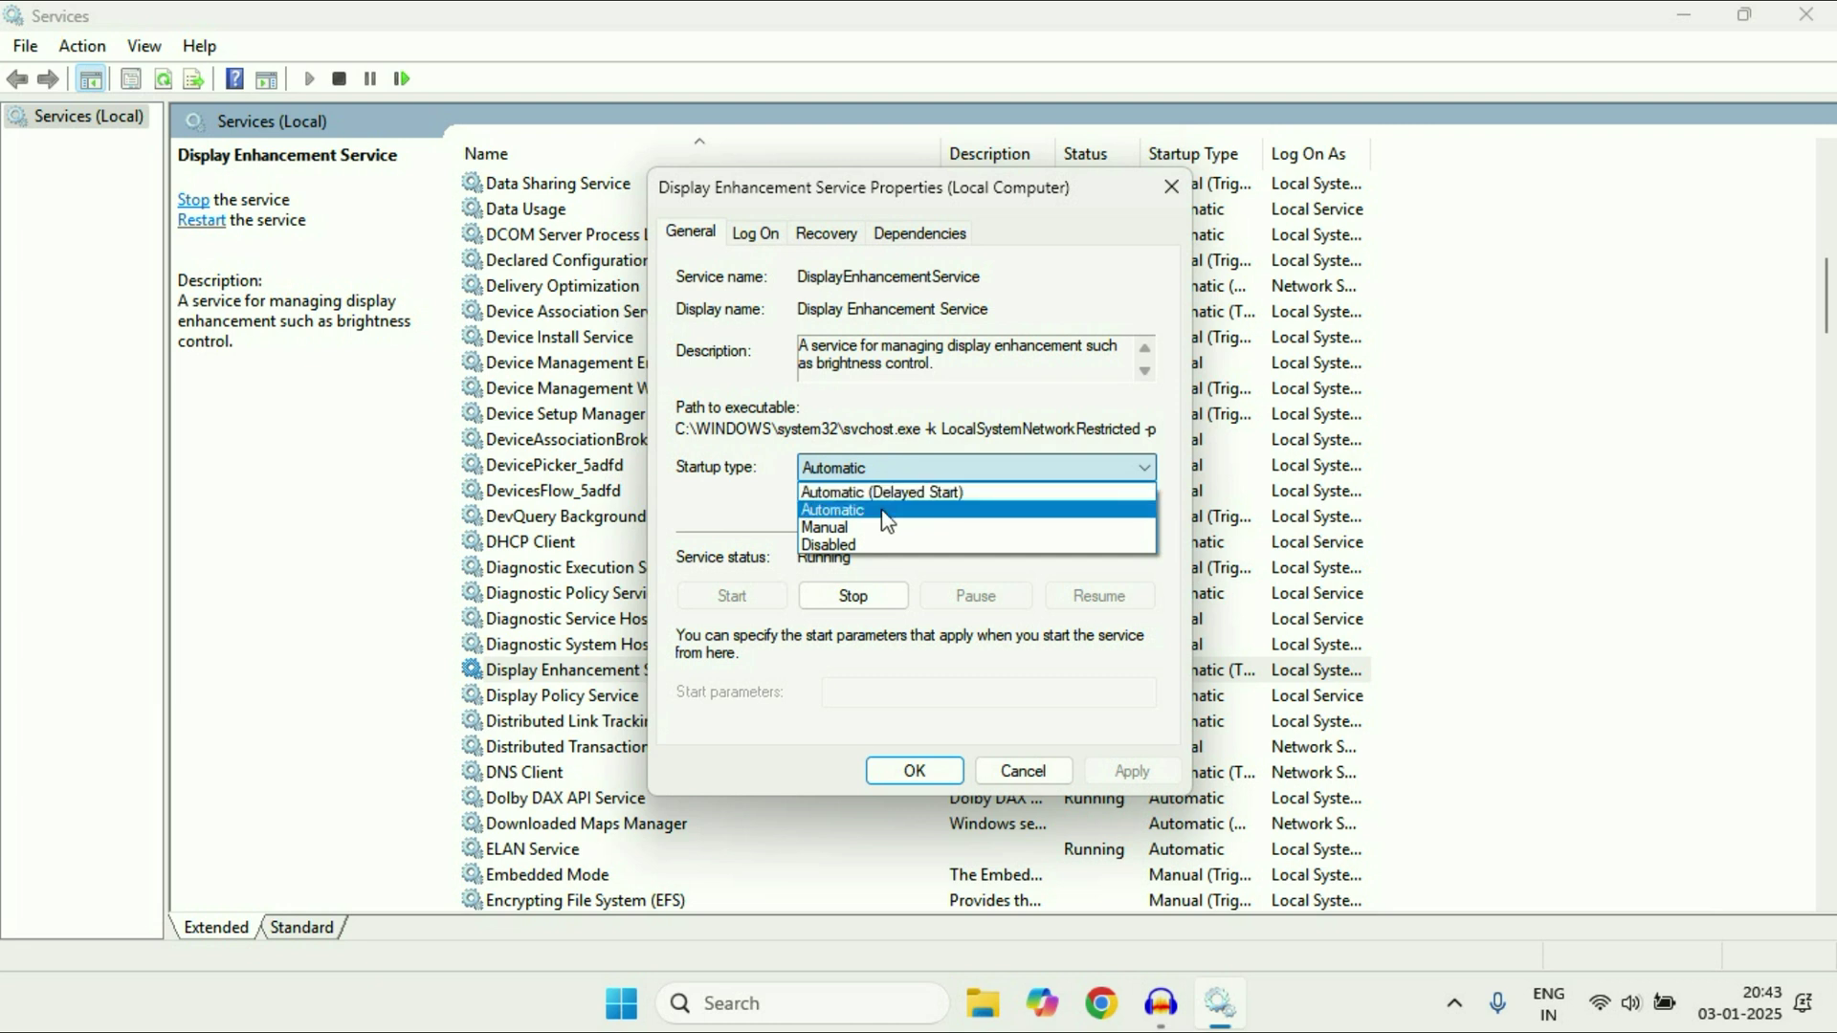
click(886, 511)
click(1132, 775)
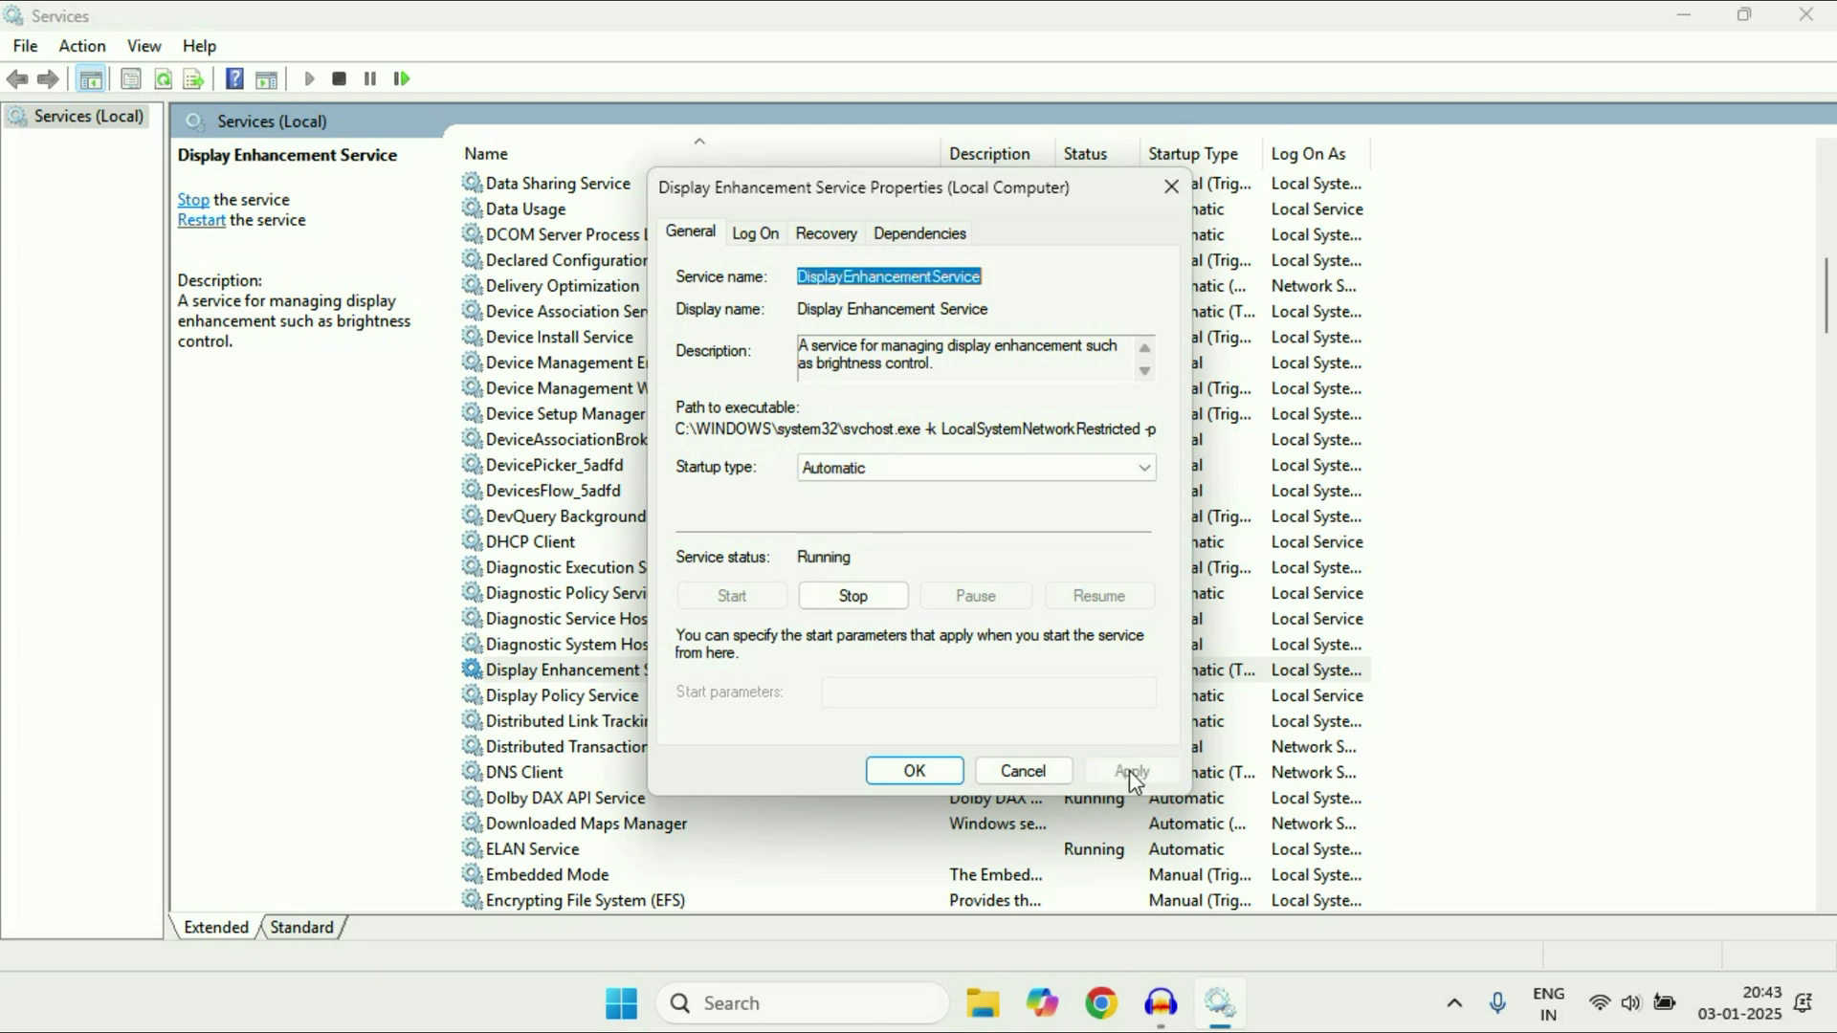
click(913, 771)
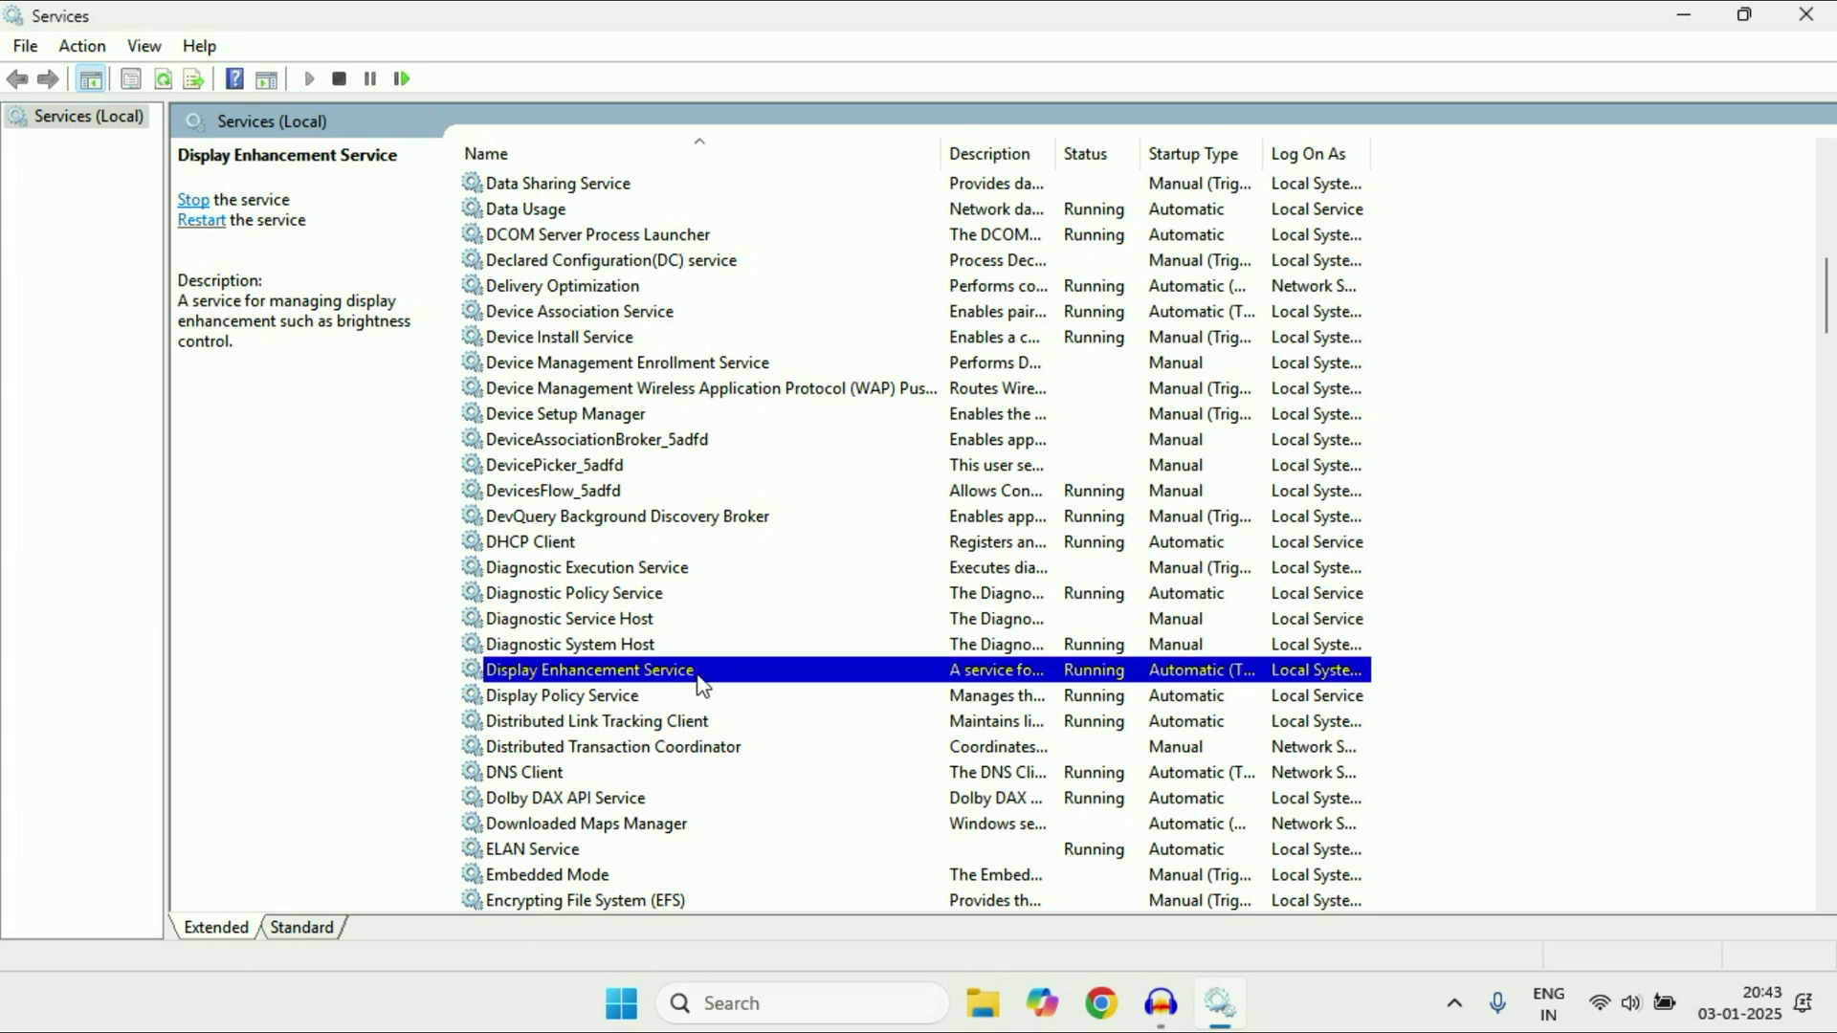
Step: Restart the Display Enhancement Service and close the Services console
right_click(743, 677)
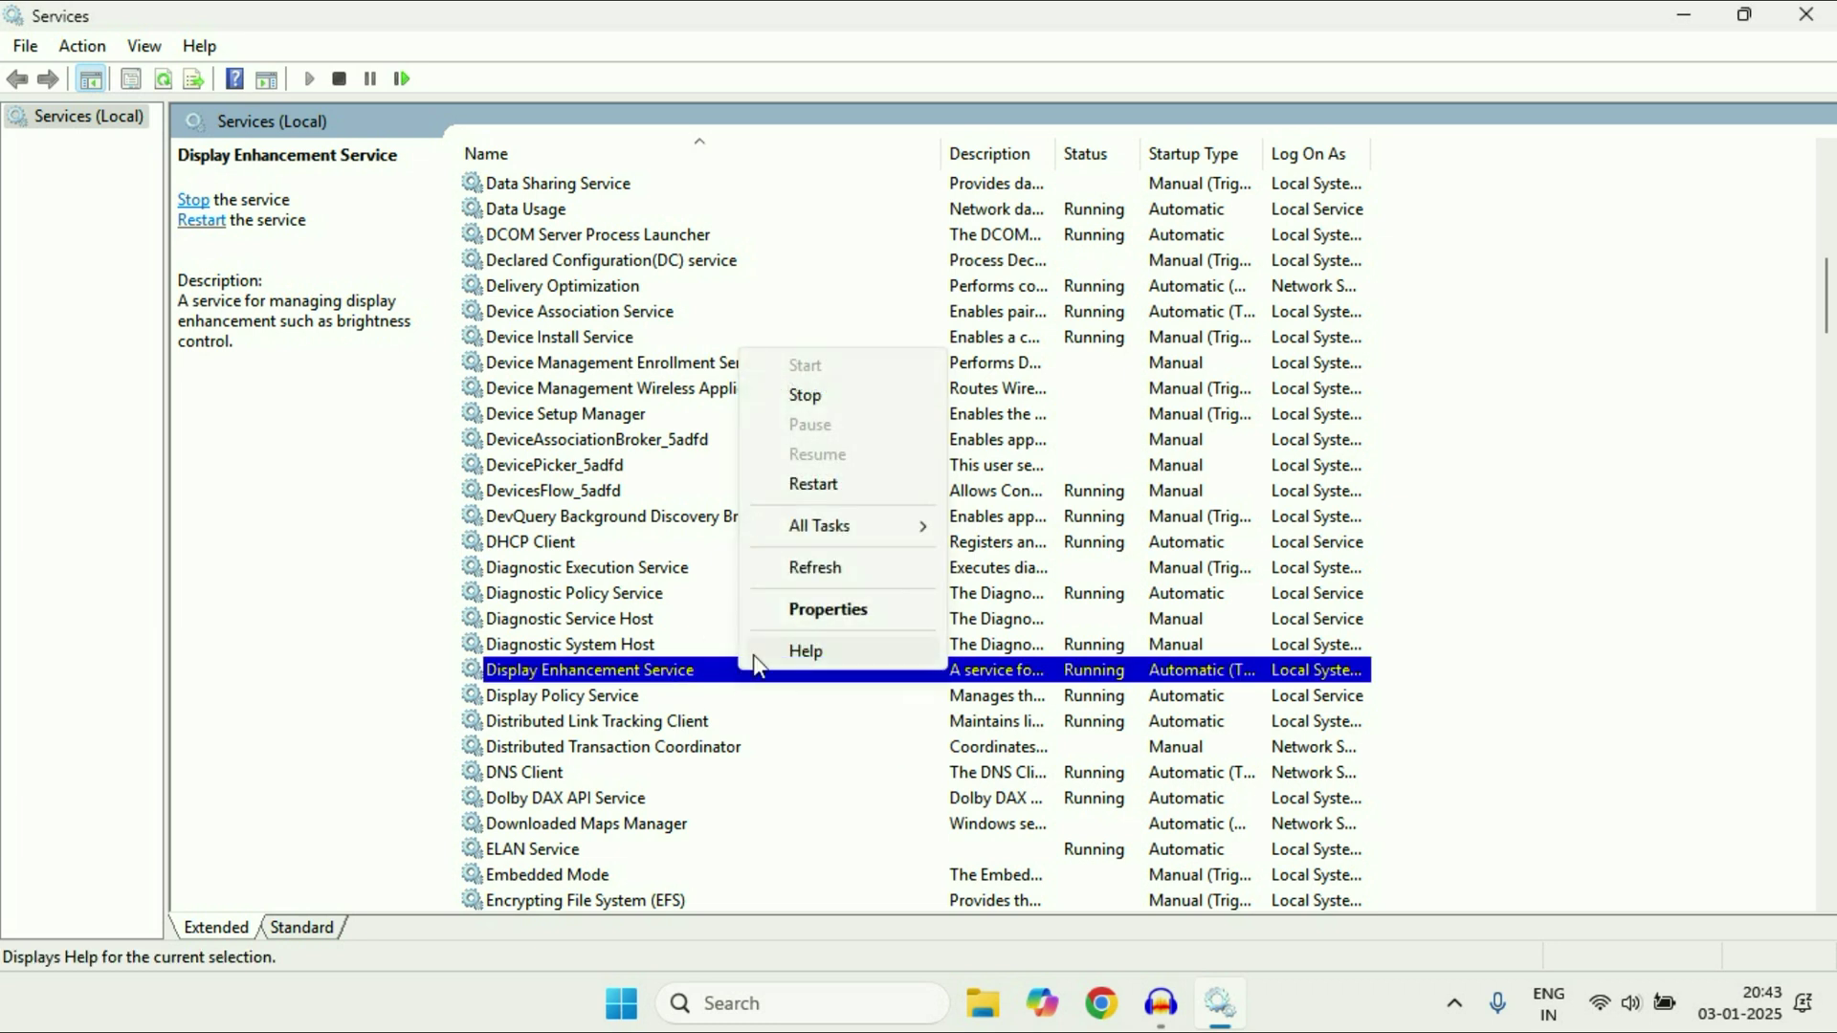
click(835, 492)
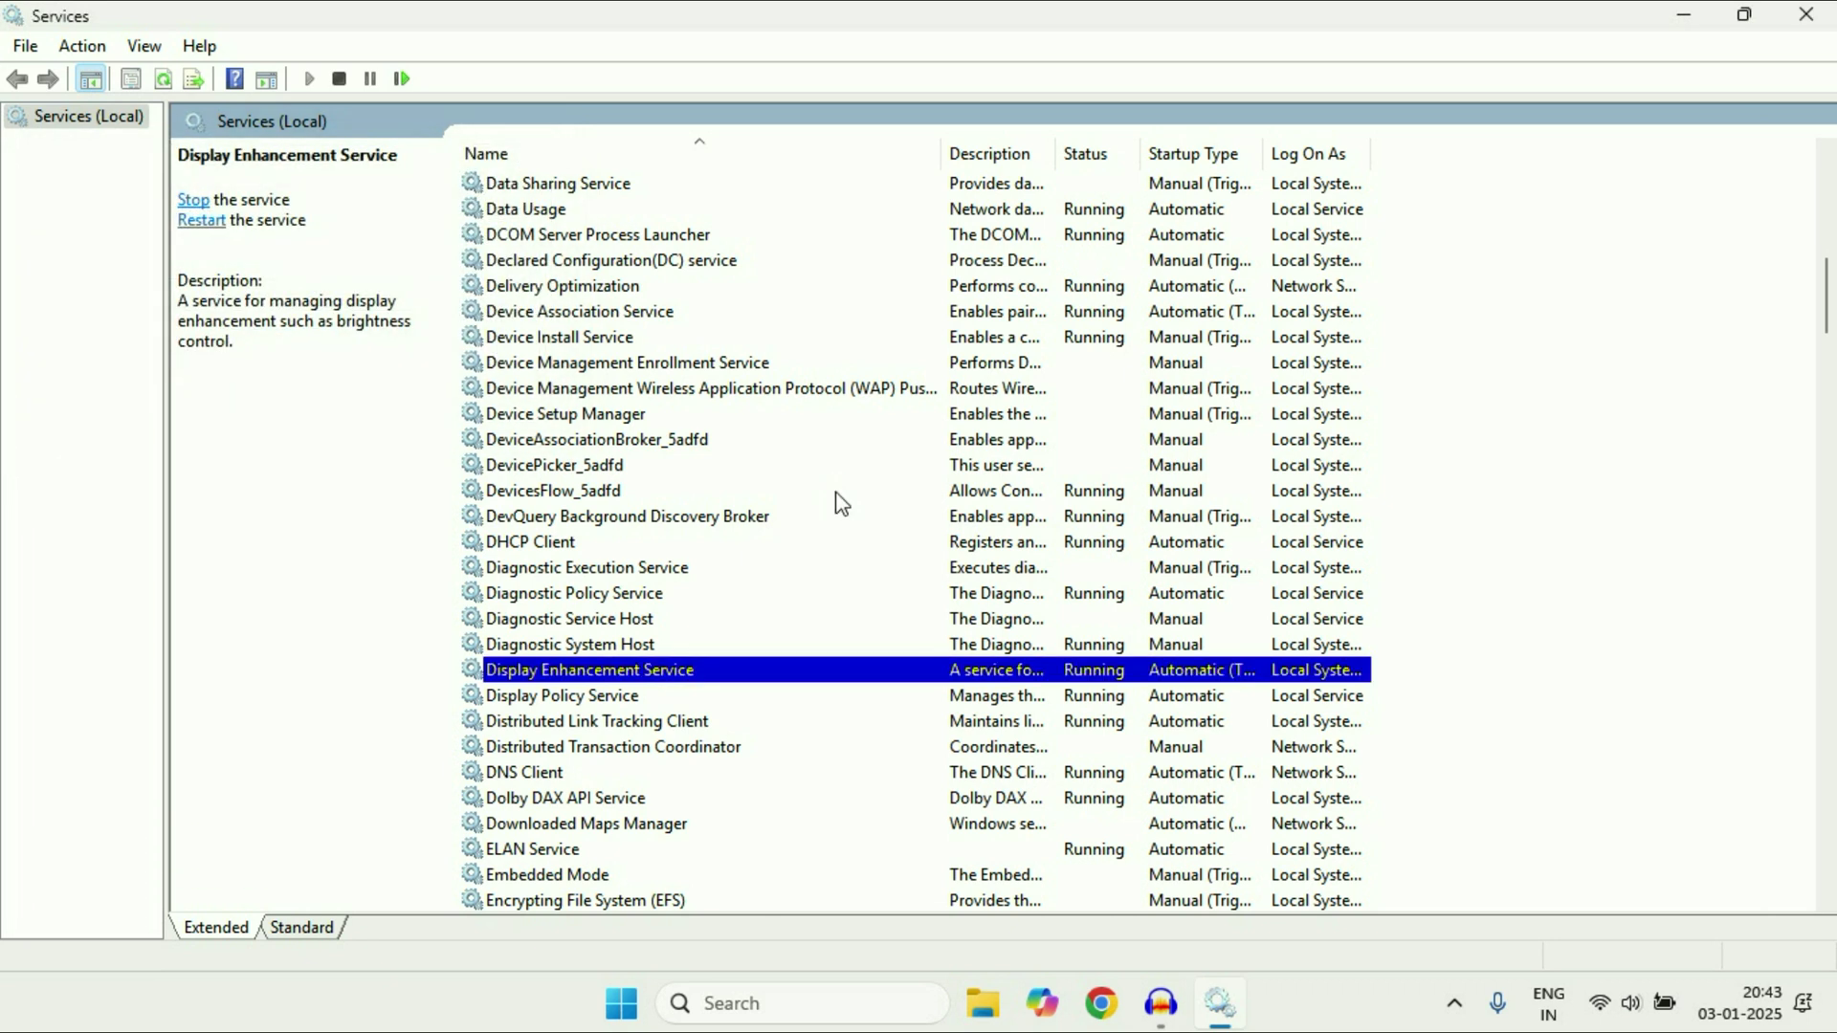
click(1801, 21)
Step: Reopen Quick Settings to recheck brightness, then dismiss it back to the desktop
click(1611, 1003)
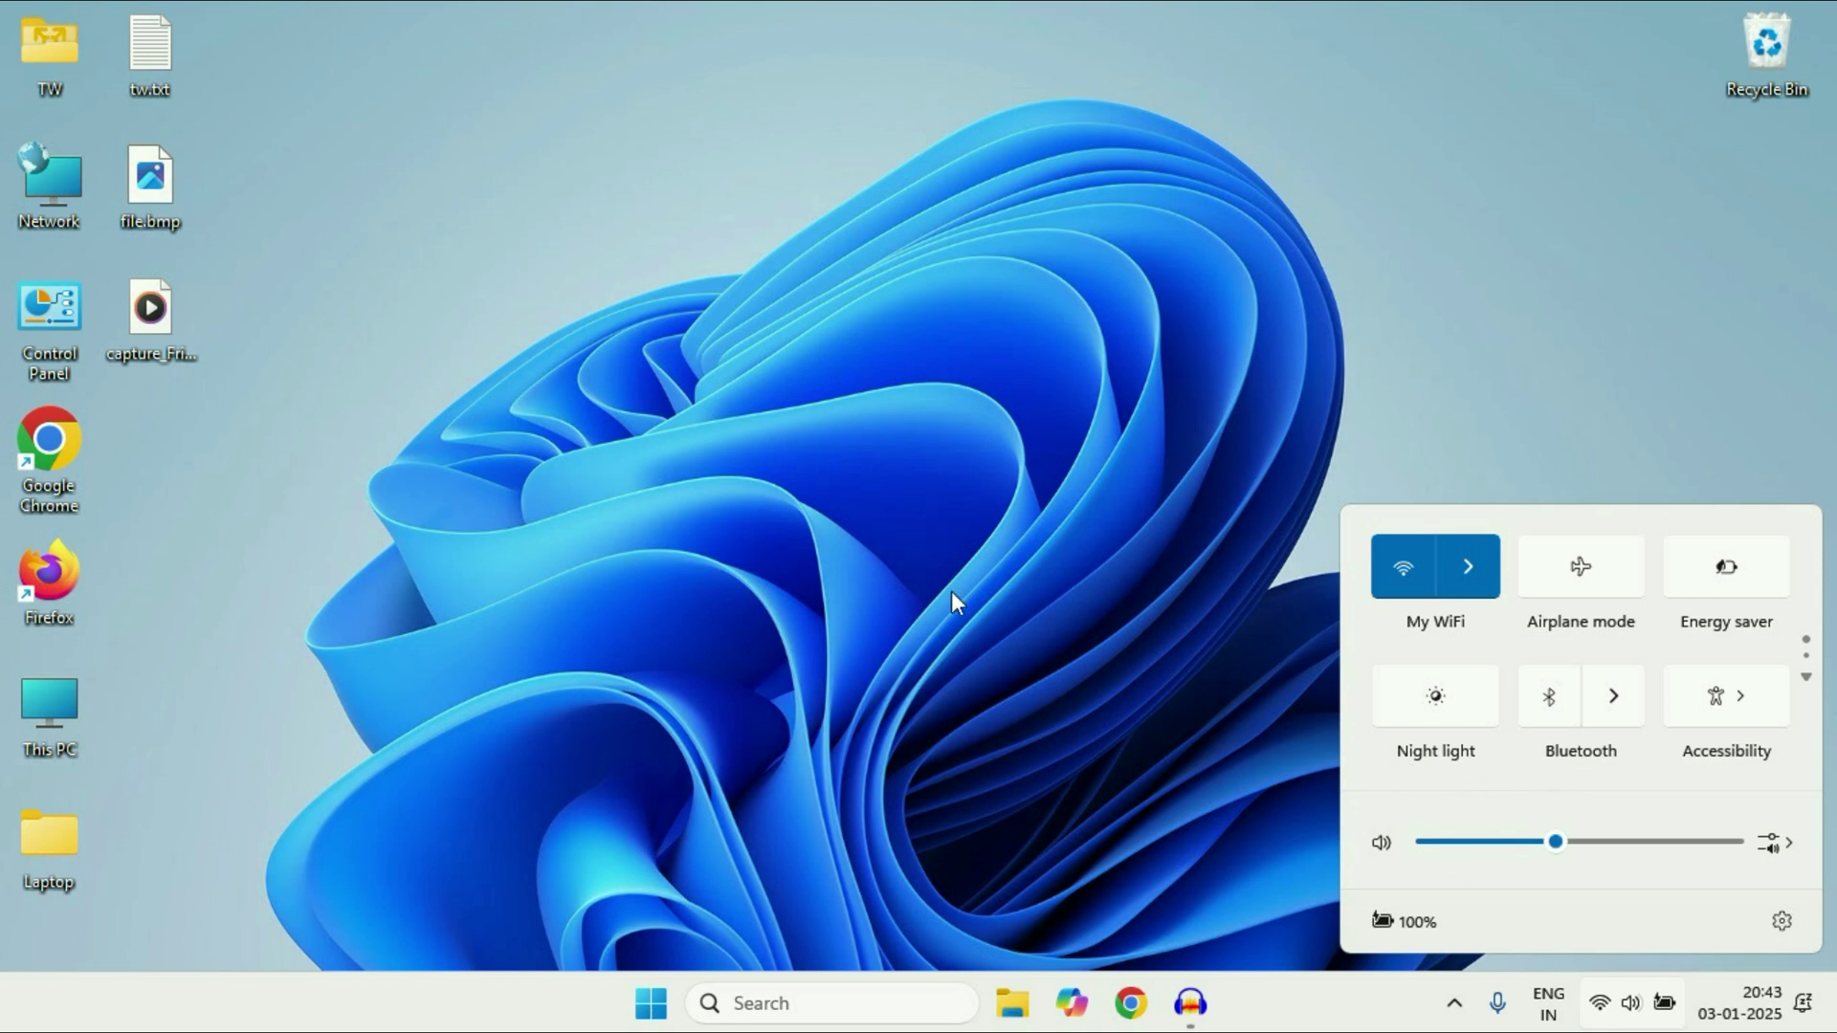
click(886, 517)
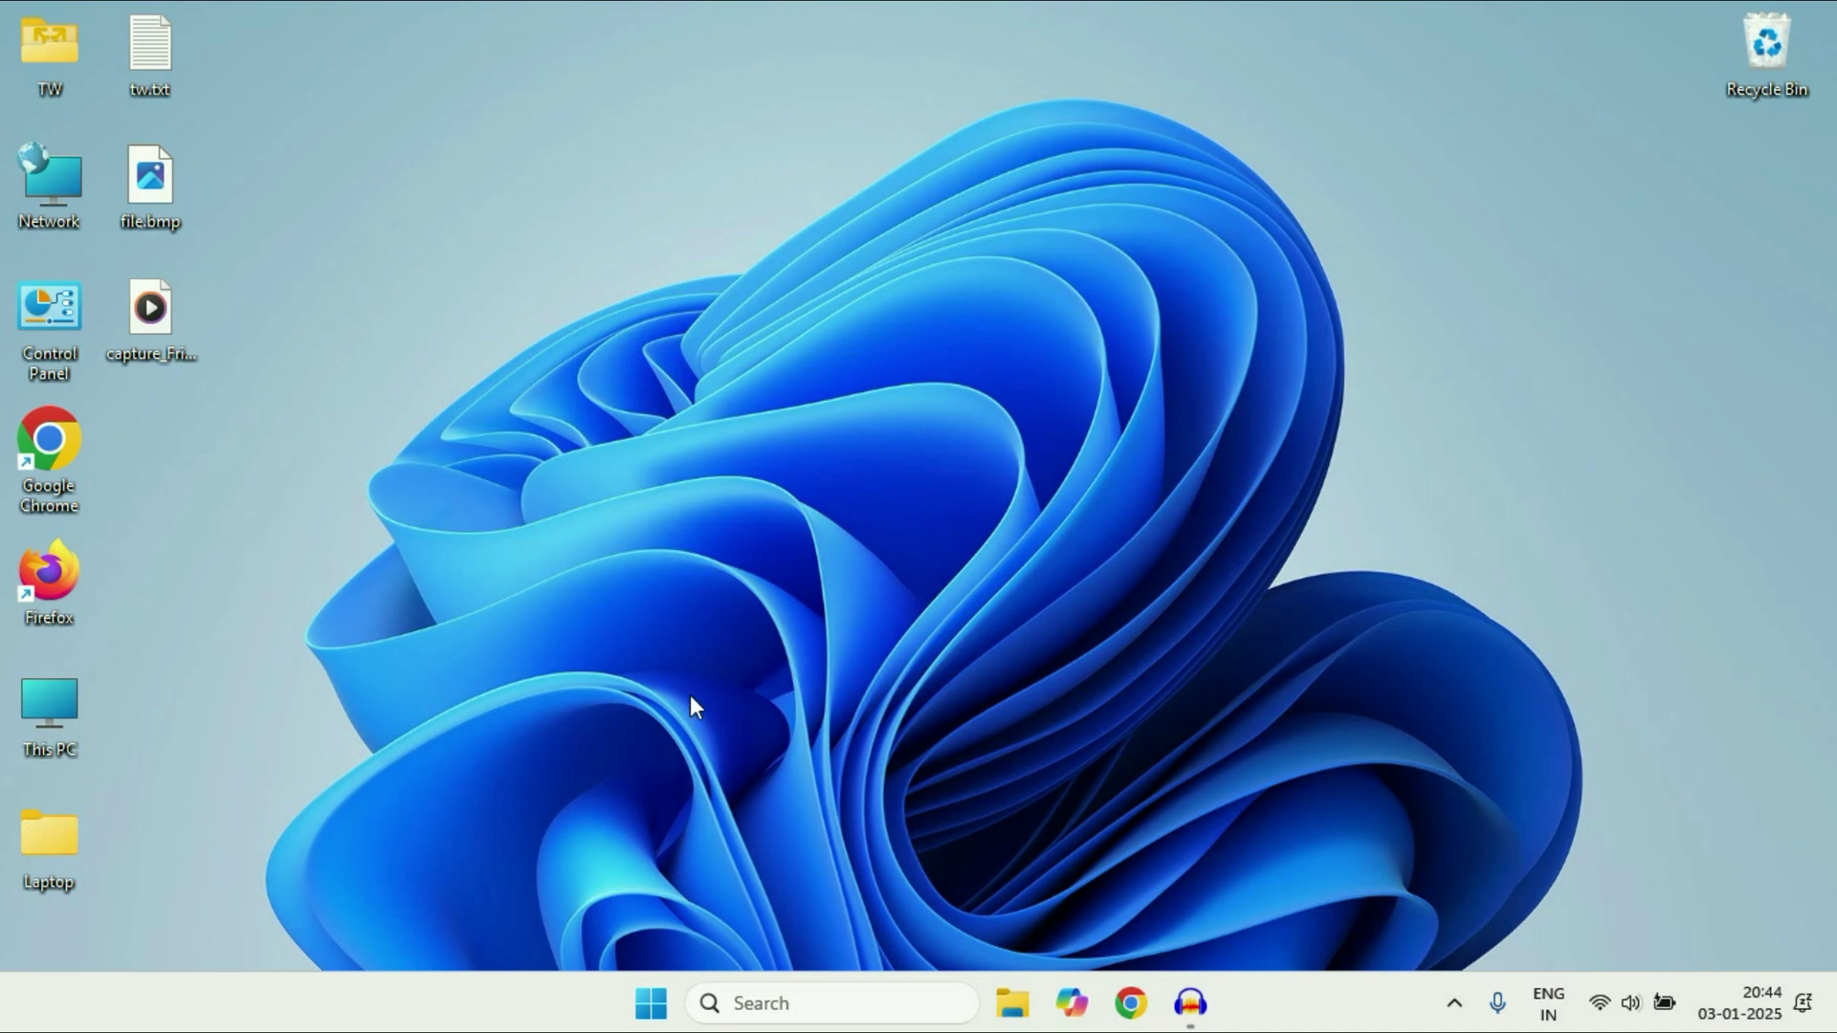
Step: Open Device Manager maximized and select Integrated Monitor under Monitors
right_click(650, 1004)
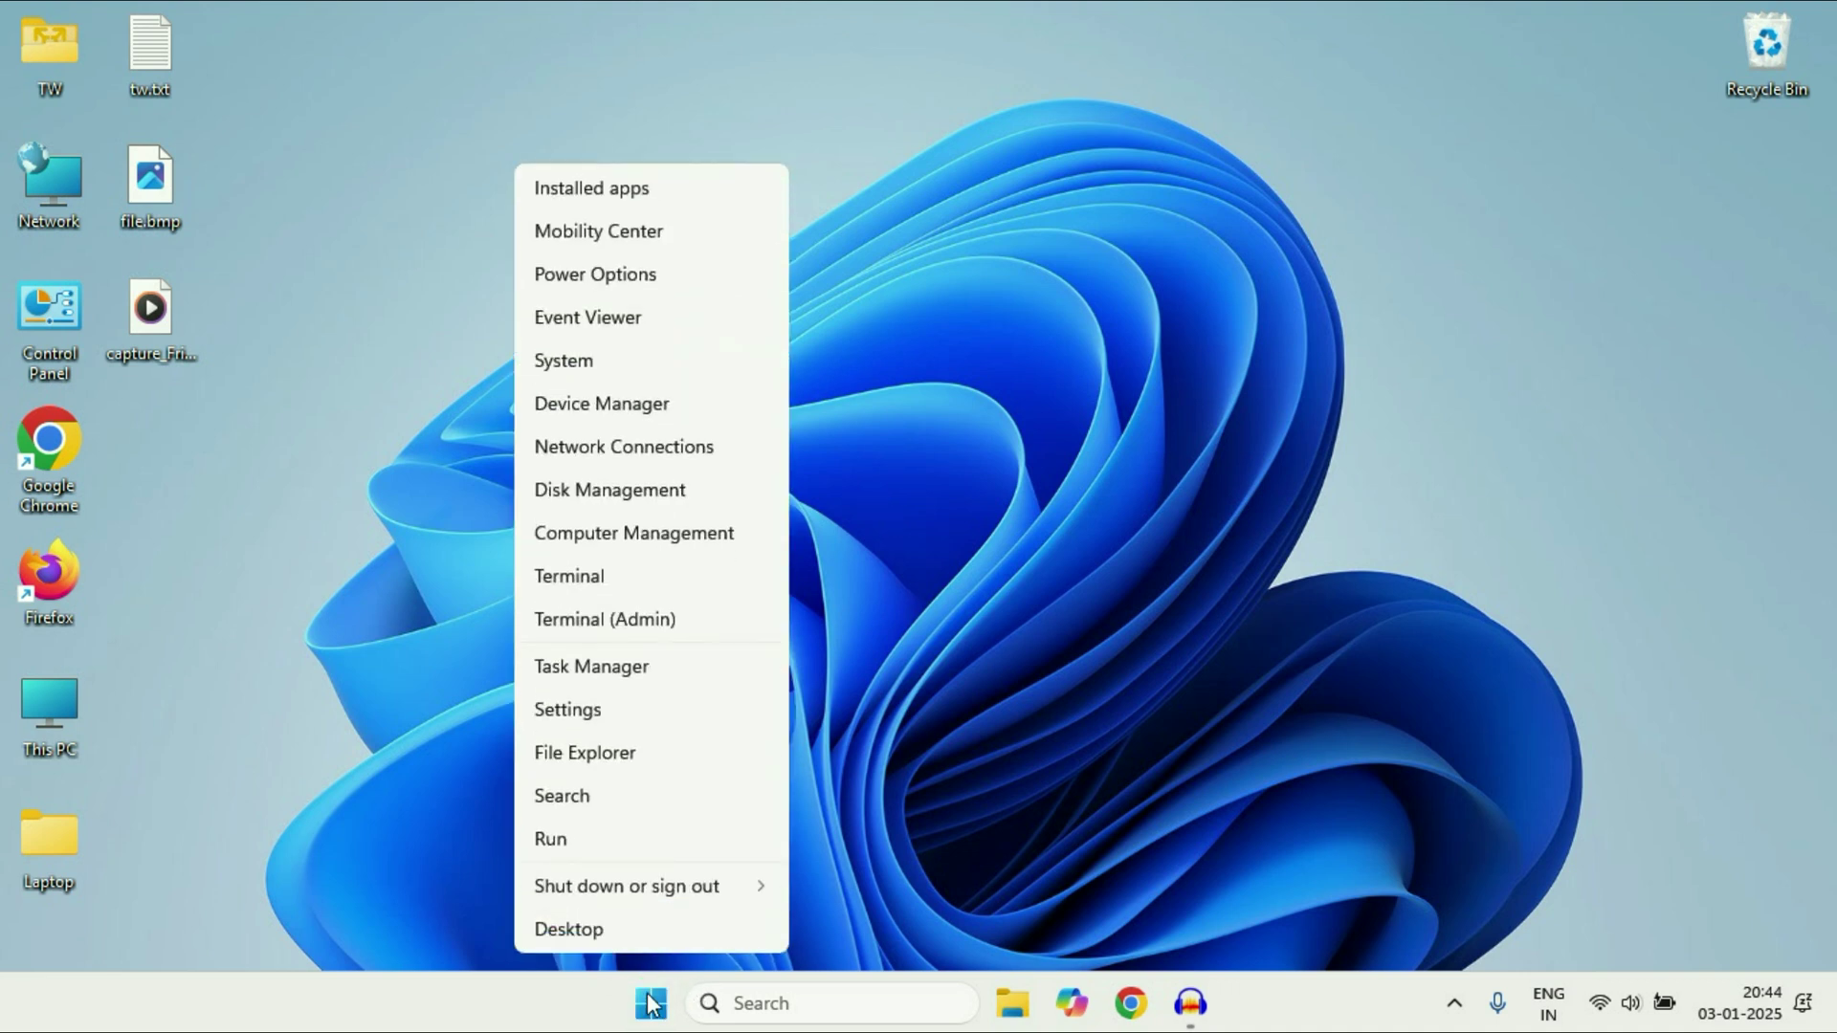
click(673, 410)
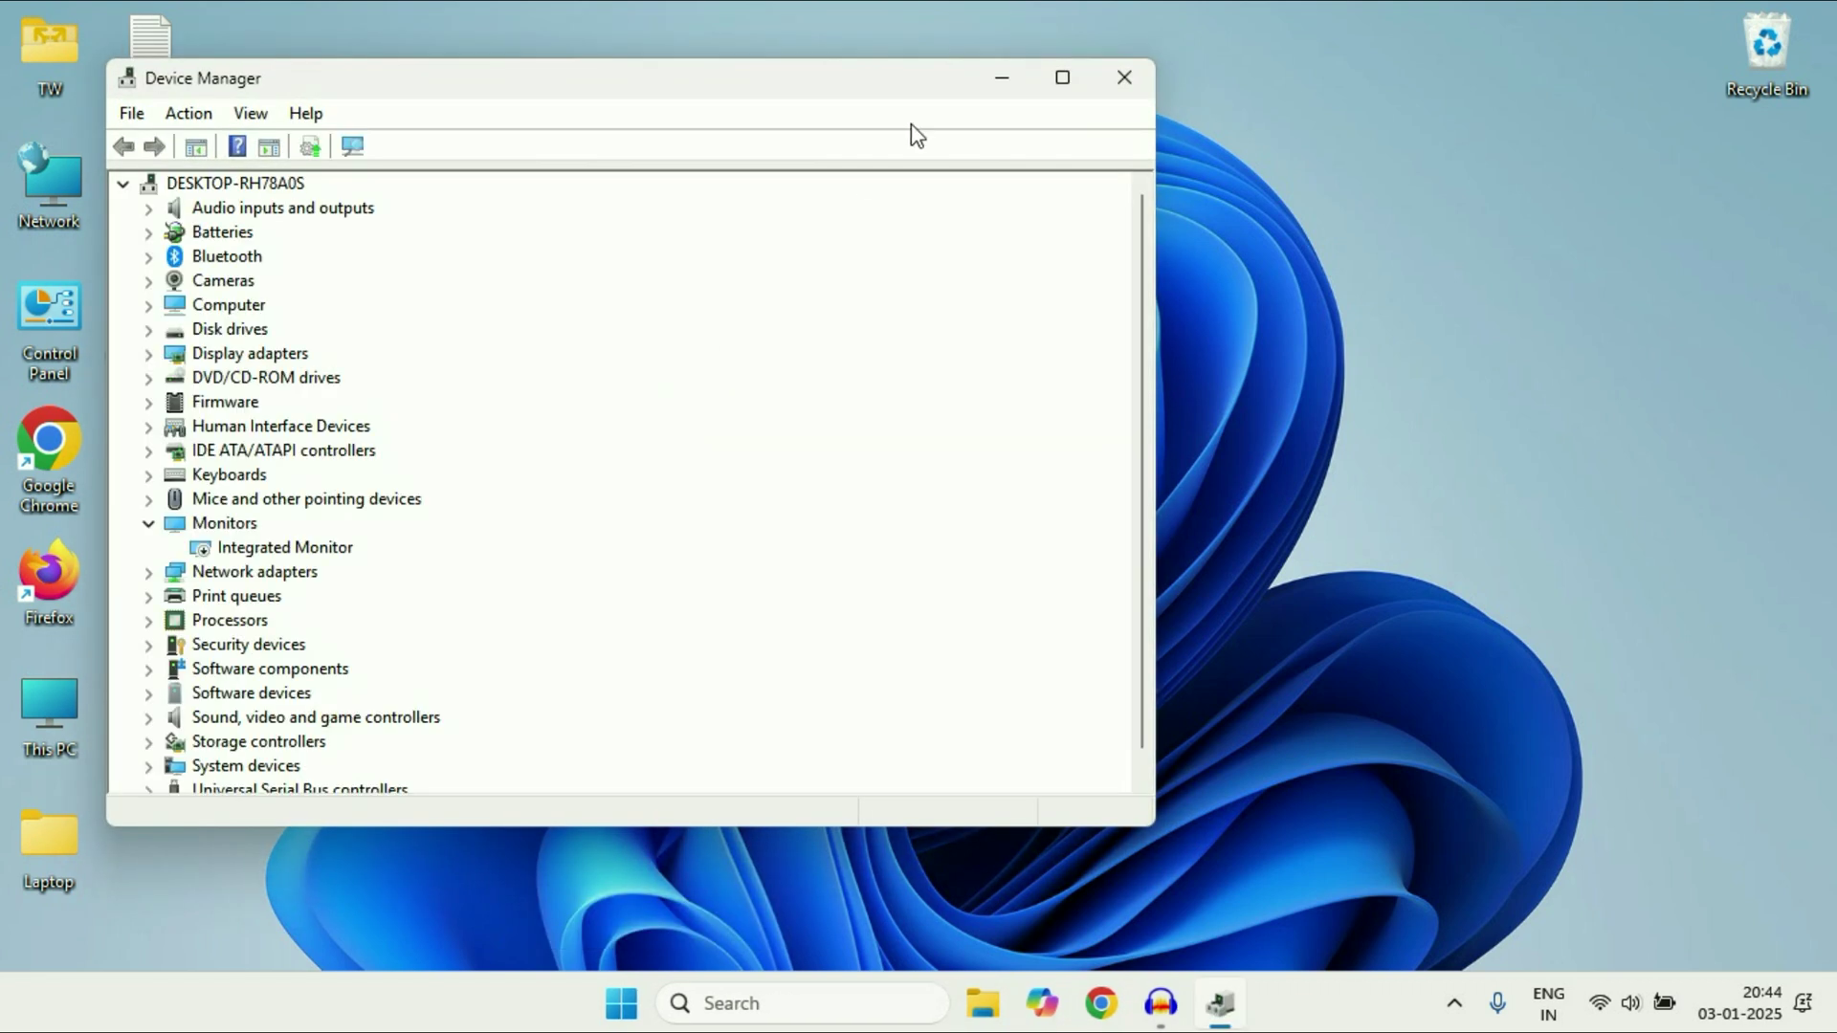
click(1062, 78)
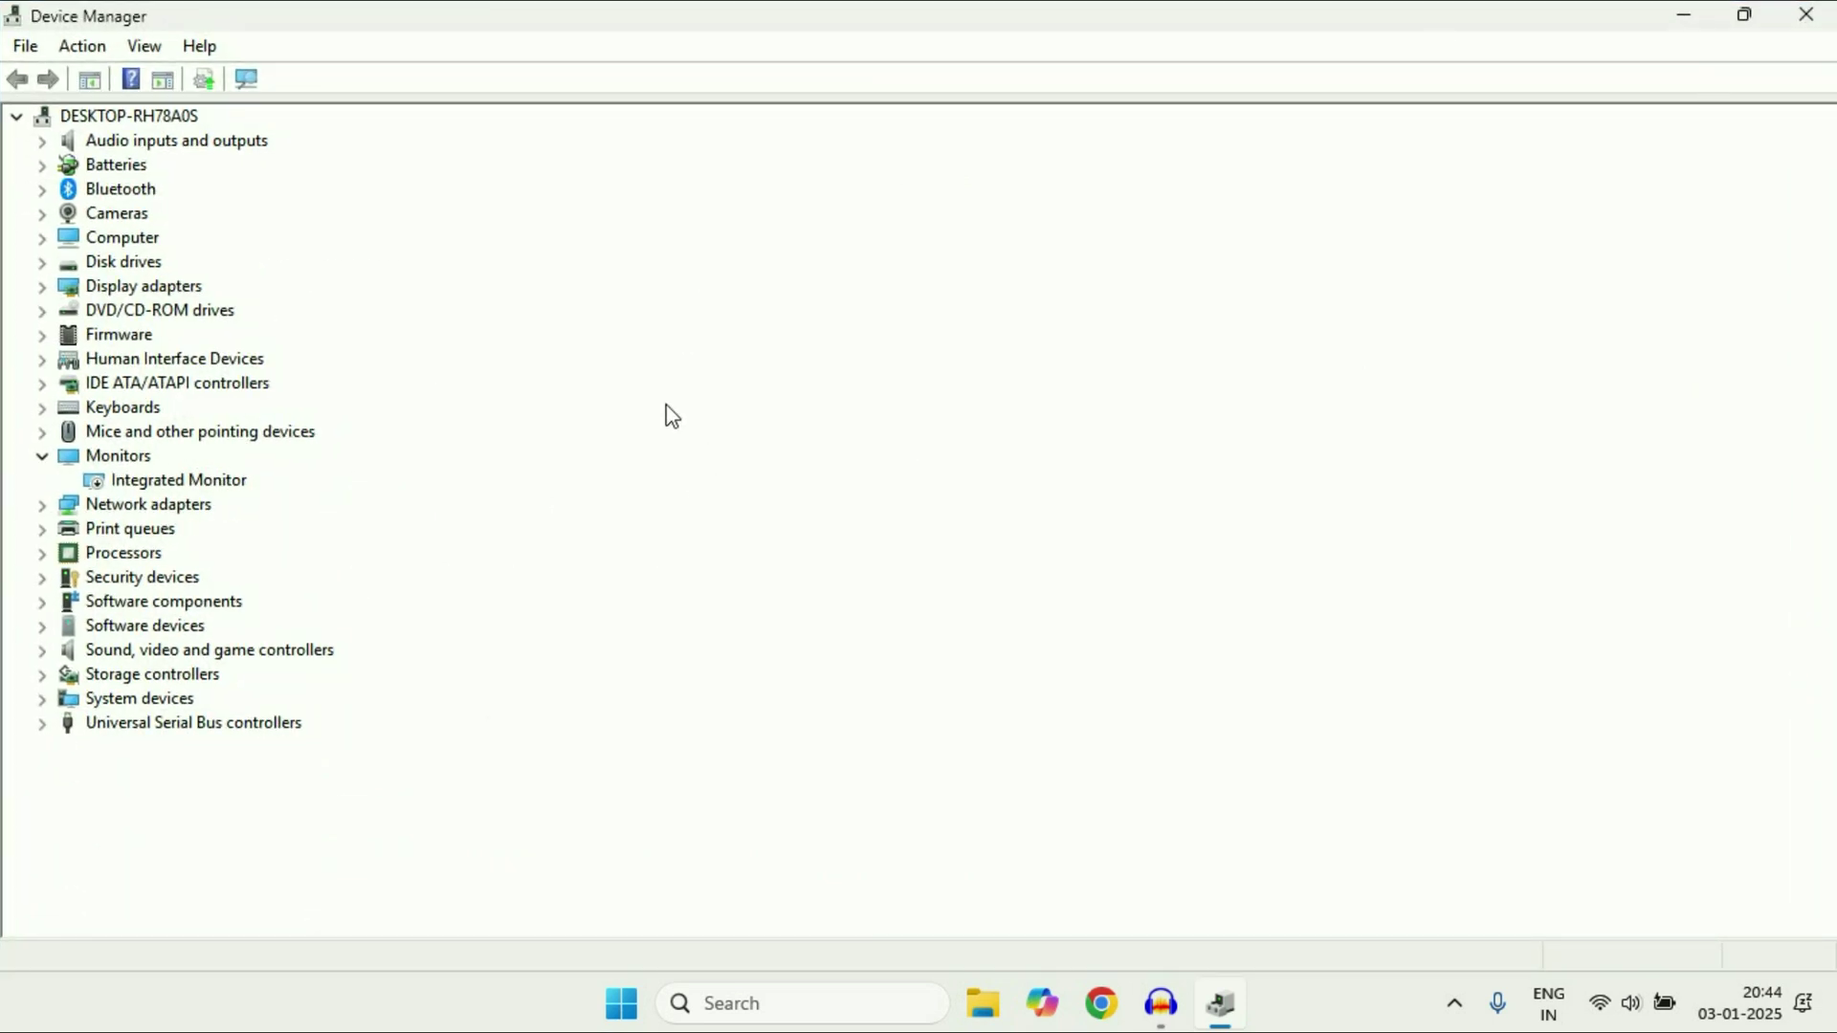
click(99, 459)
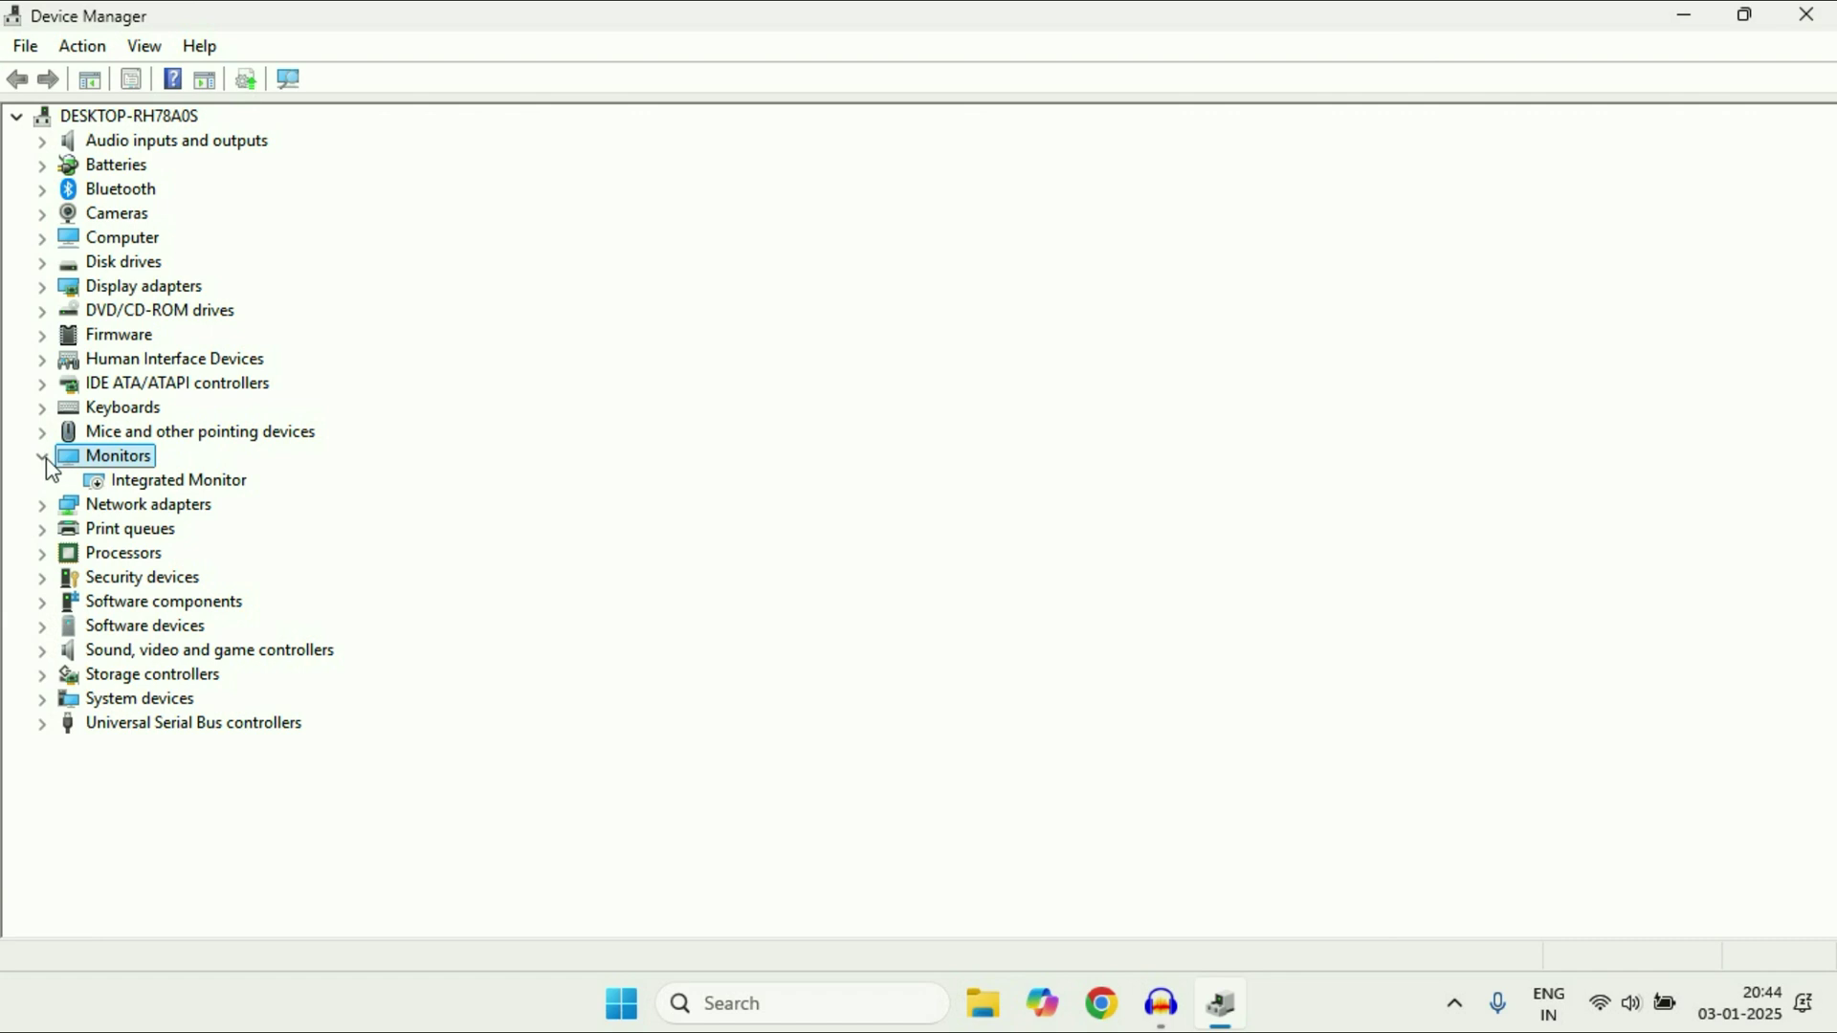
click(185, 484)
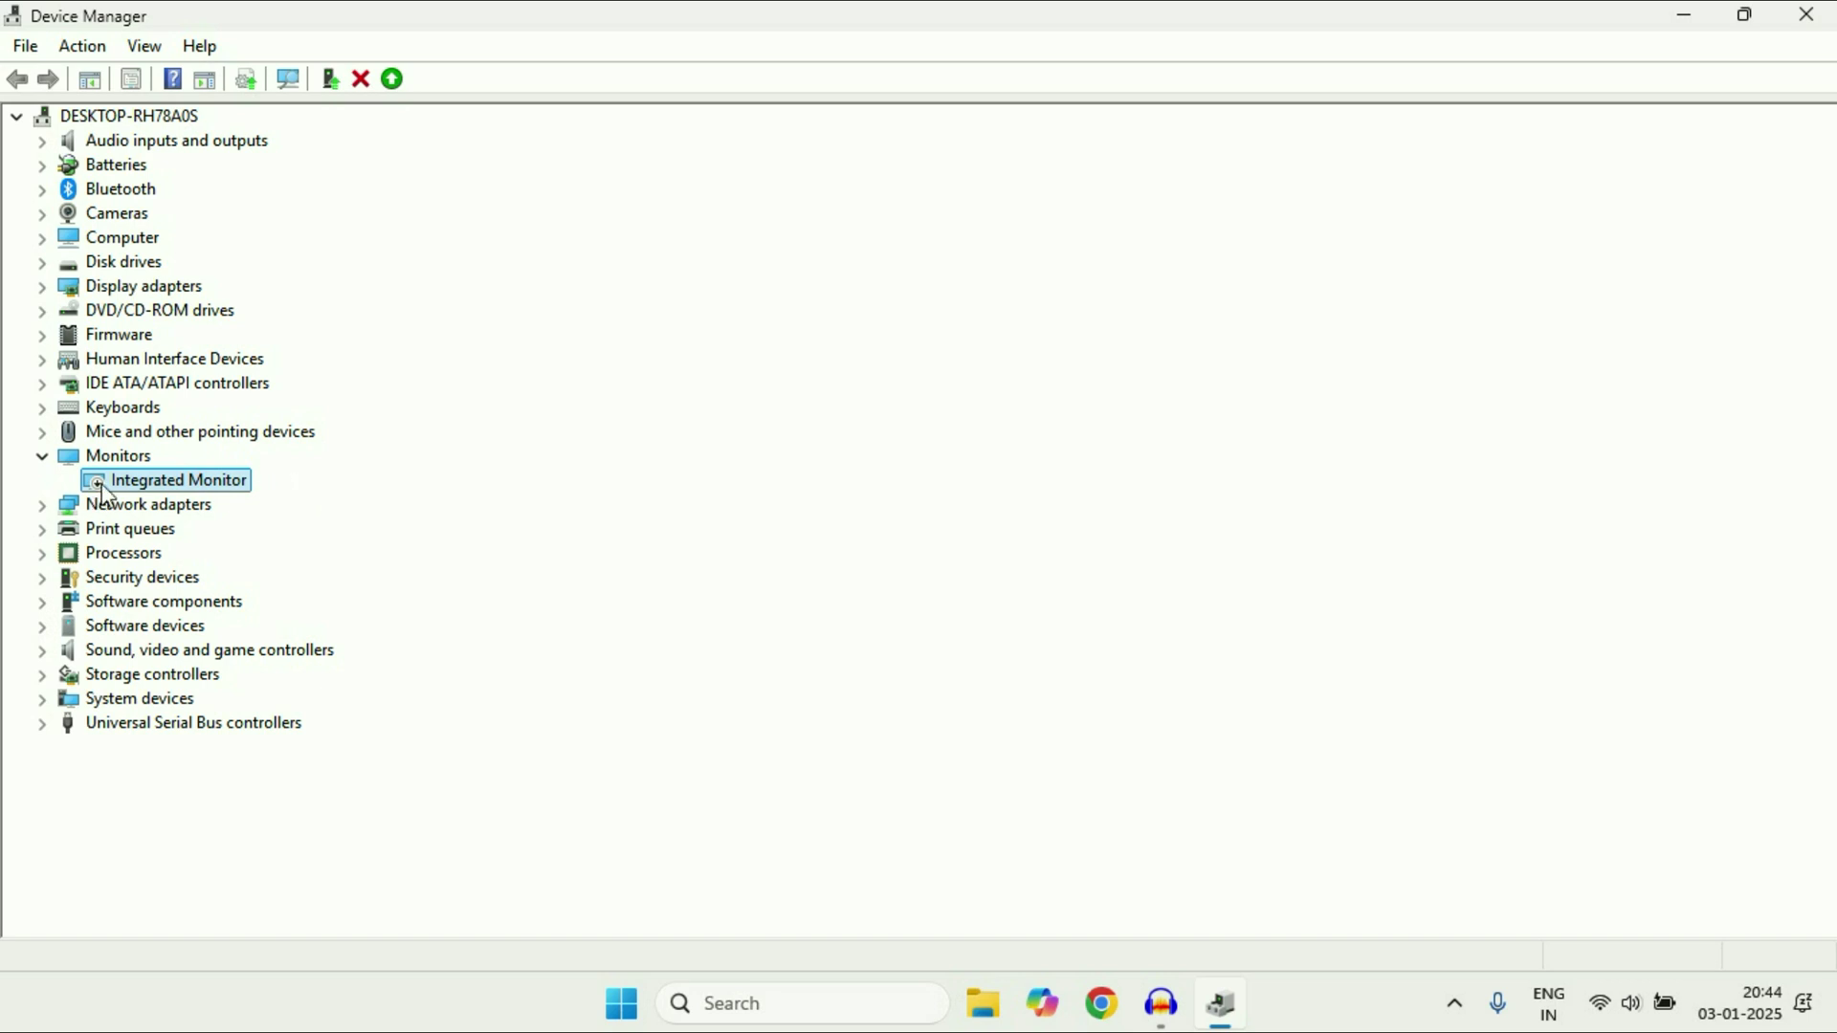
Step: Enable Integrated Monitor, recheck brightness in Quick Settings, and start updating its driver
right_click(220, 491)
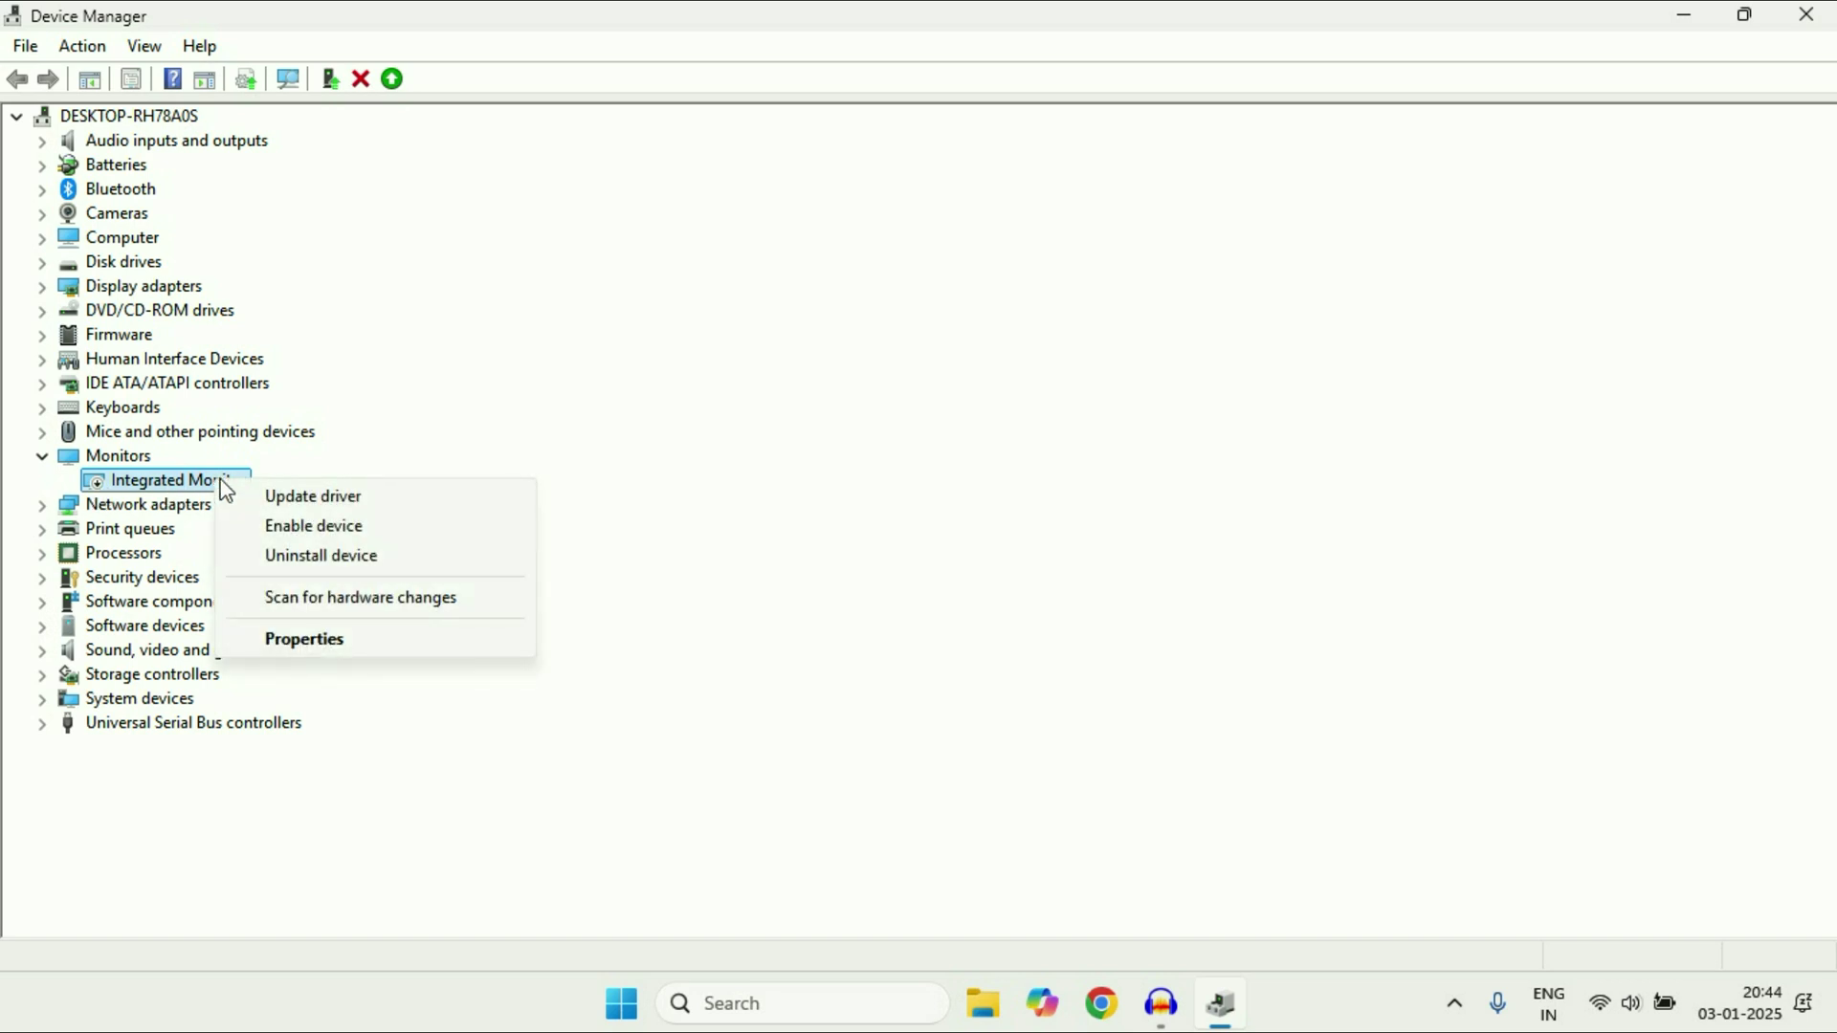
click(323, 526)
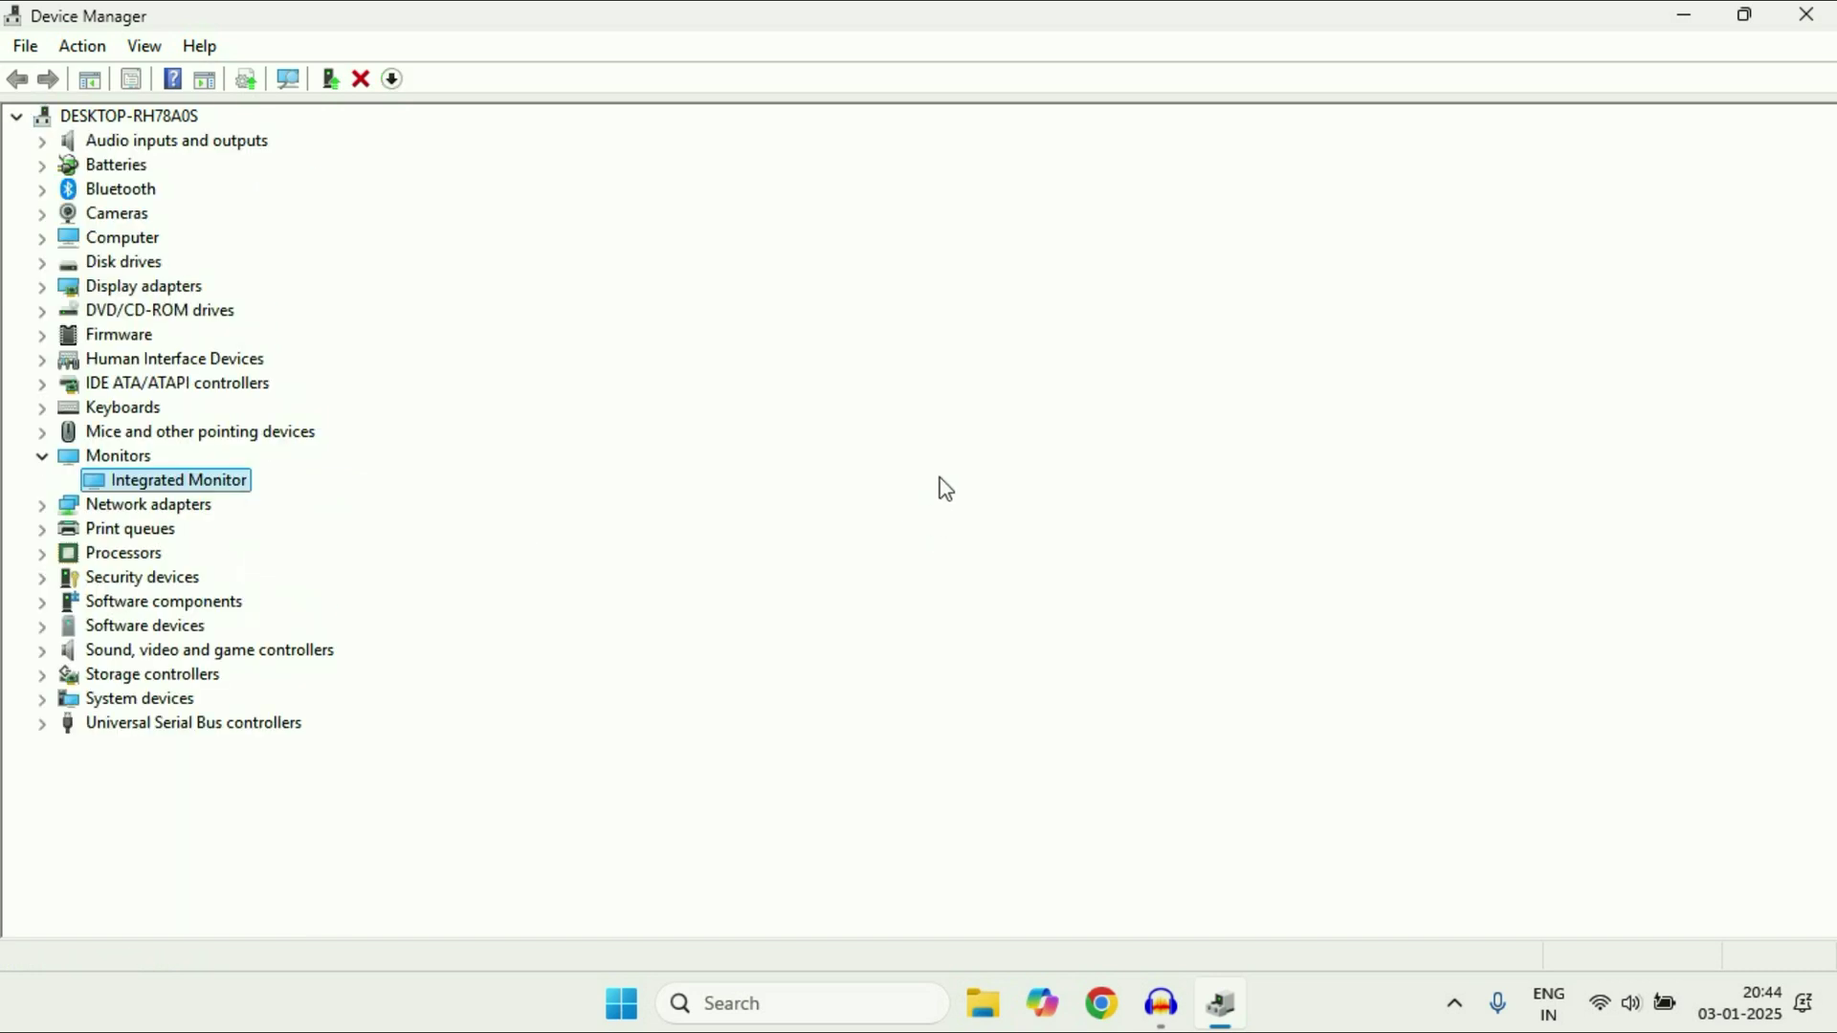
click(1613, 1005)
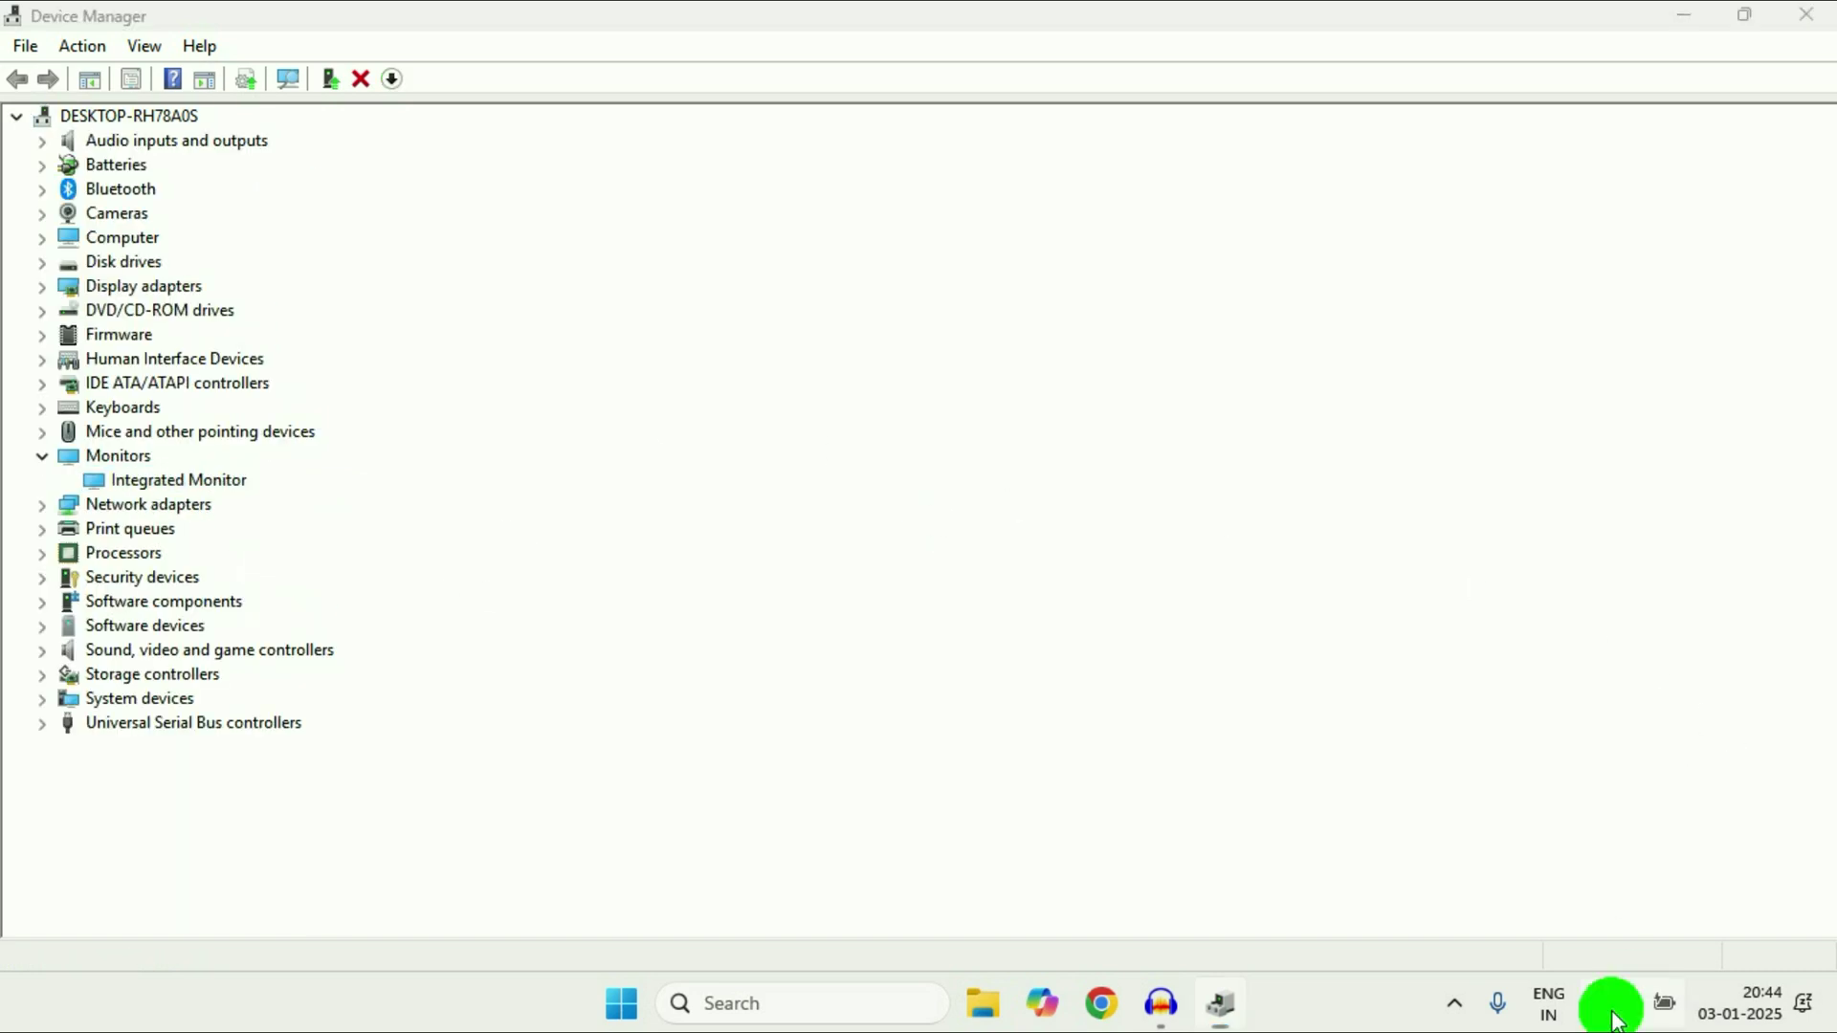
click(1050, 779)
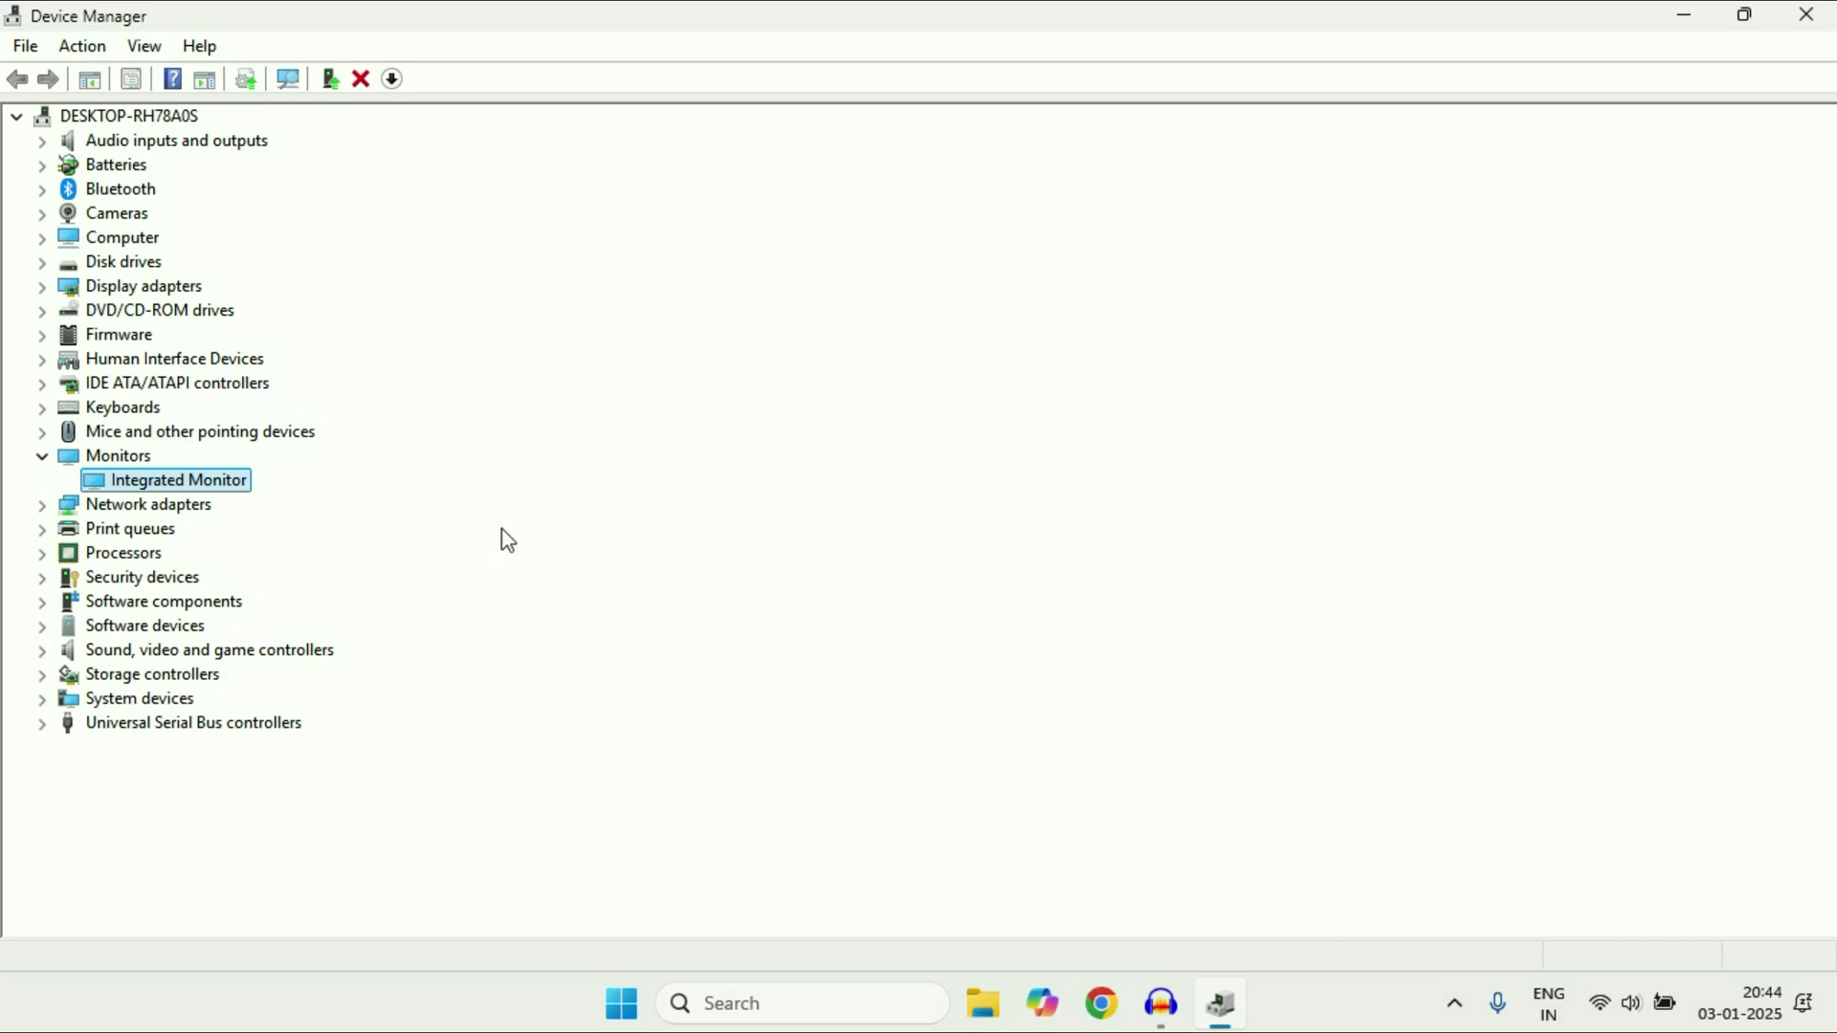
right_click(215, 490)
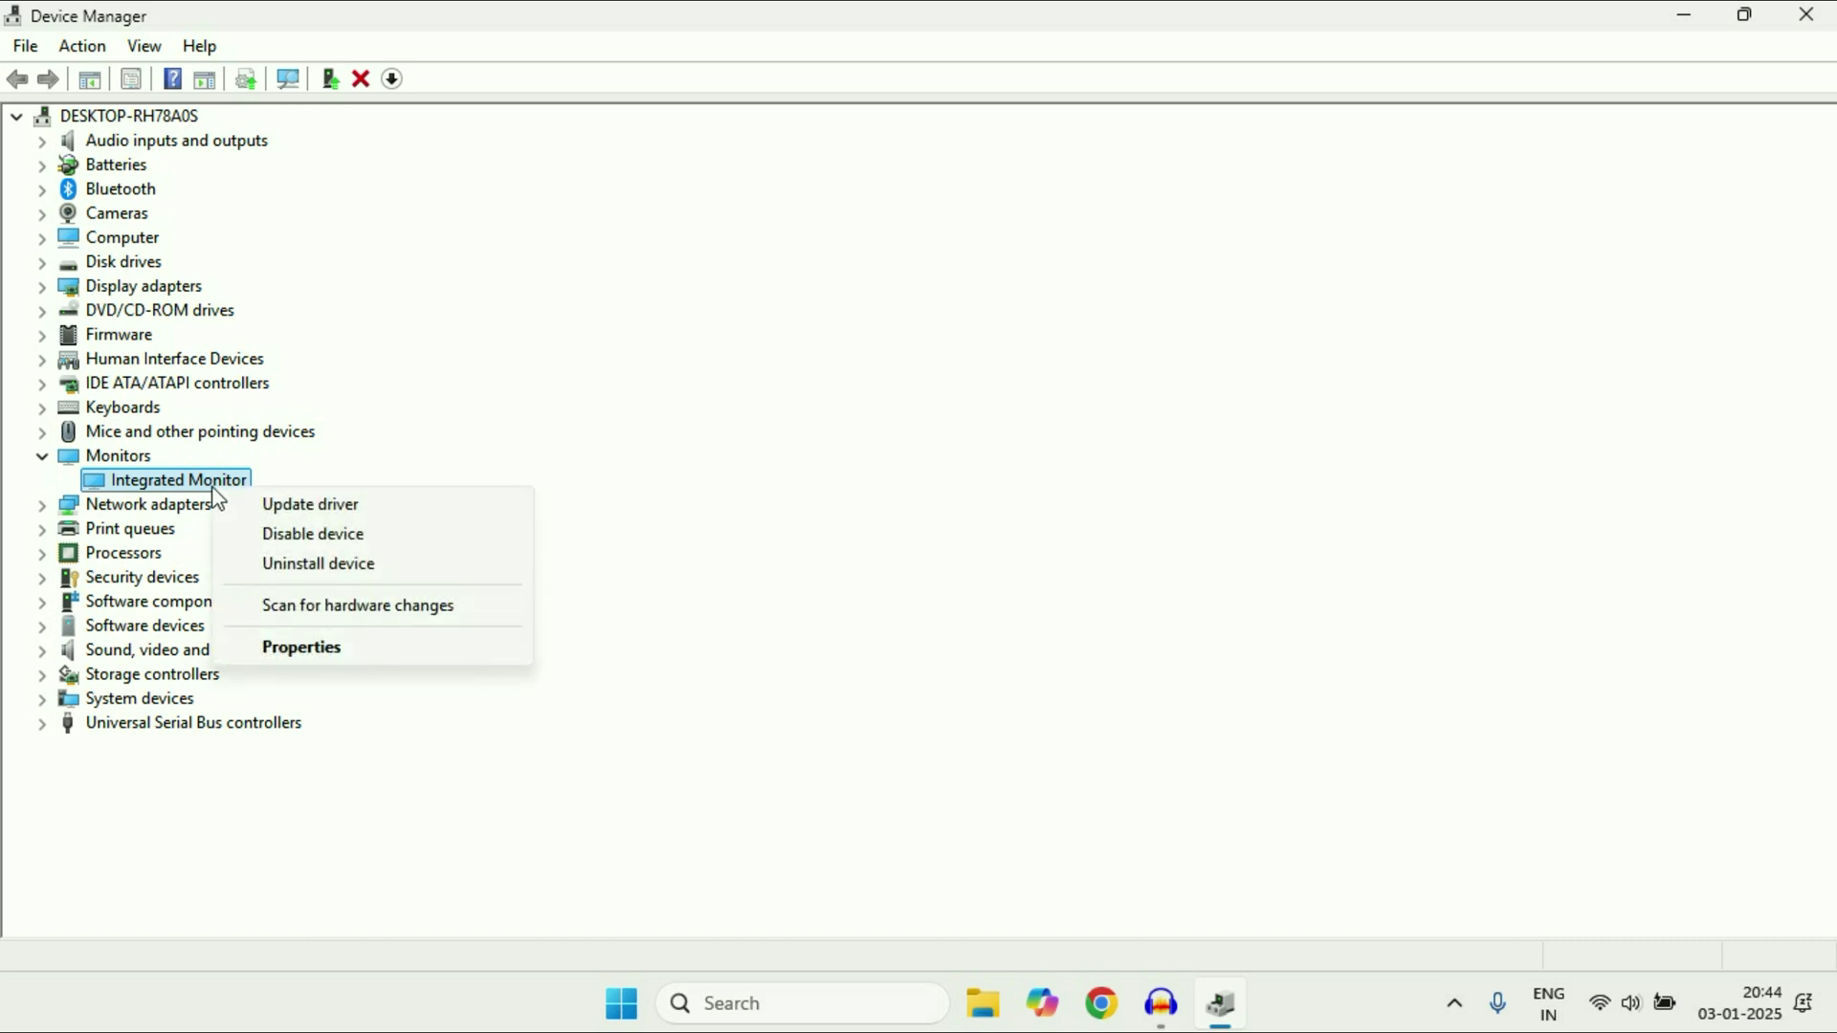
click(364, 502)
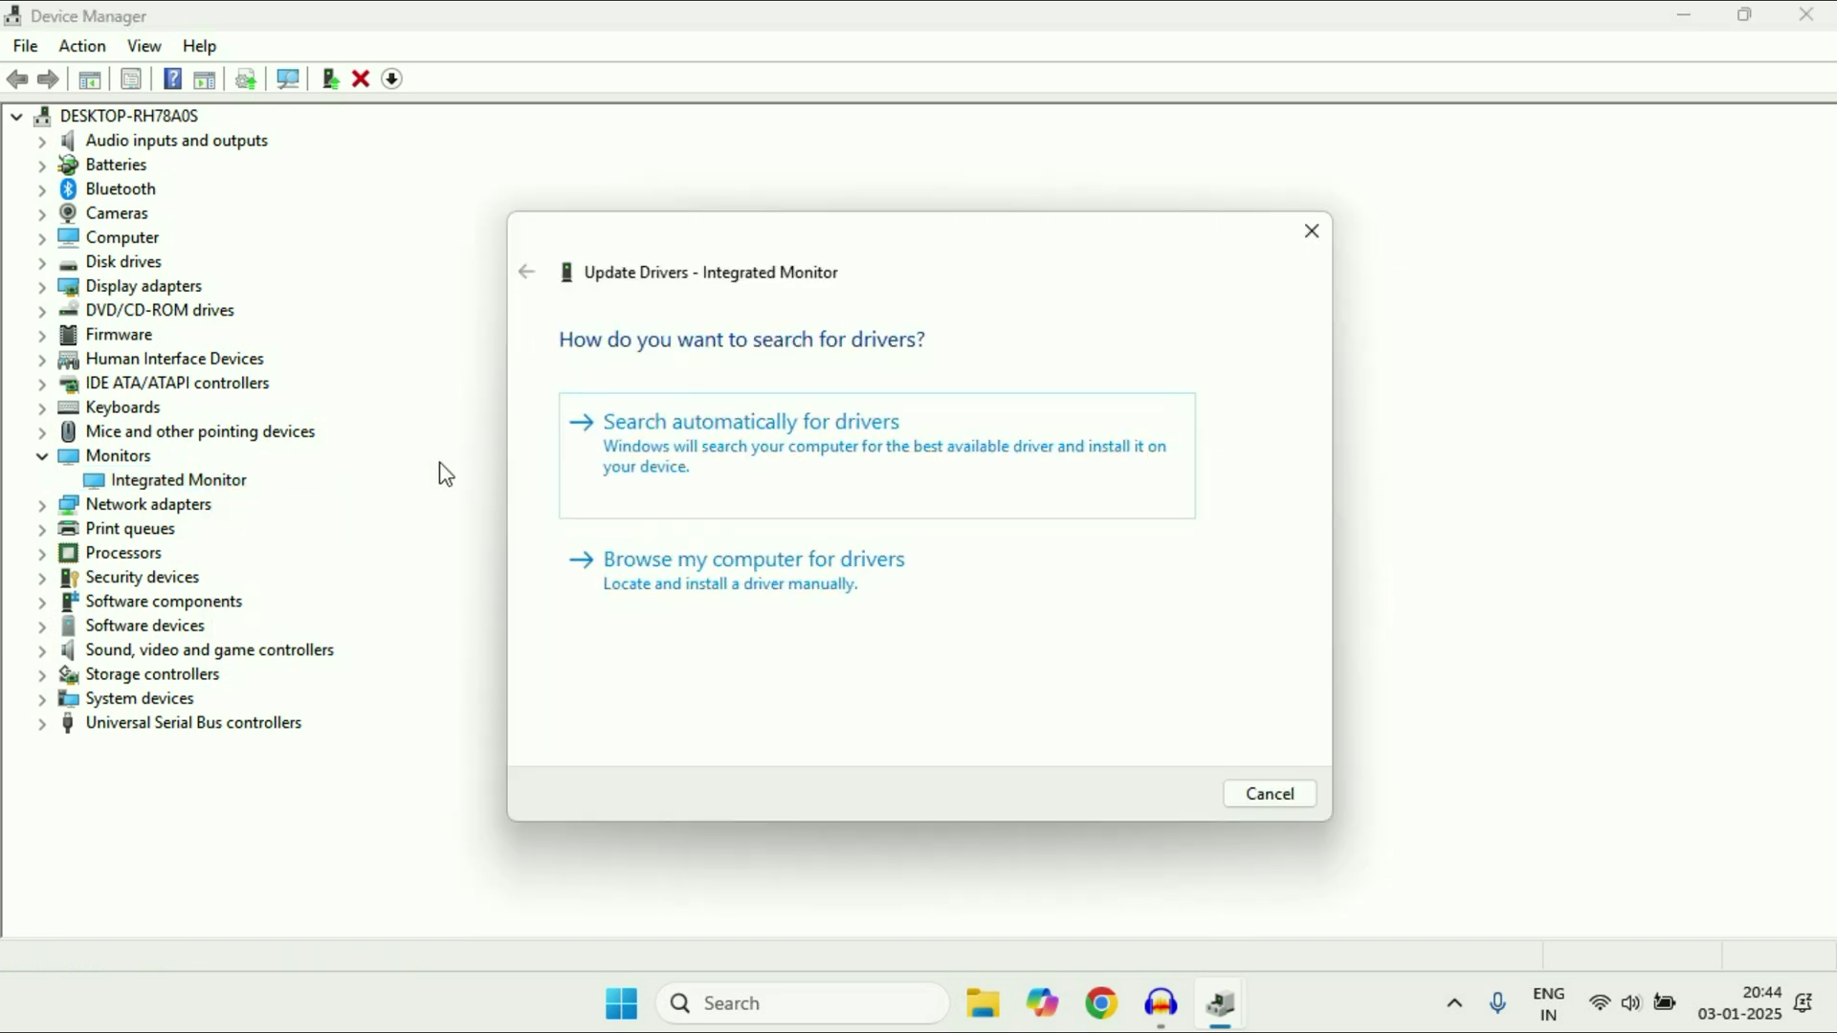
Step: Pick the Generic PnP Monitor driver from the list of available drivers, then exit the wizard
click(714, 585)
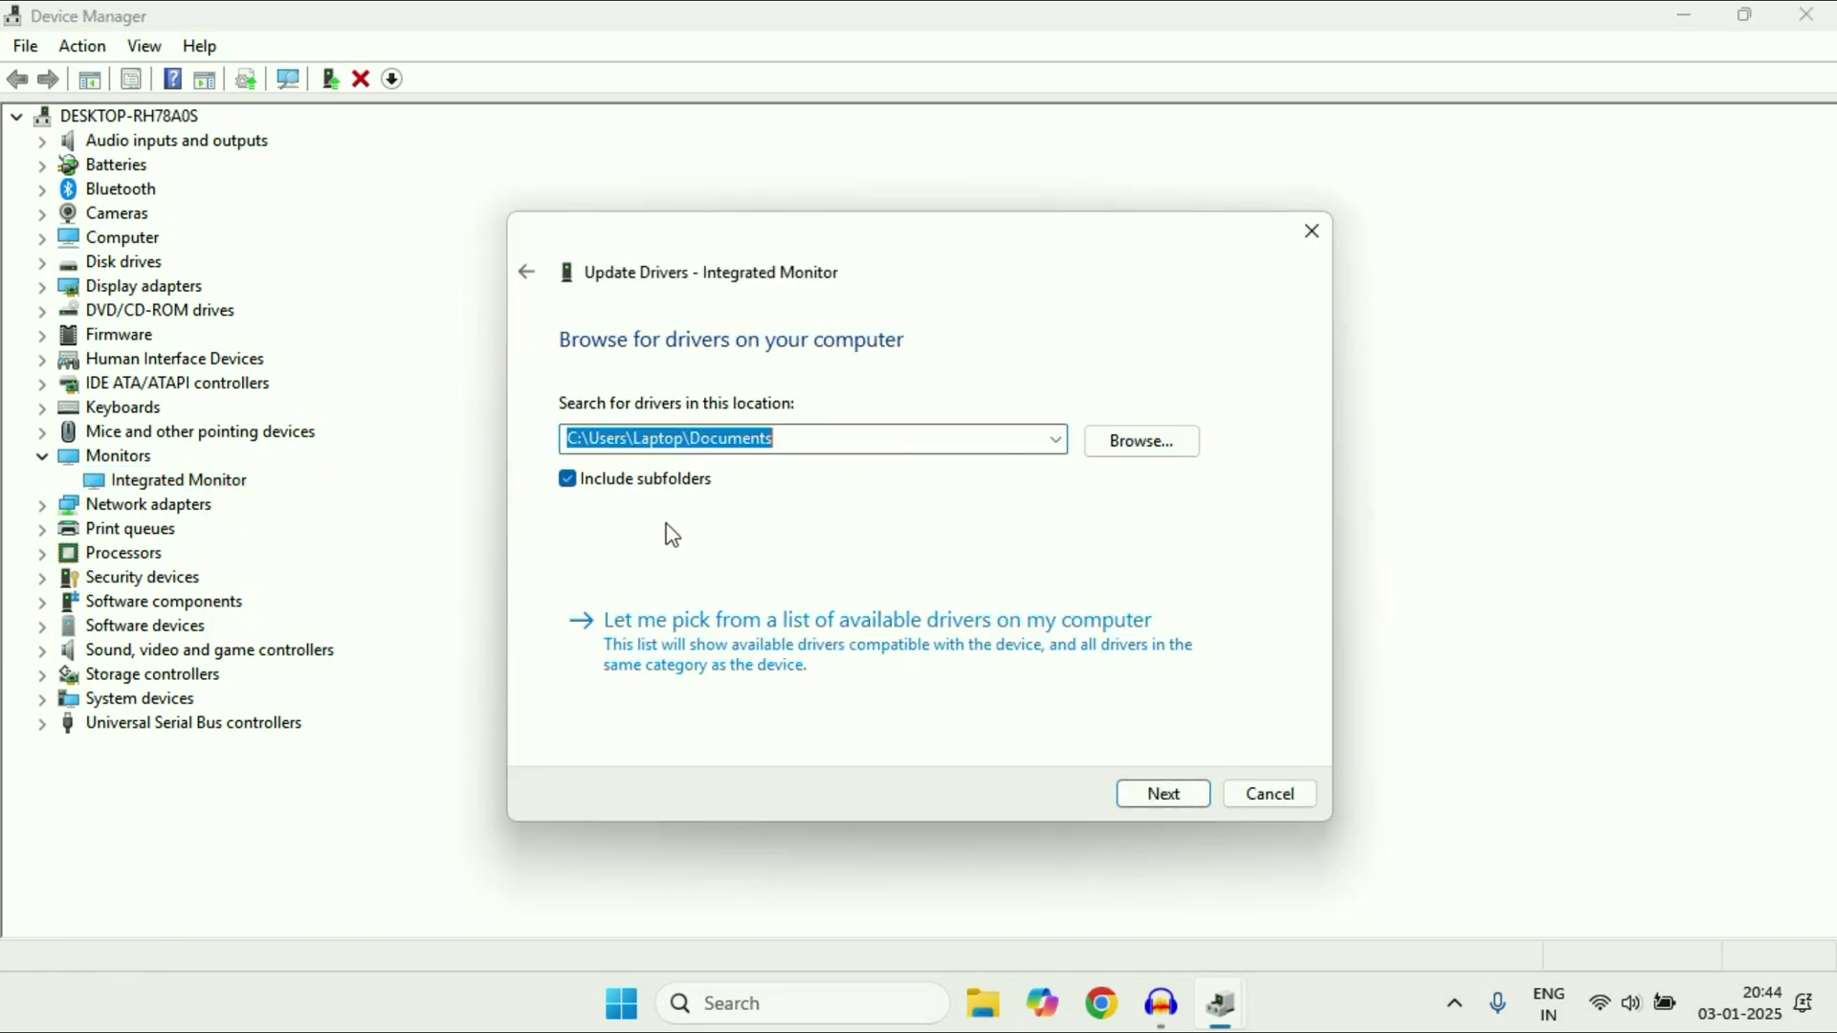
click(685, 648)
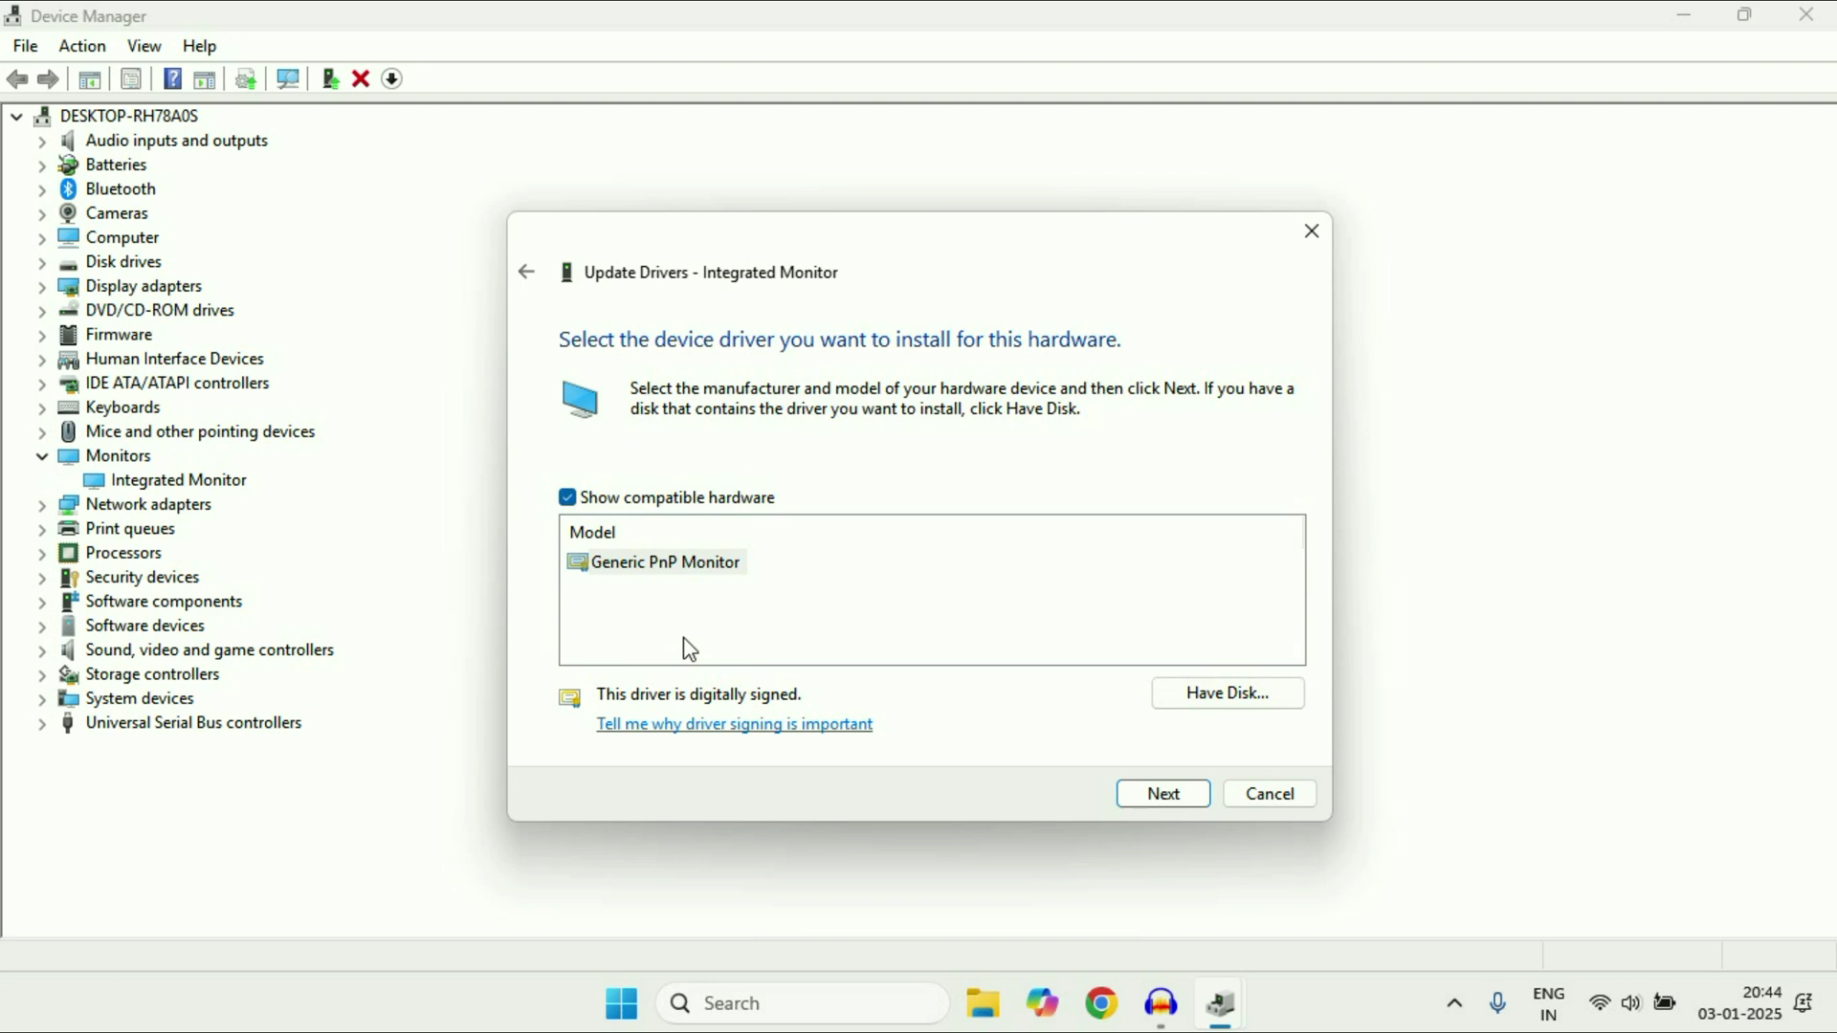
click(716, 565)
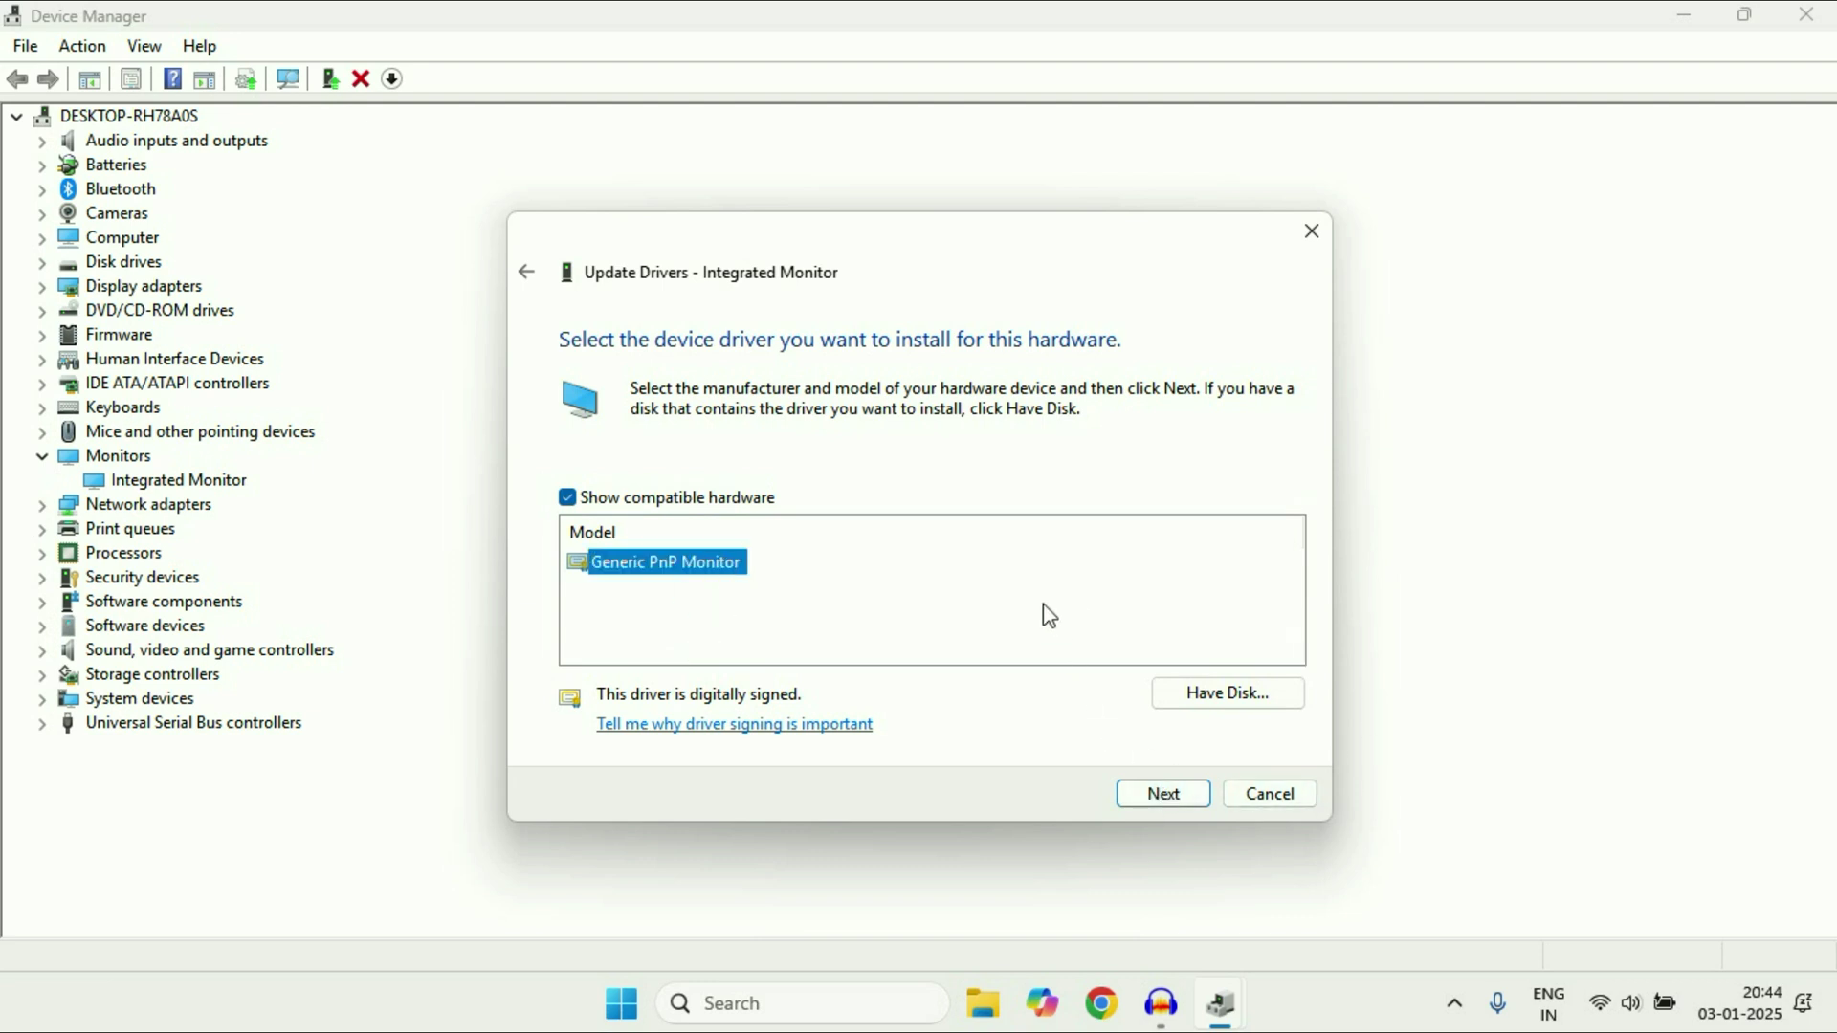
key(Escape)
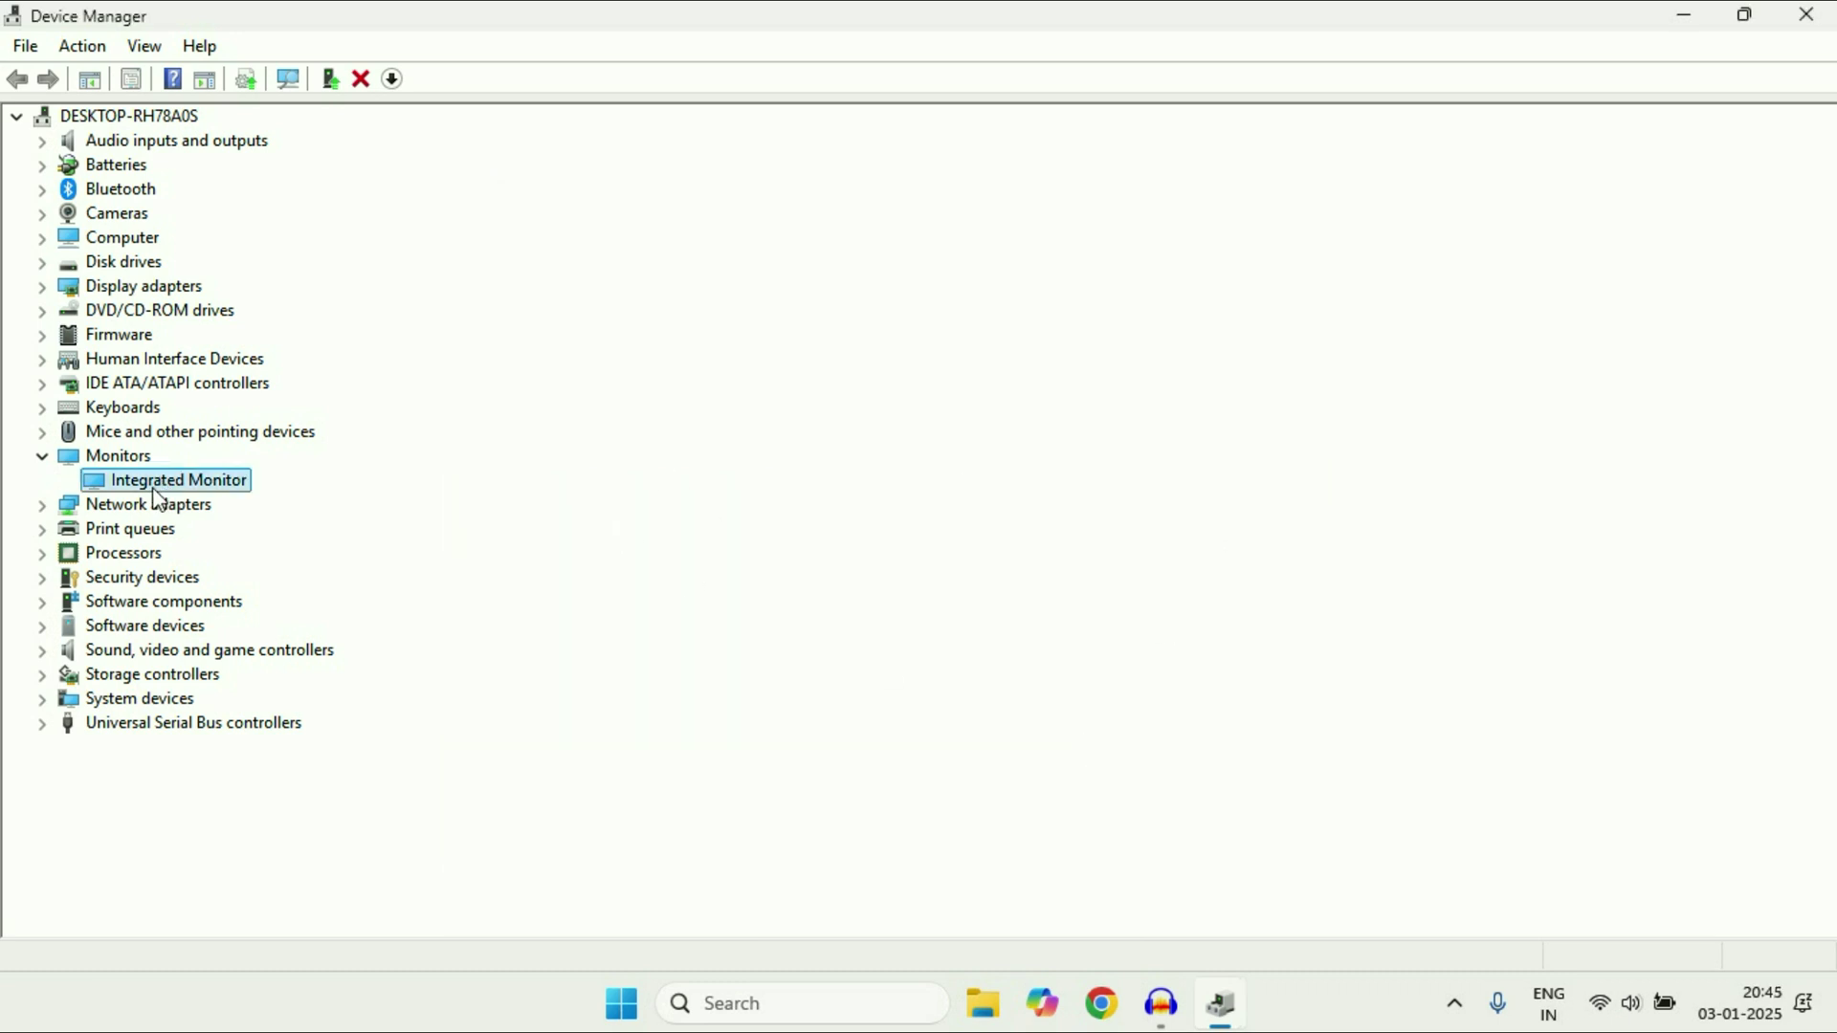
Step: Expand Display adapters and start a driver update for Intel(R) UHD Graphics 620
click(140, 288)
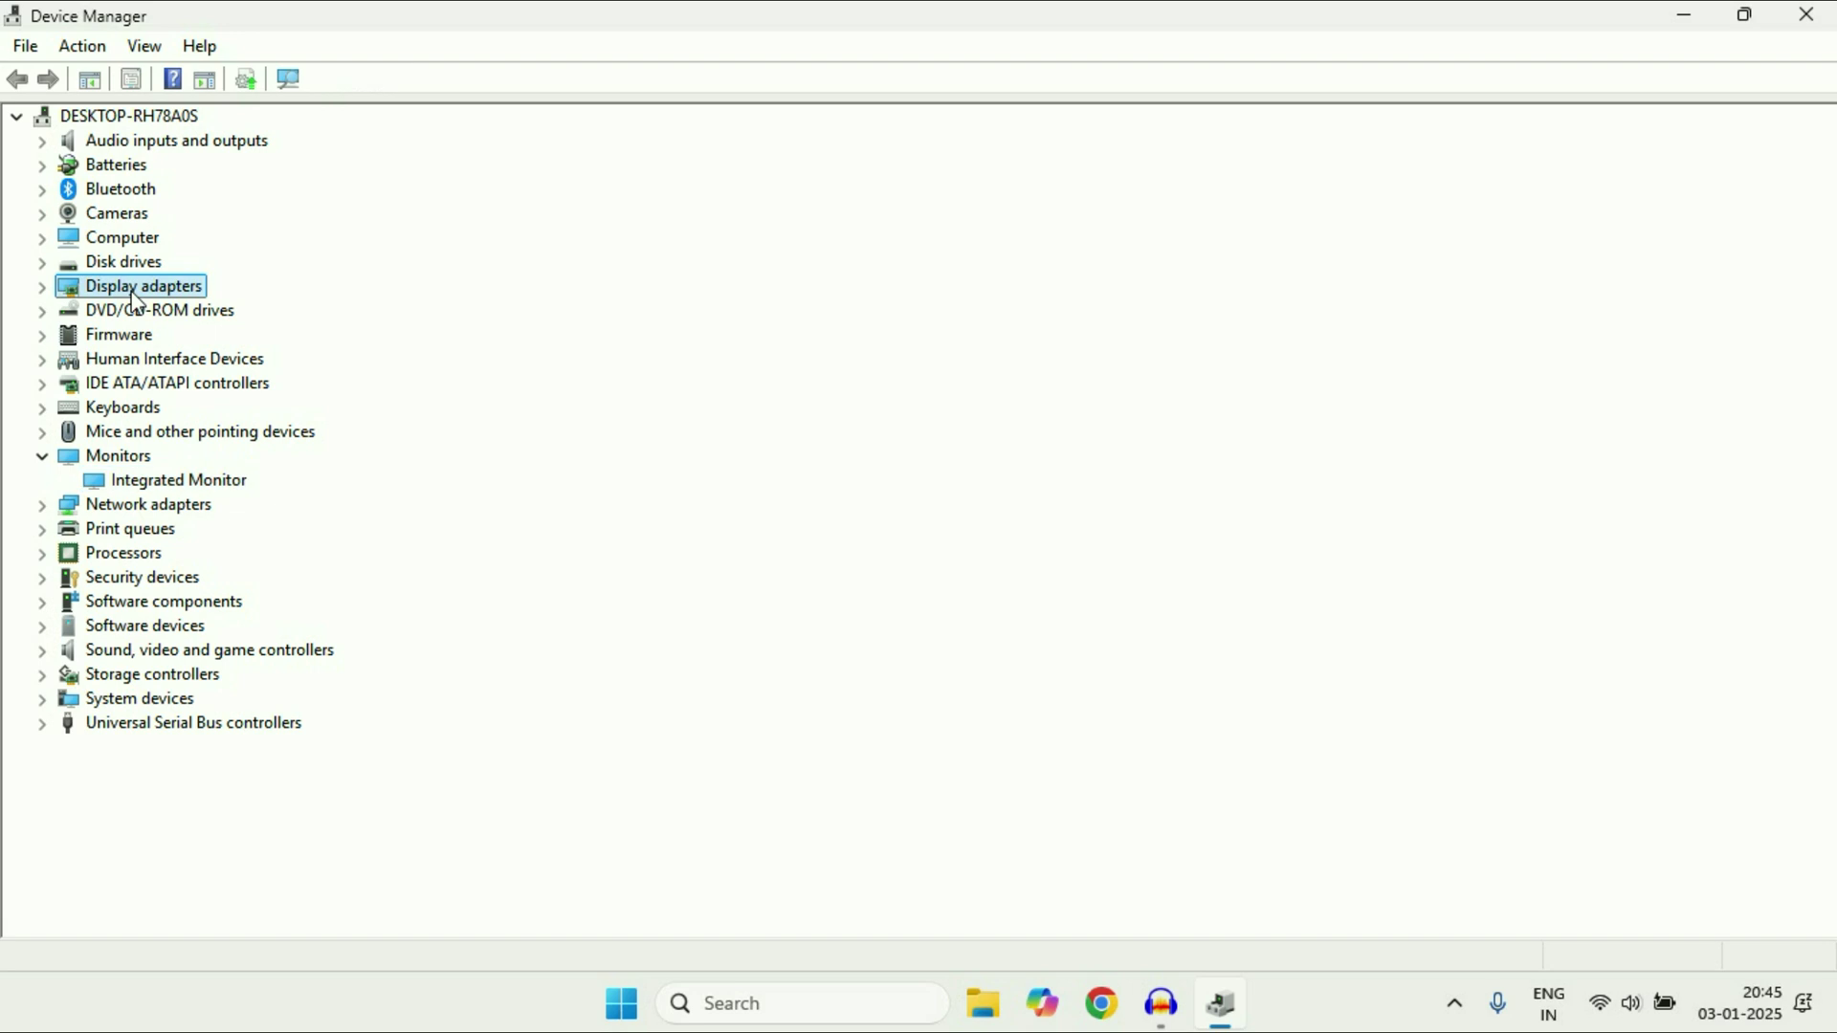
click(41, 288)
click(263, 316)
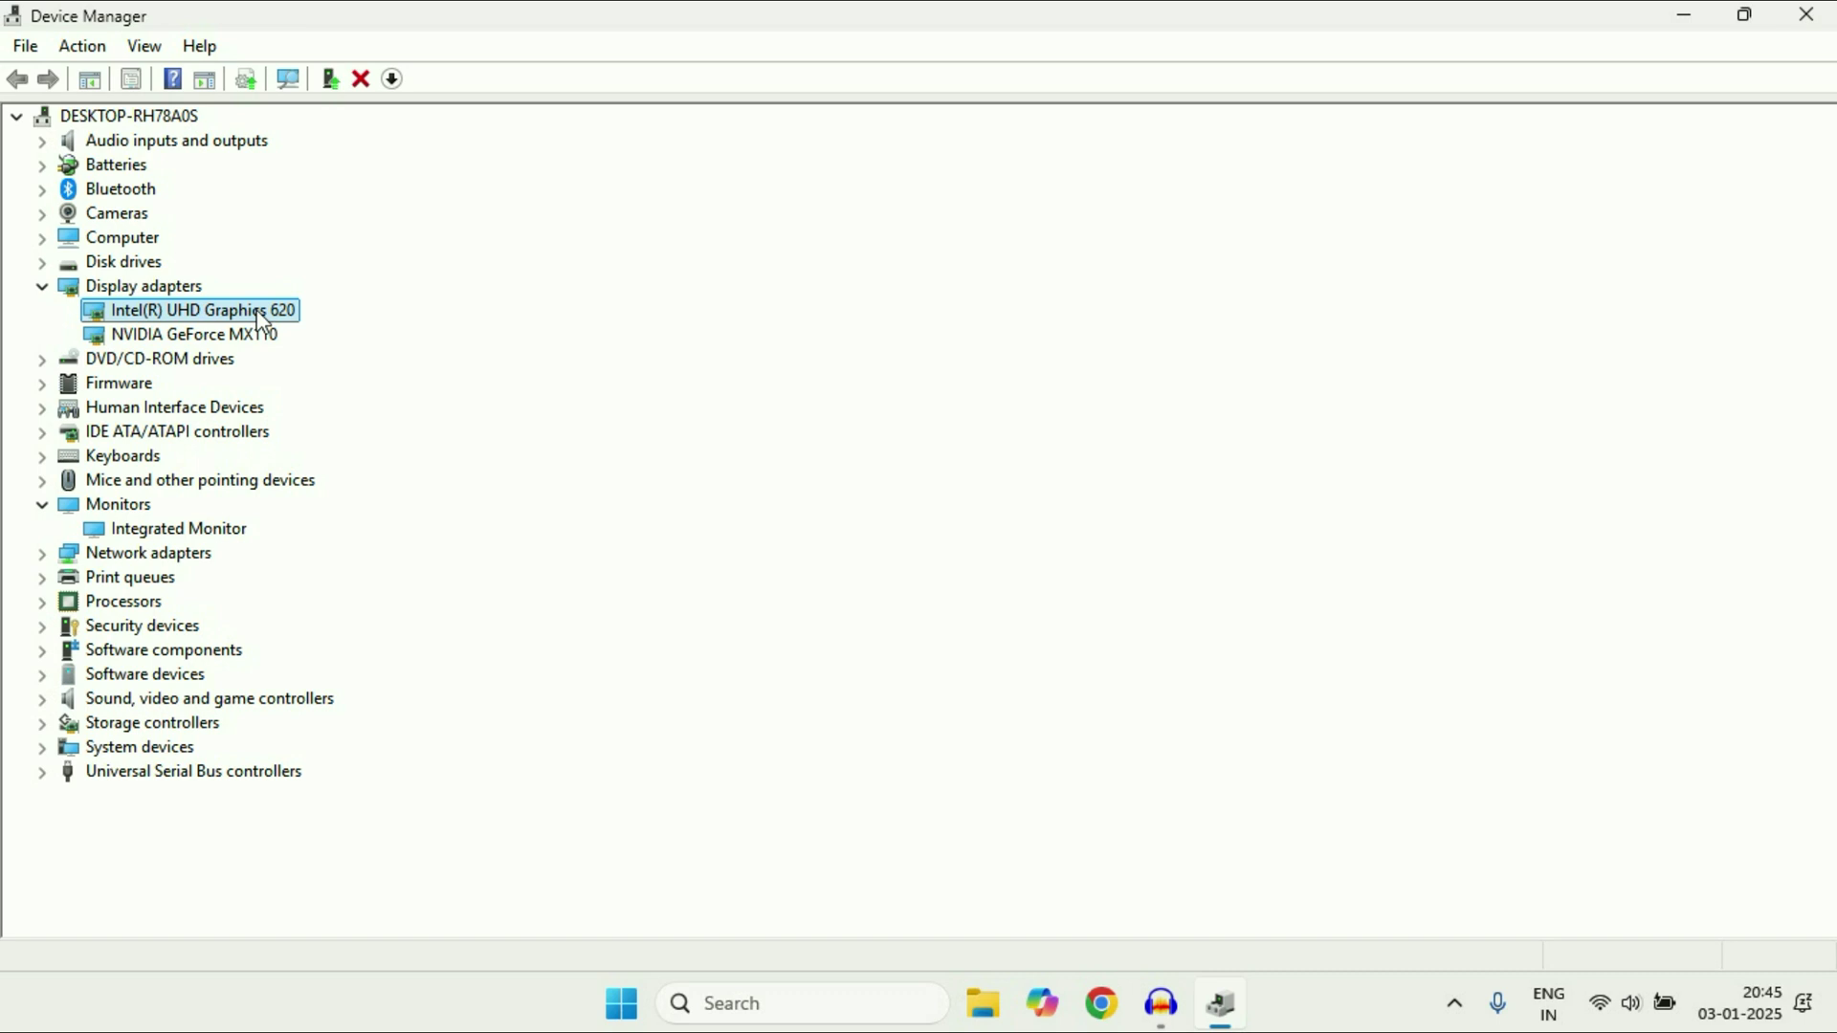
right_click(262, 316)
click(346, 328)
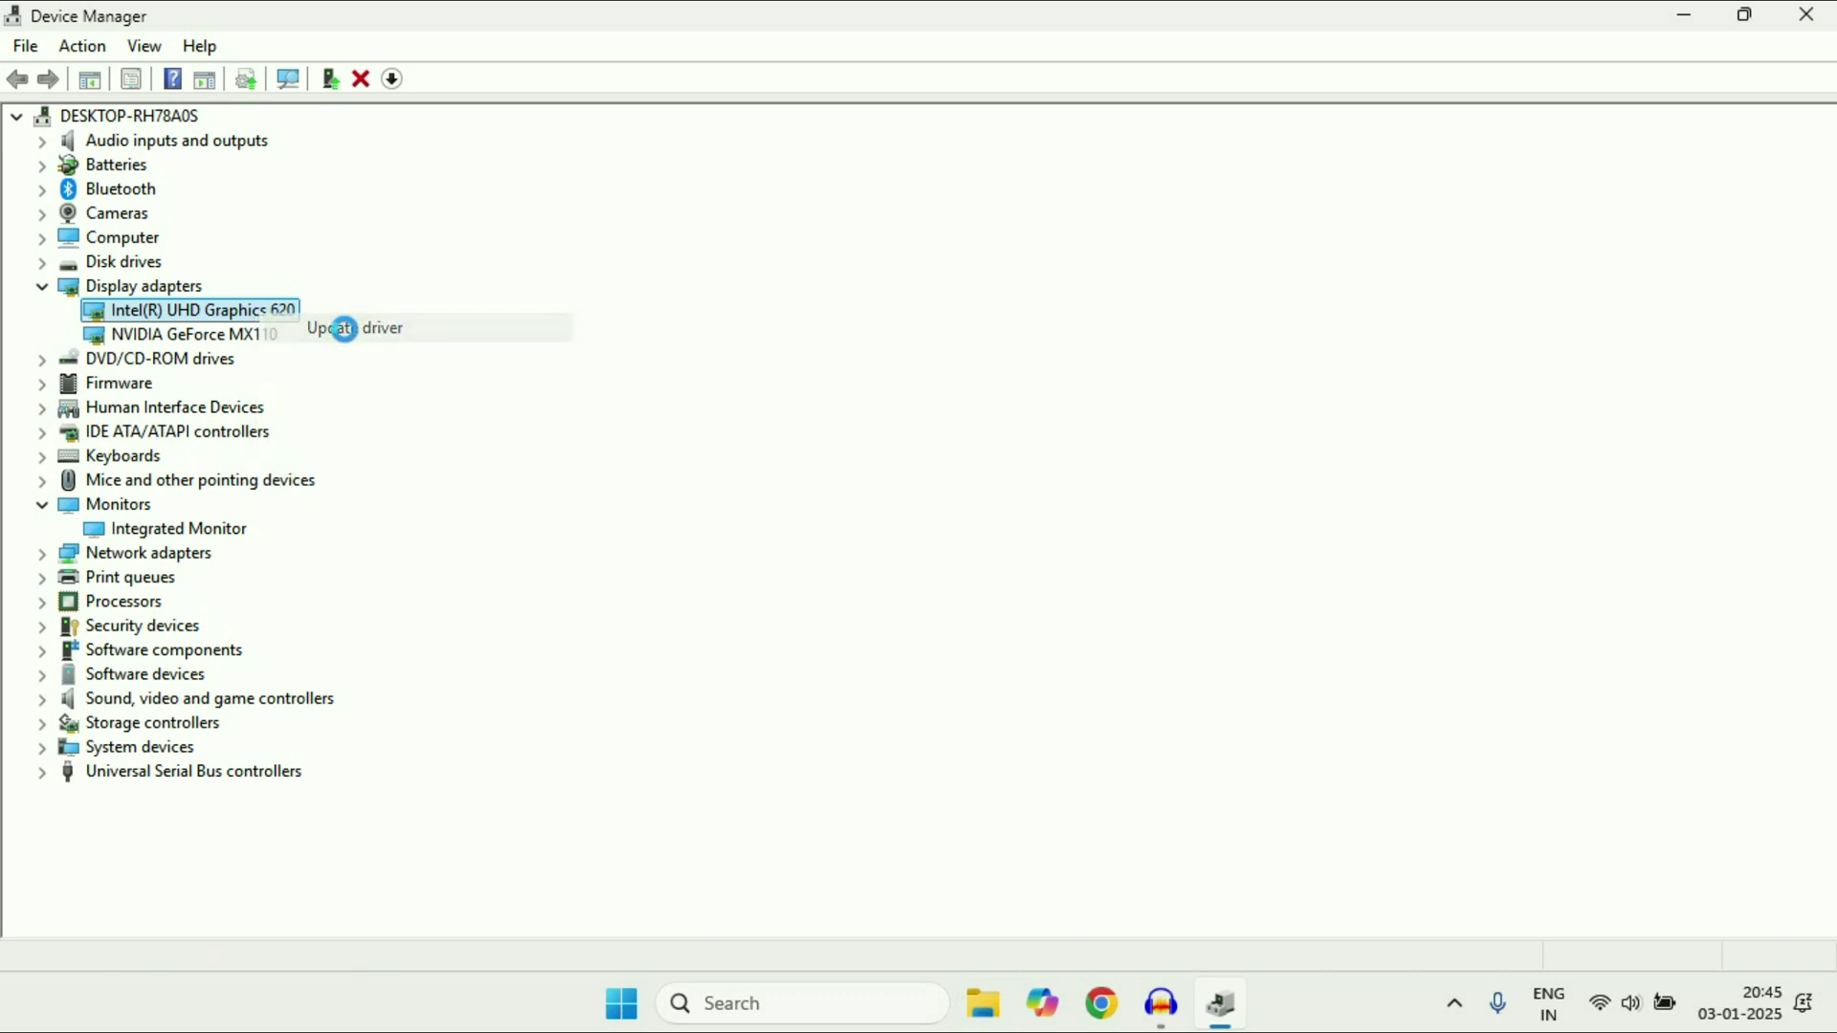
Step: Review the compatible Intel UHD Graphics 620 drivers, cancel without installing, and close Device Manager
click(664, 580)
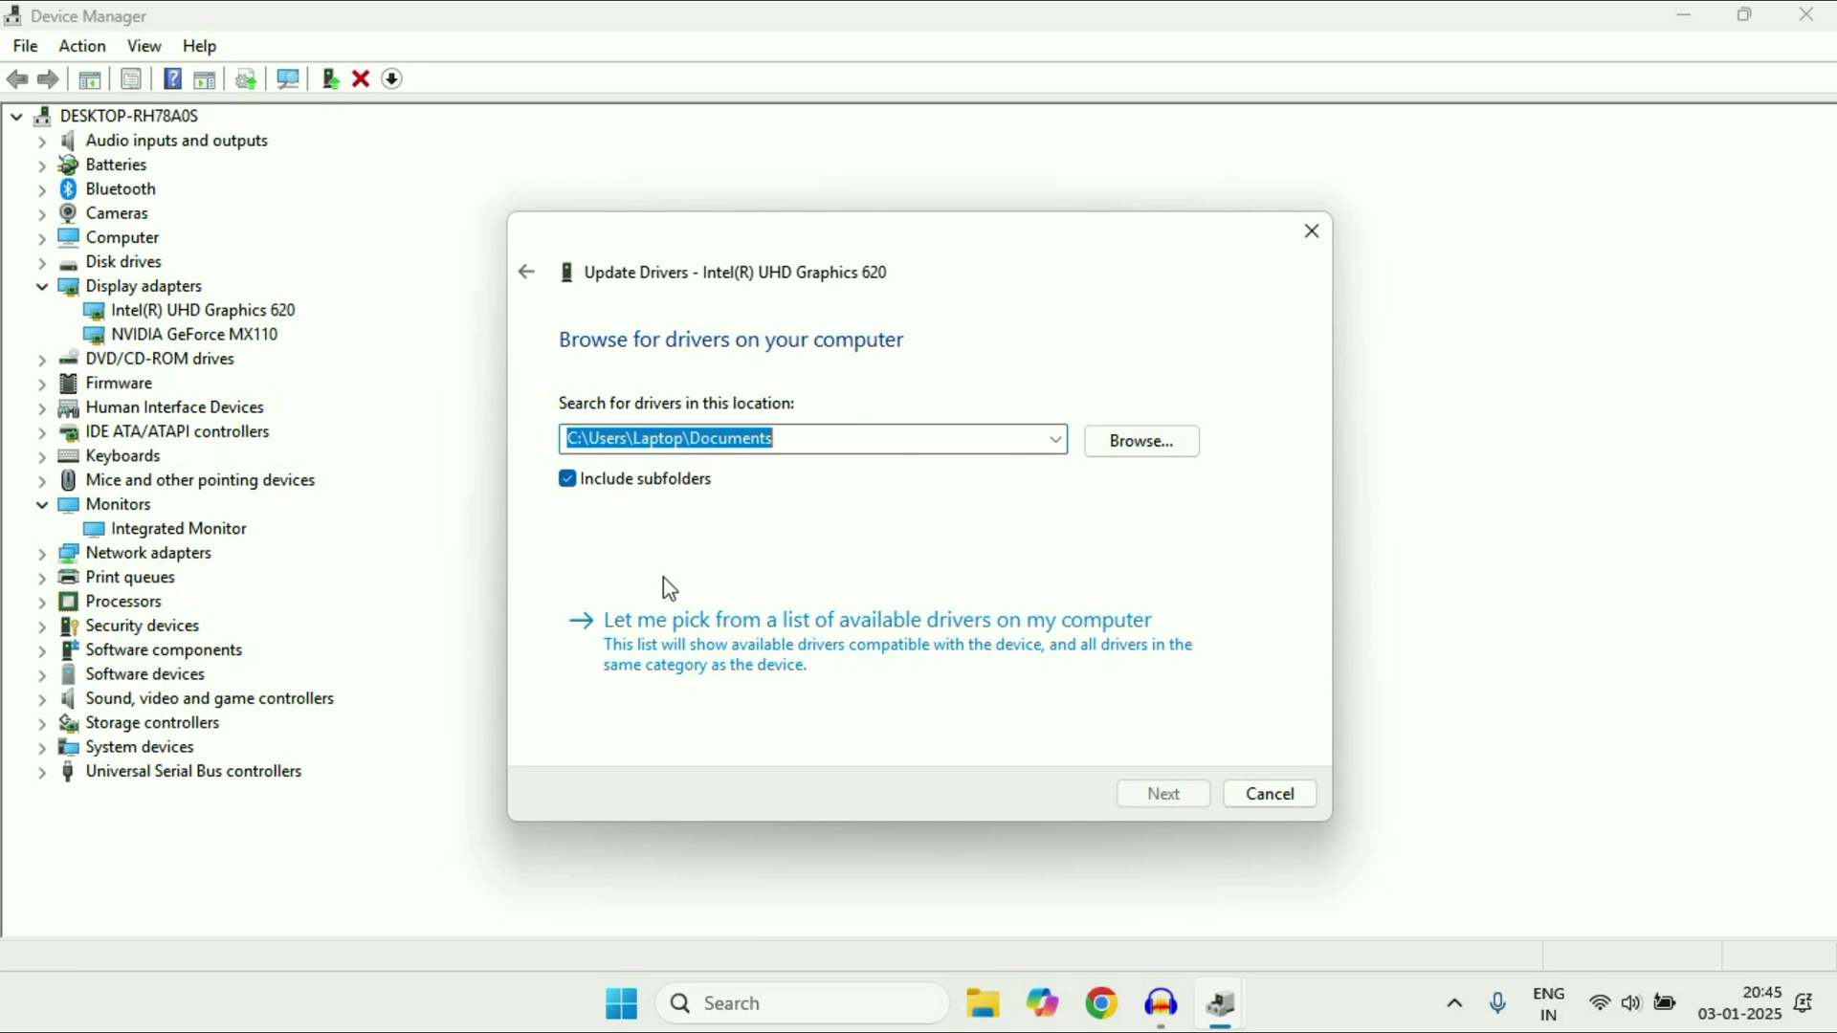
click(725, 662)
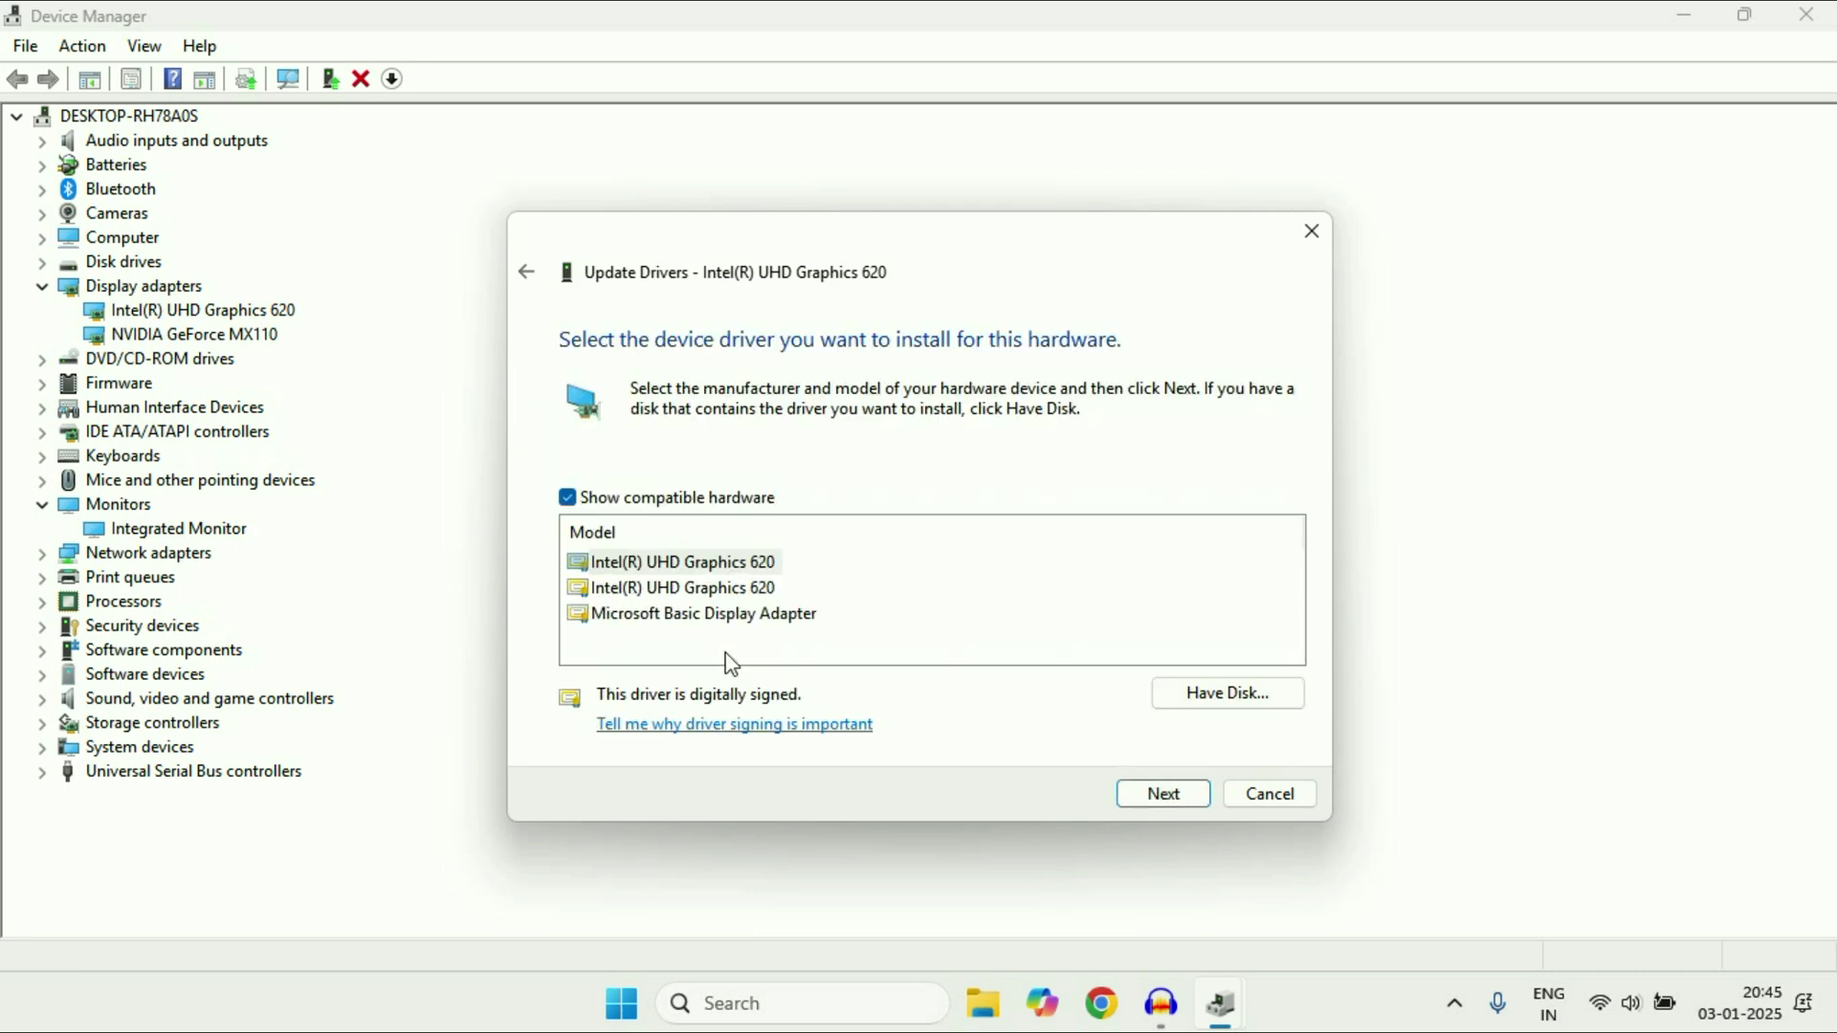
click(765, 565)
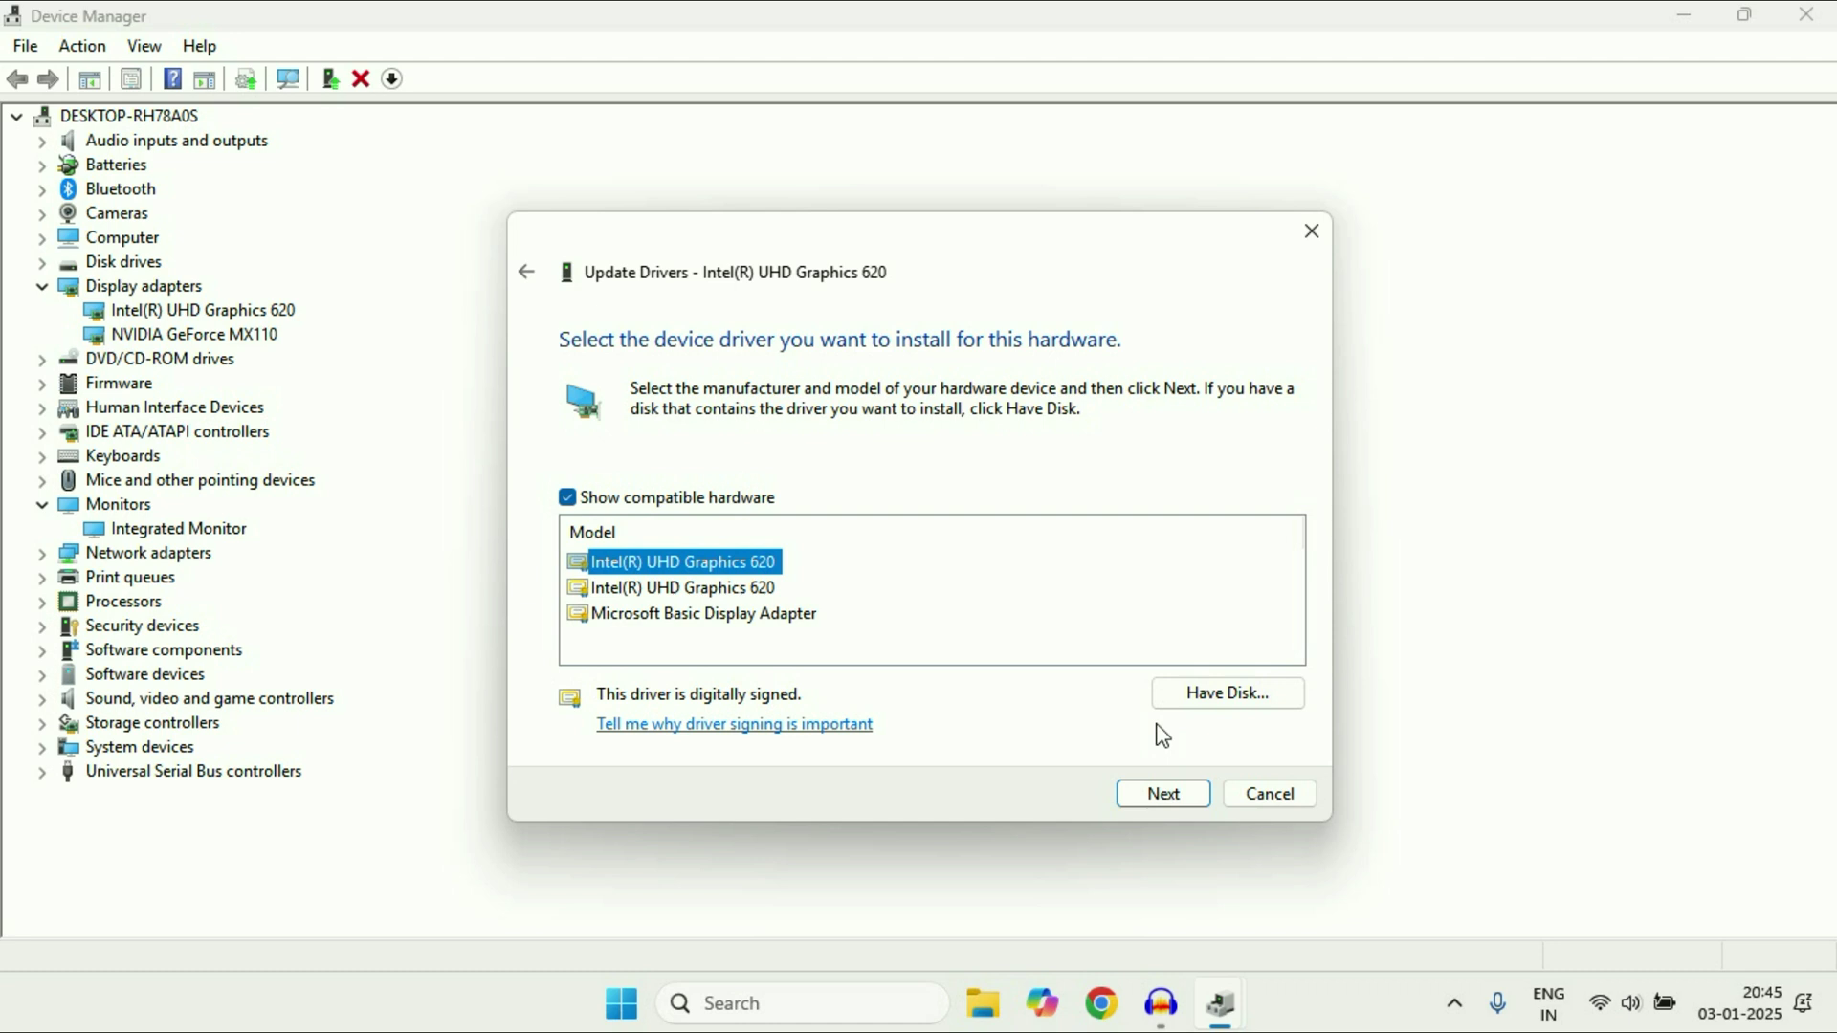
click(1272, 792)
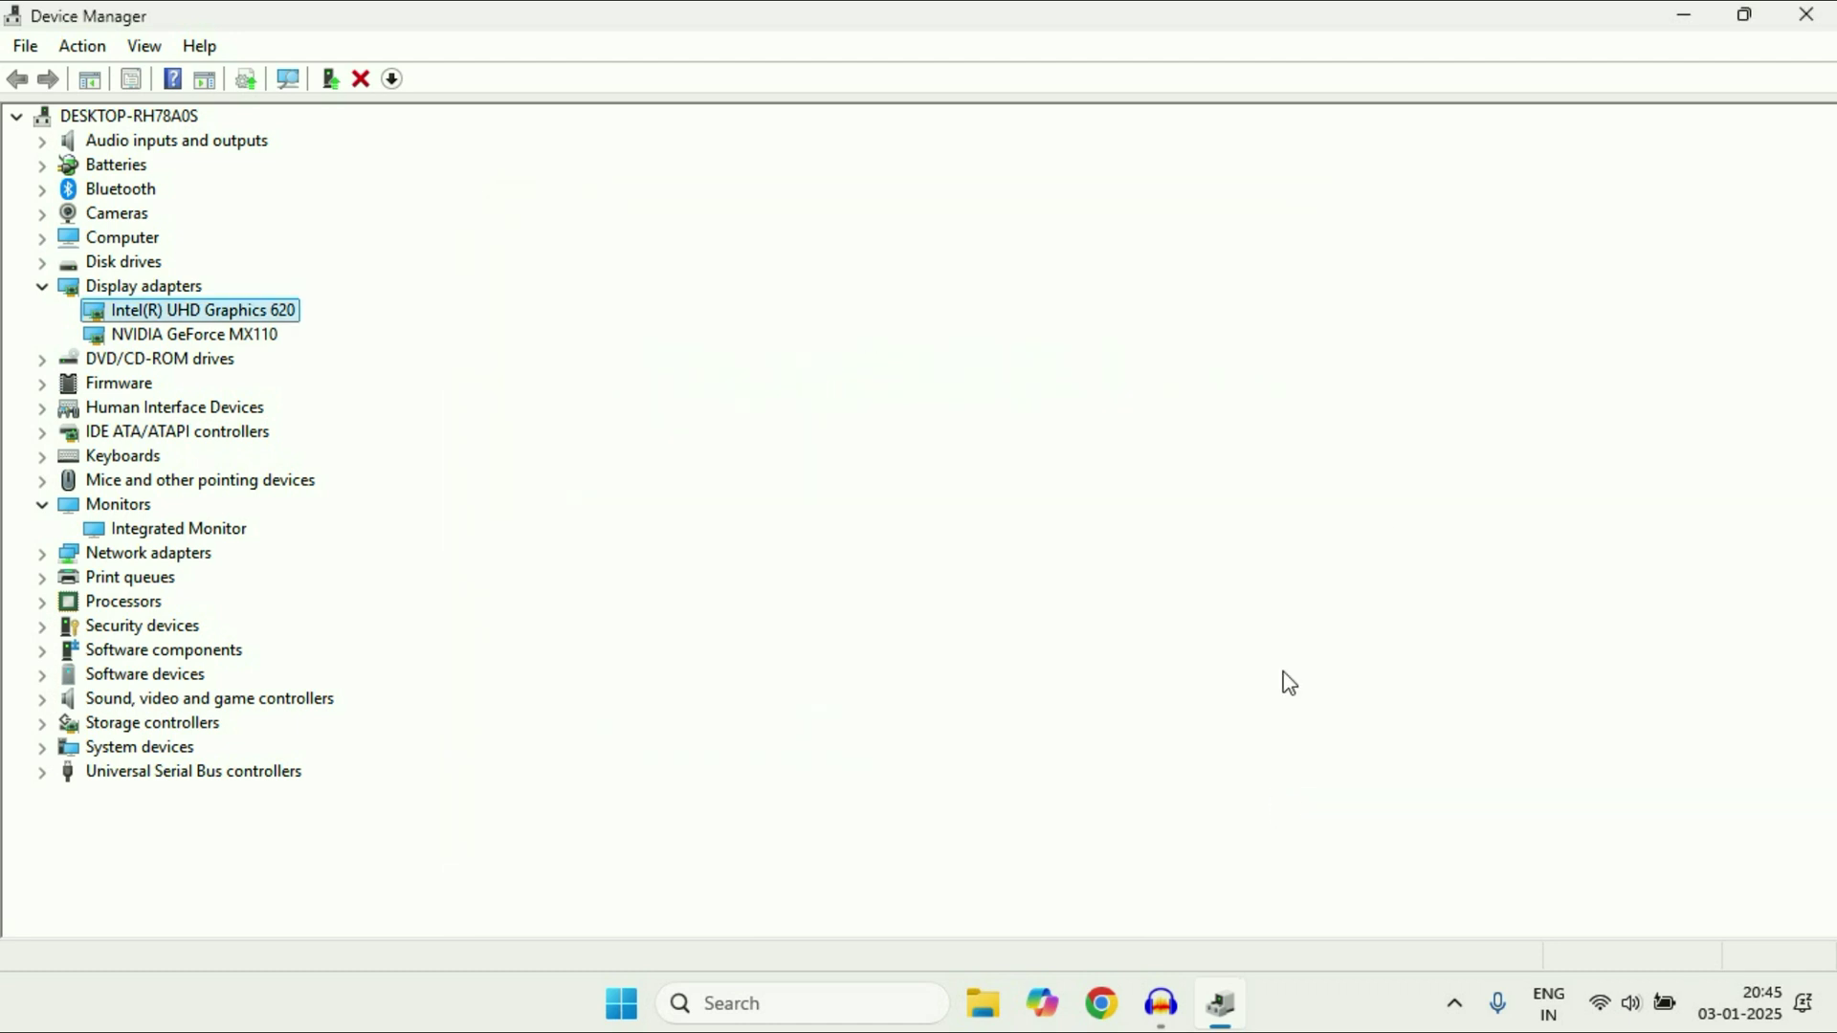
click(1806, 19)
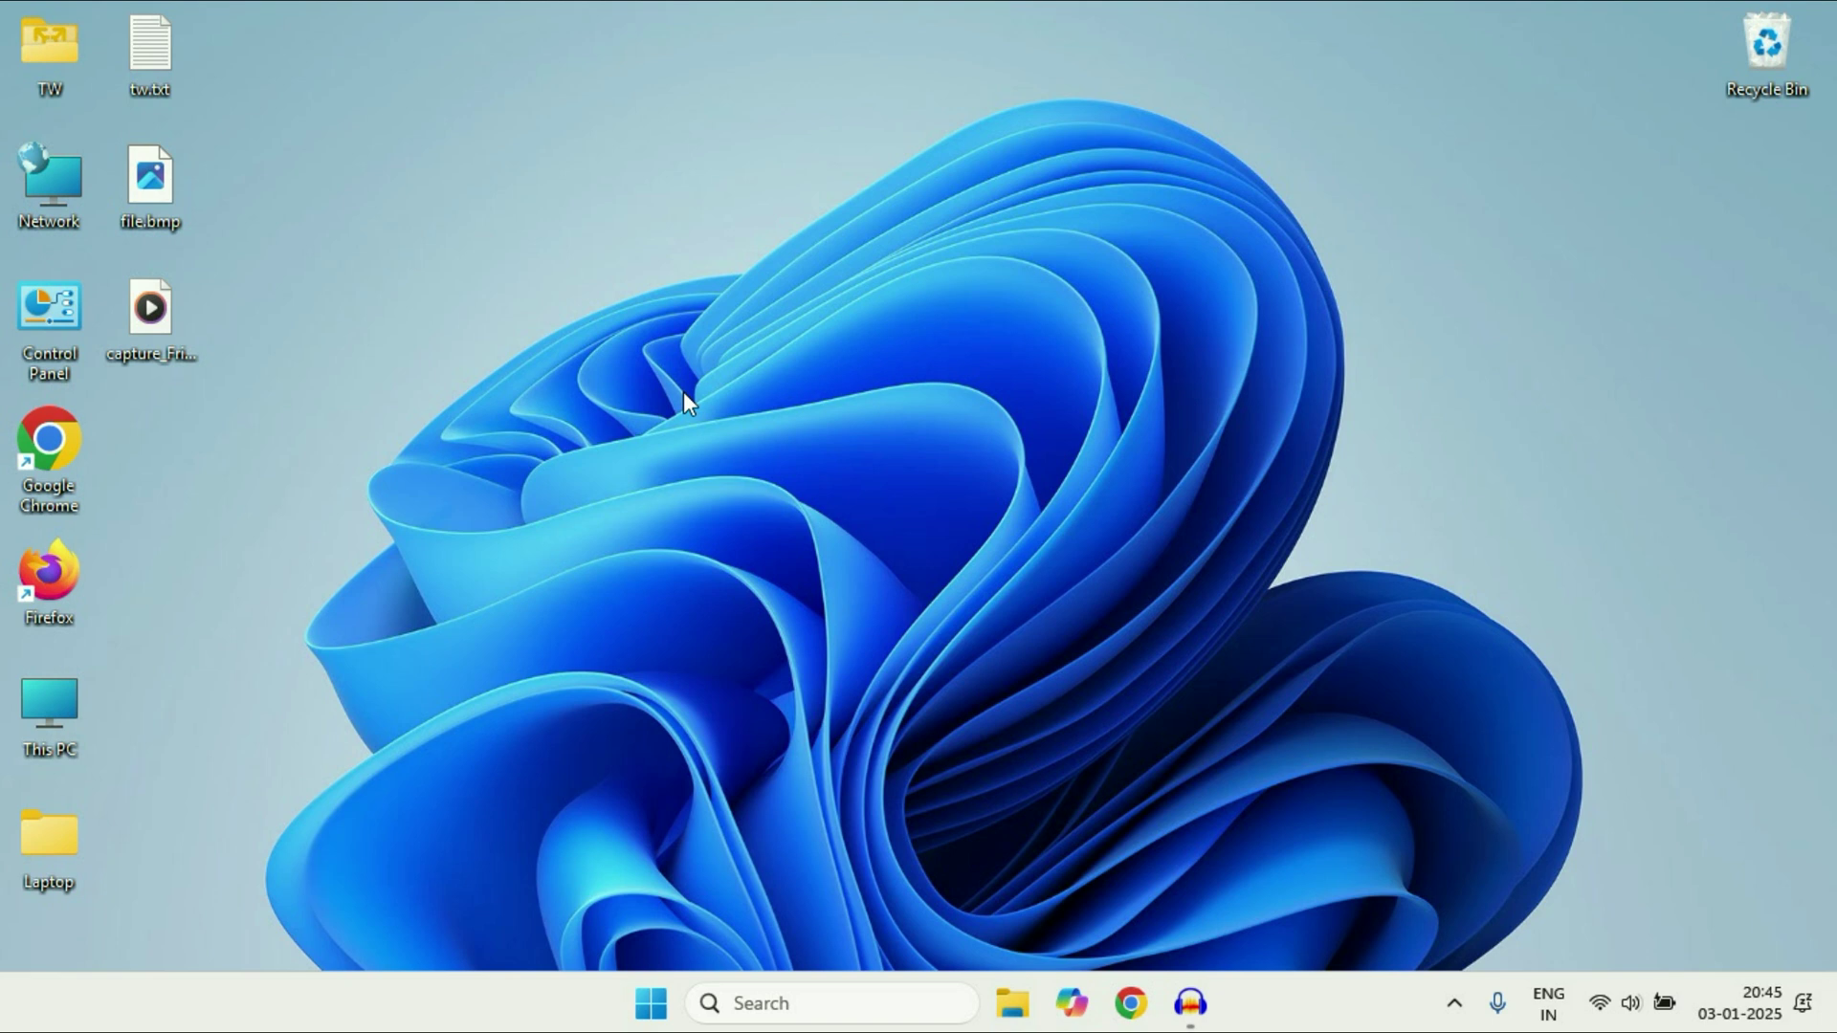
Step: Run Check for updates on the Windows Update page, then close Settings
click(650, 1003)
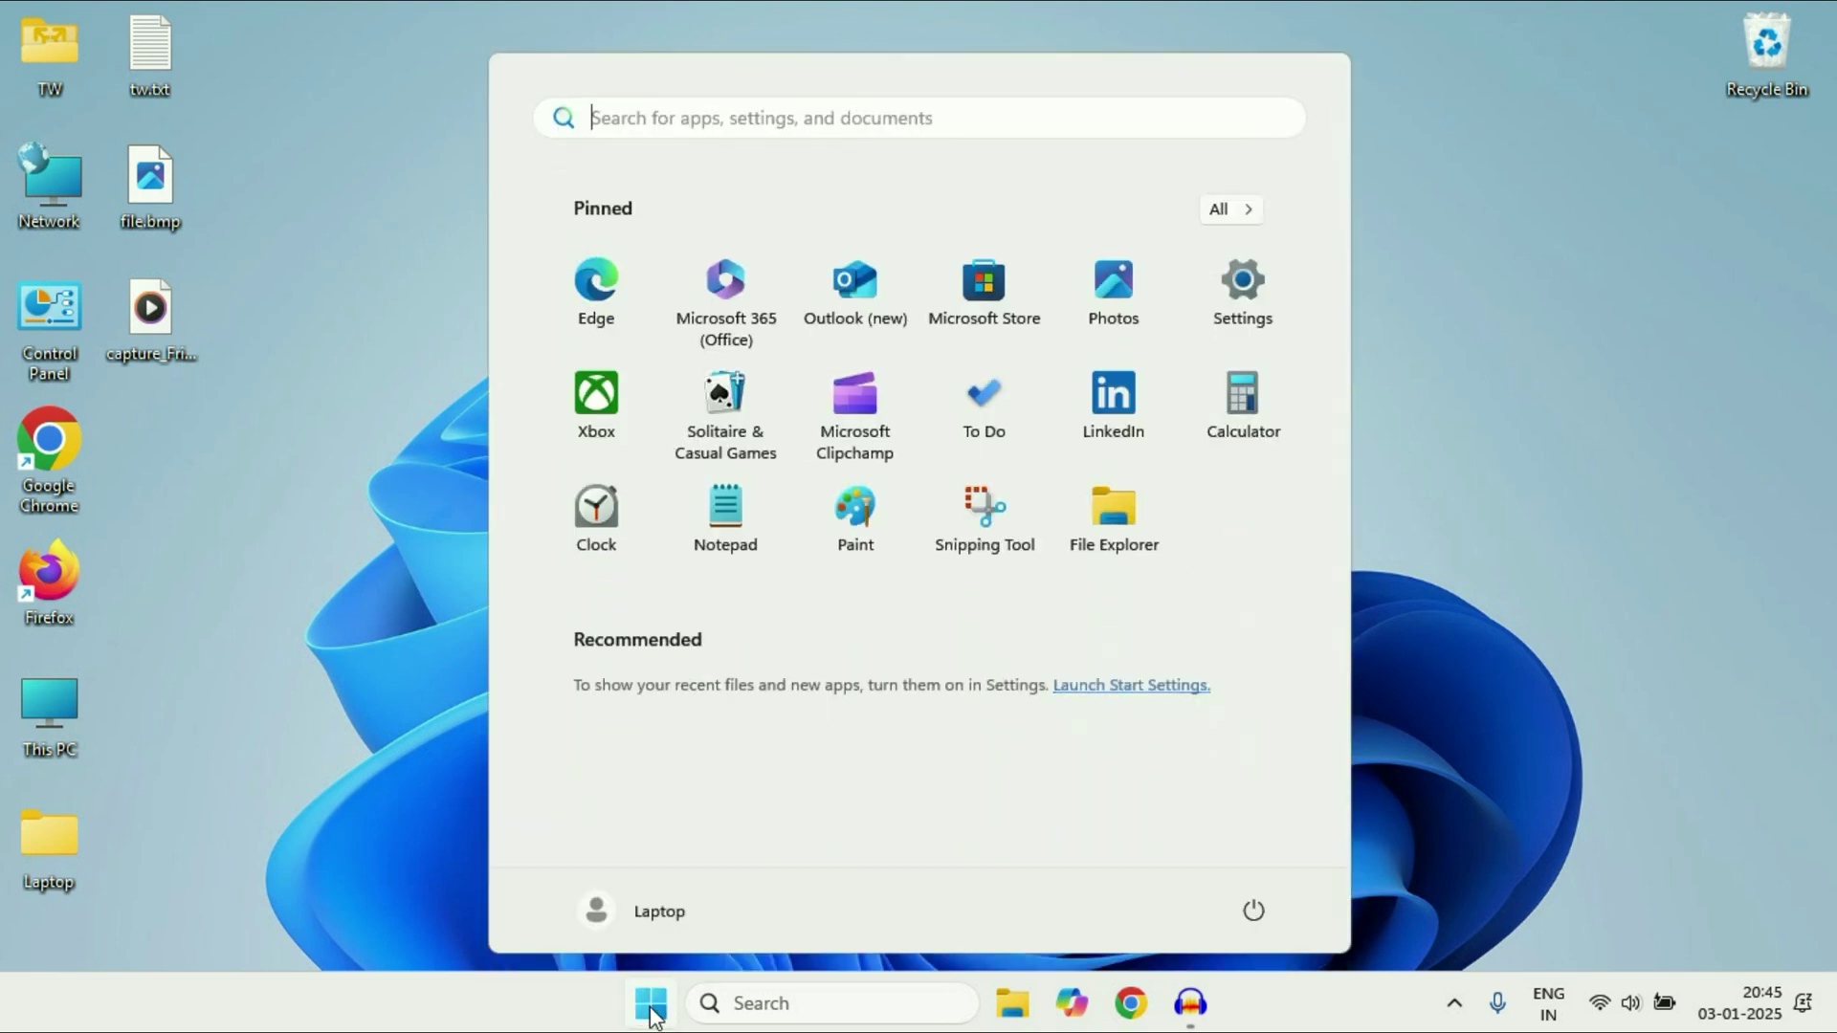
click(1232, 287)
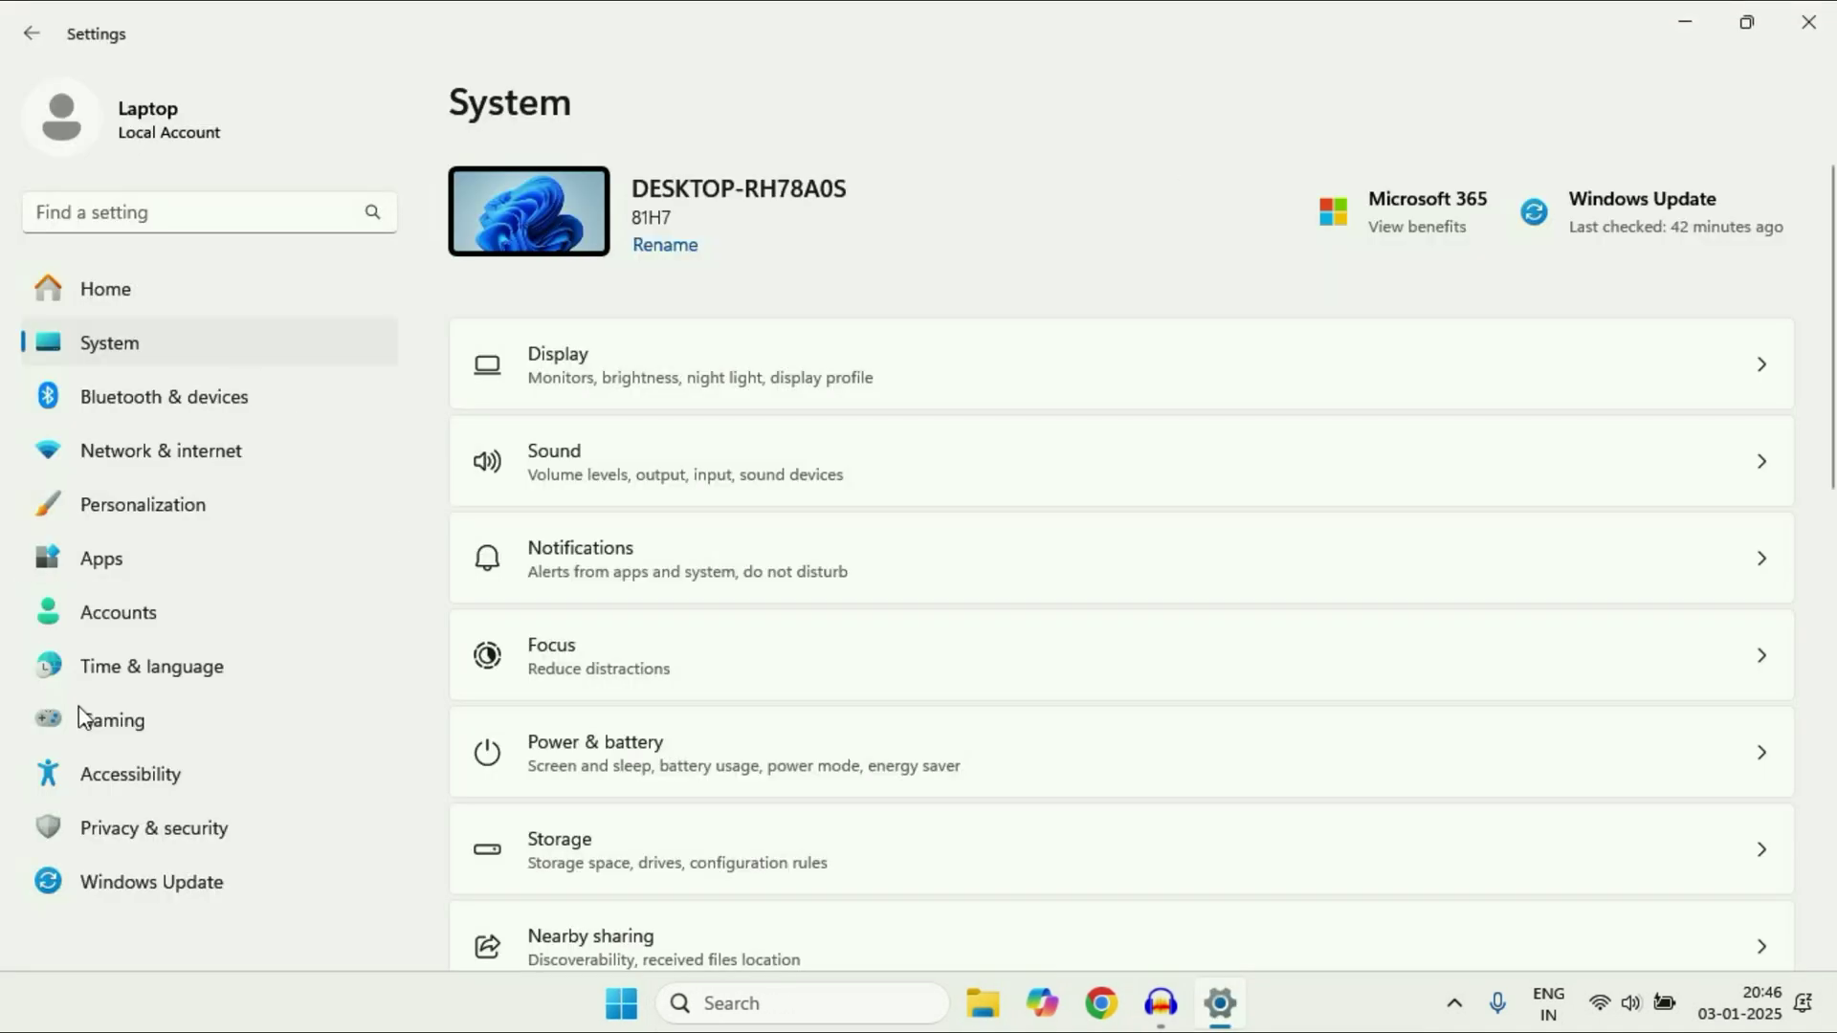
click(129, 890)
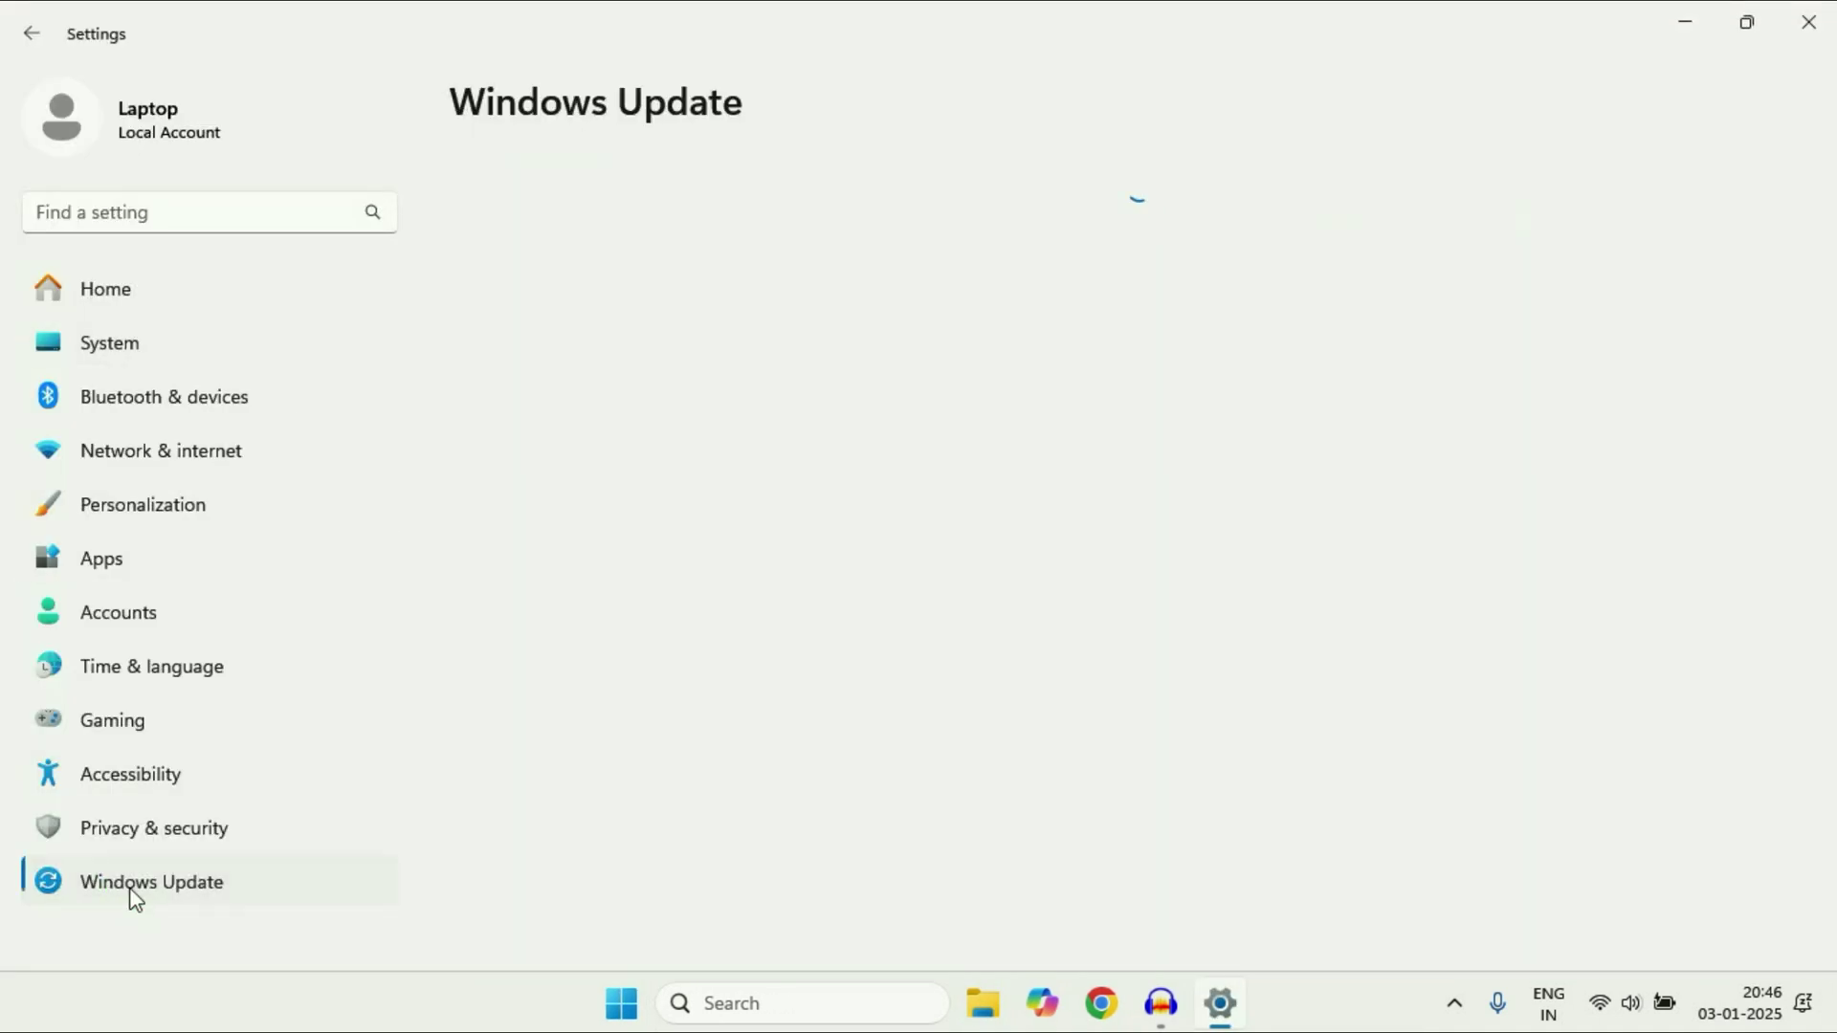
click(1665, 234)
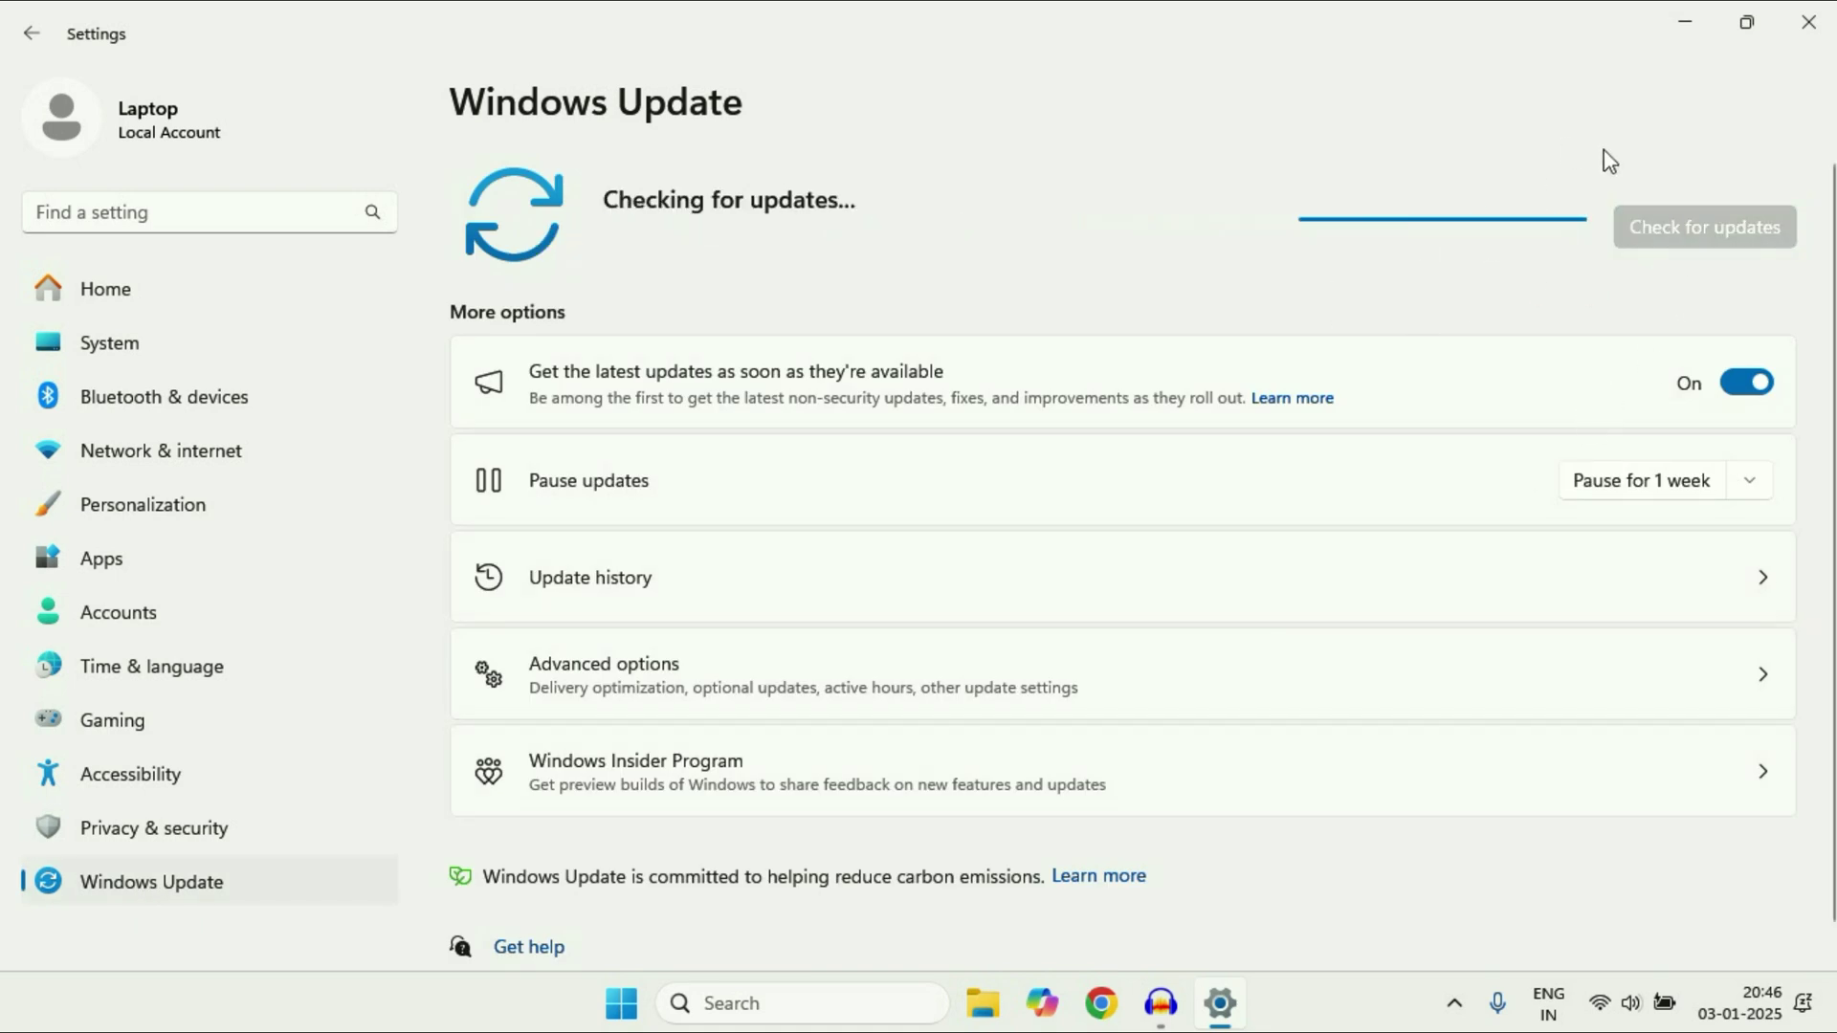
click(1808, 21)
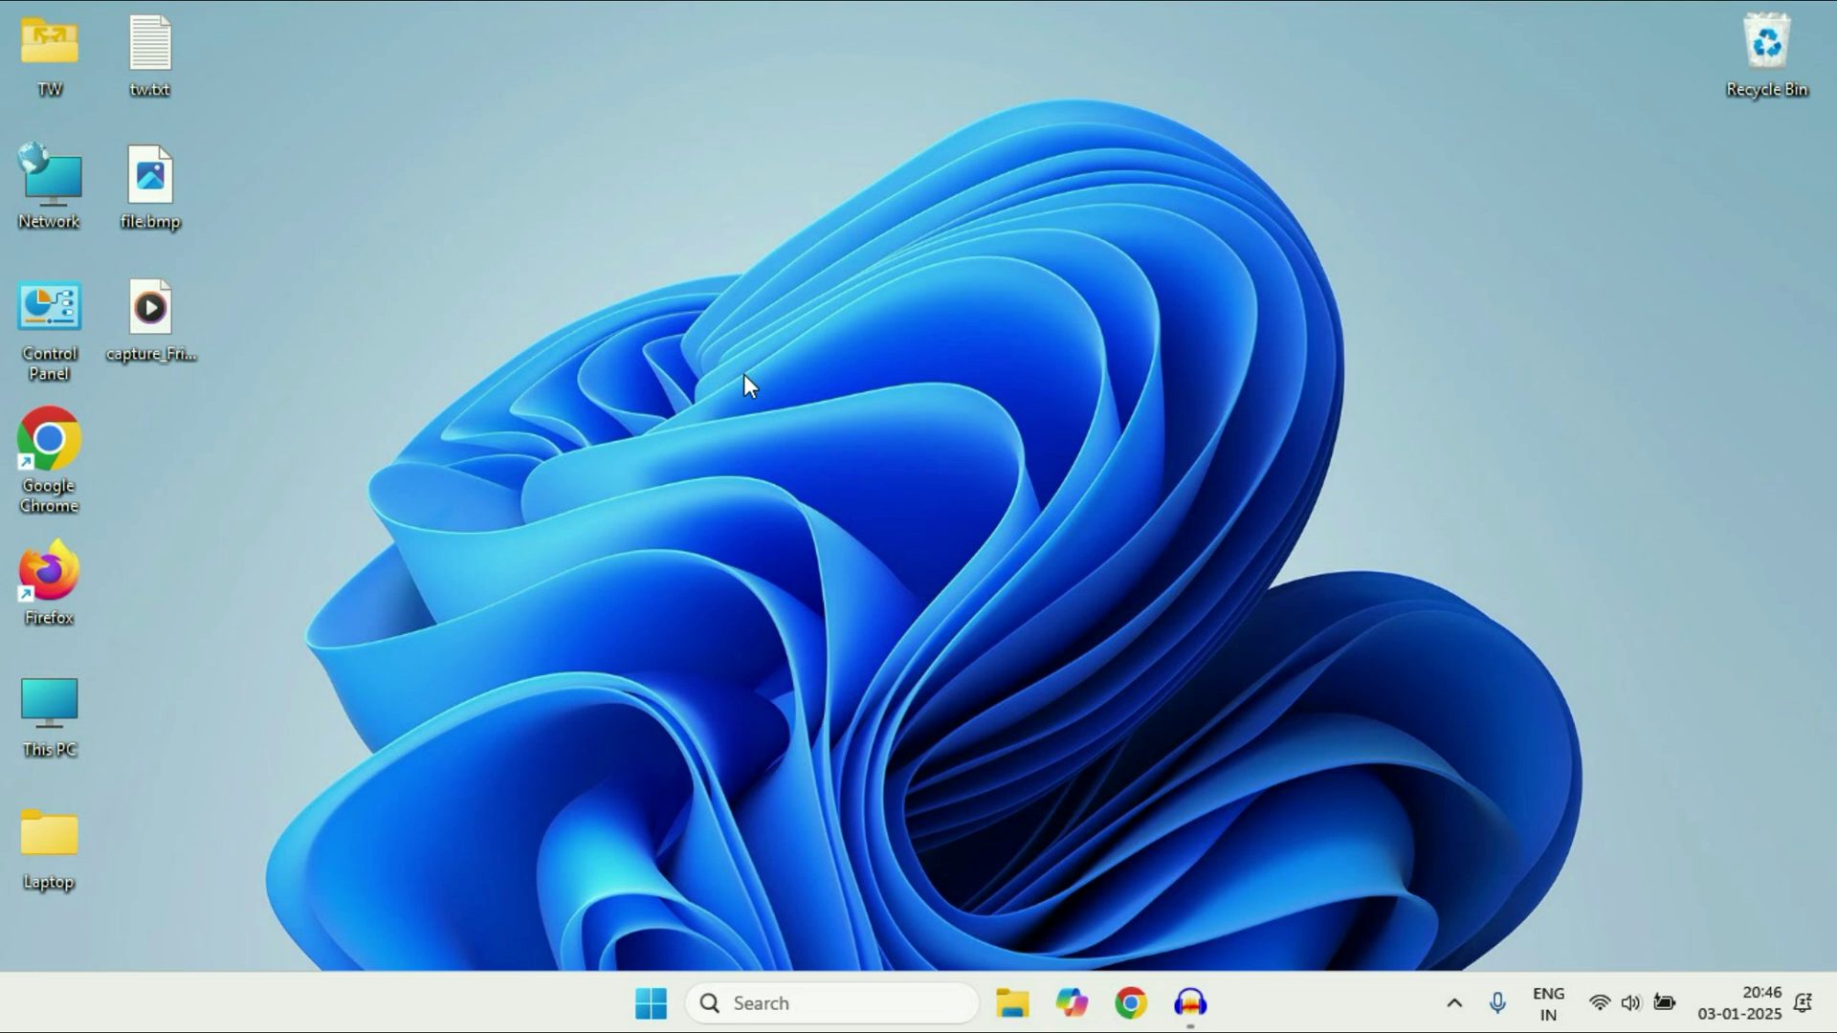
Step: Go to System > Recovery in Settings and start Reset this PC
click(650, 1001)
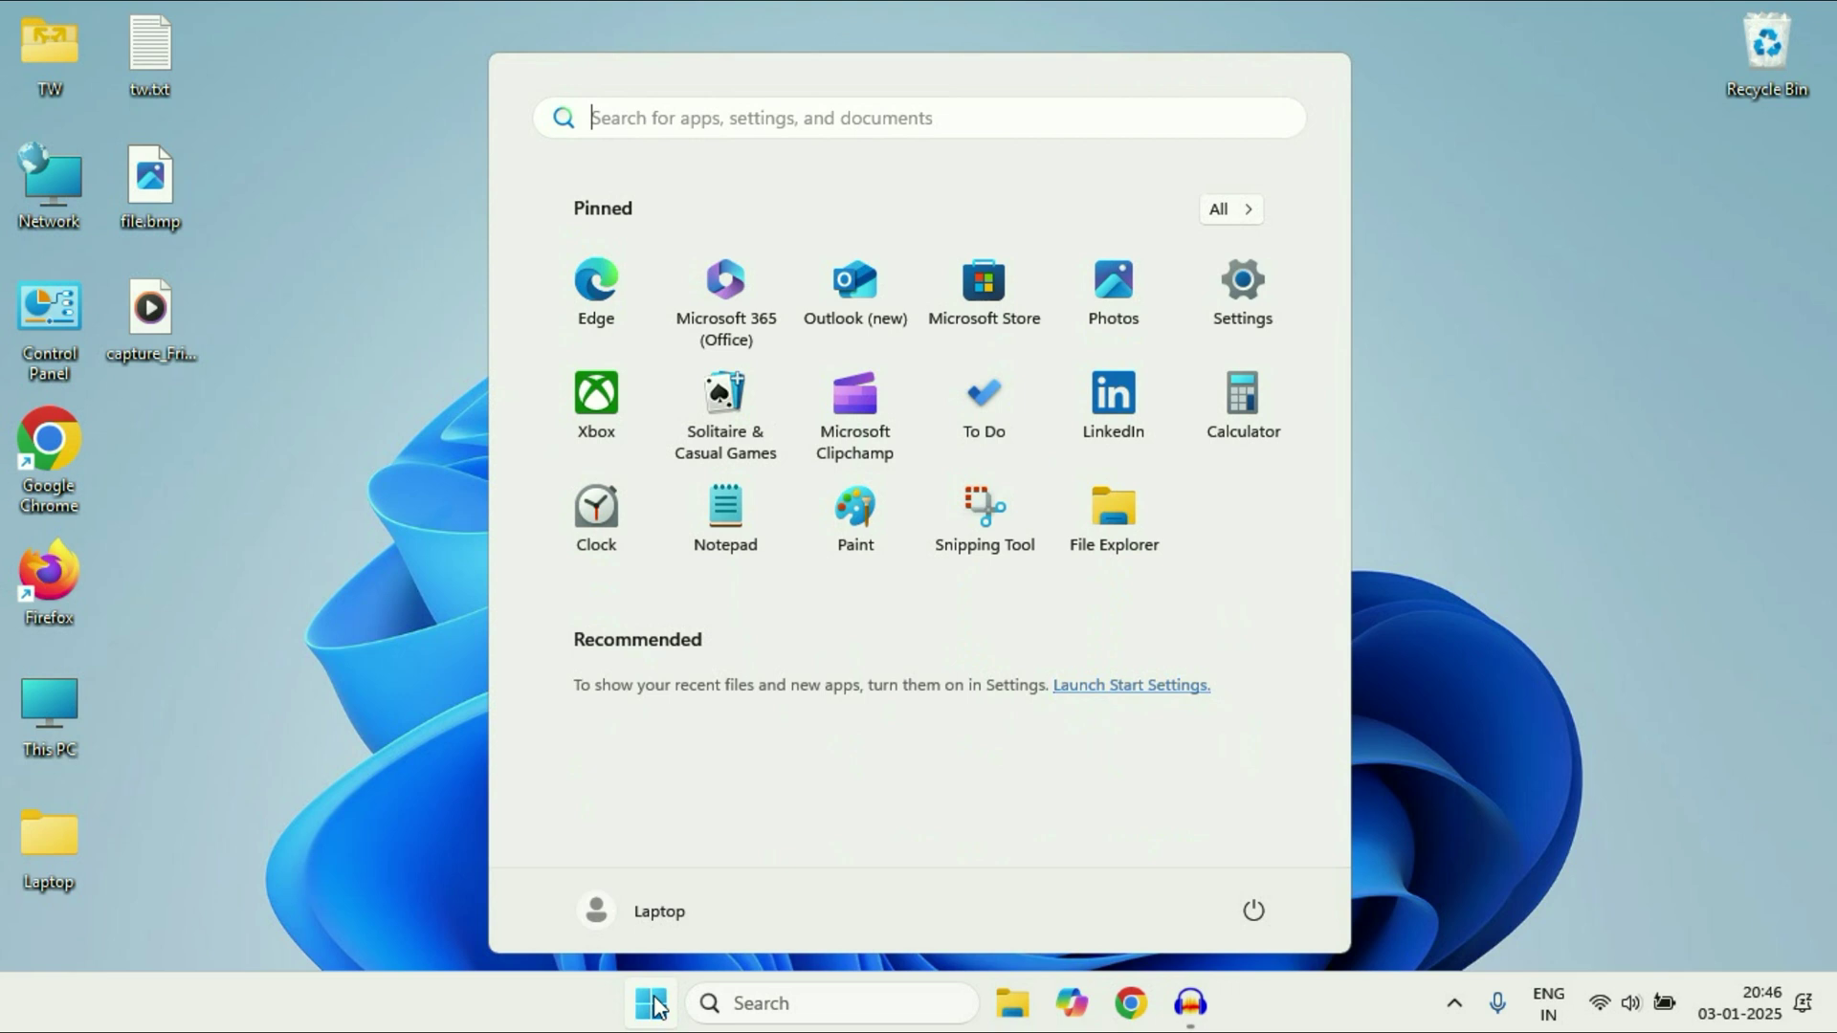
click(1226, 304)
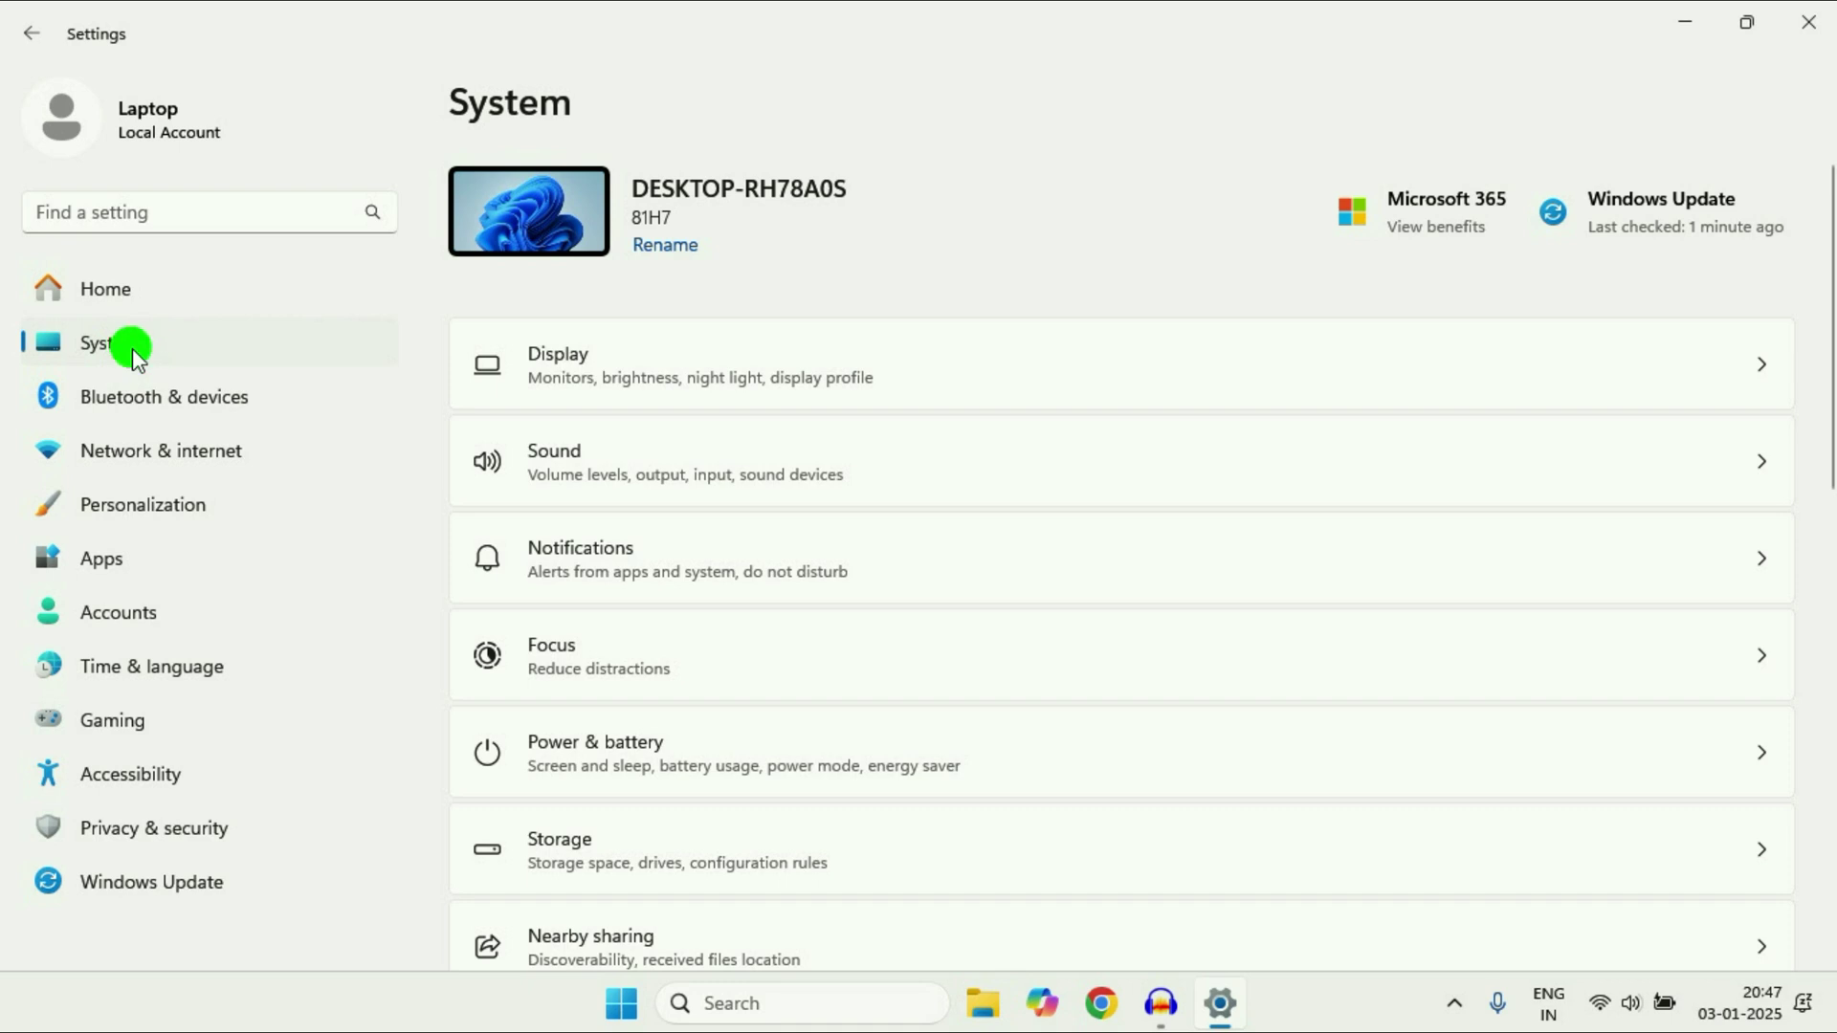
scroll(1263, 512, down, 5)
scroll(1263, 512, down, 5)
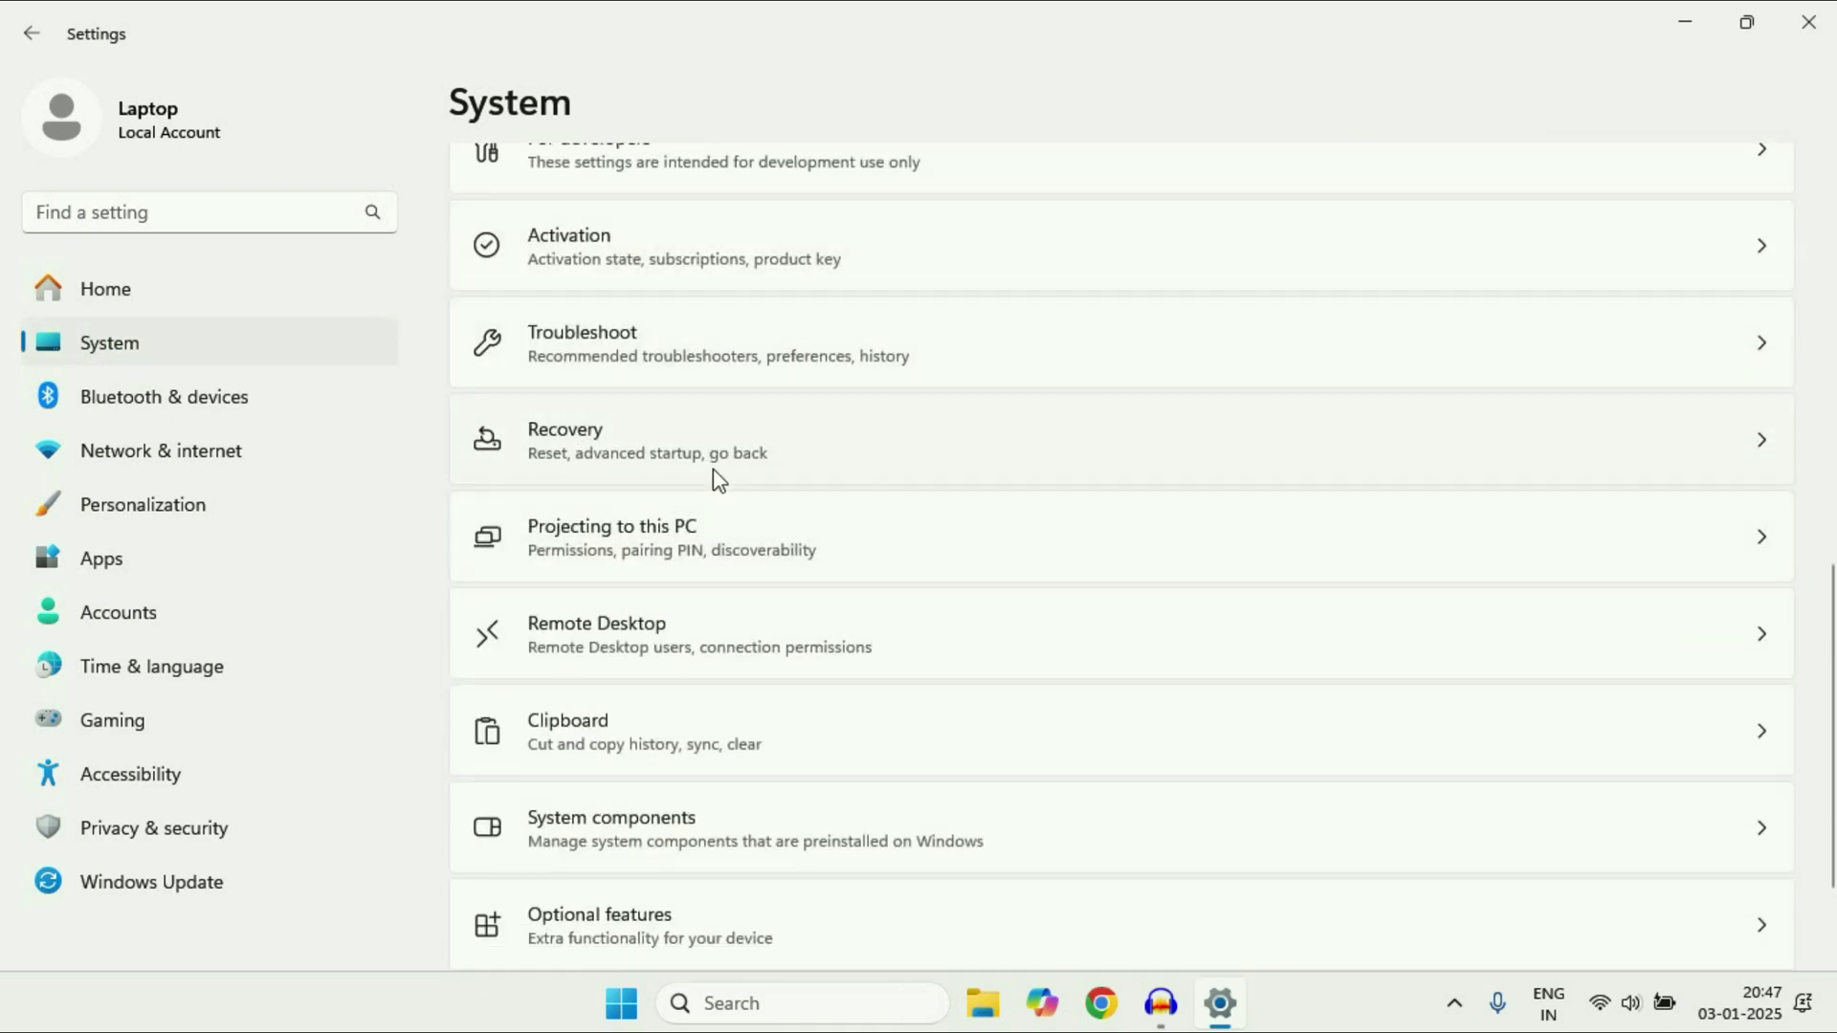
click(660, 444)
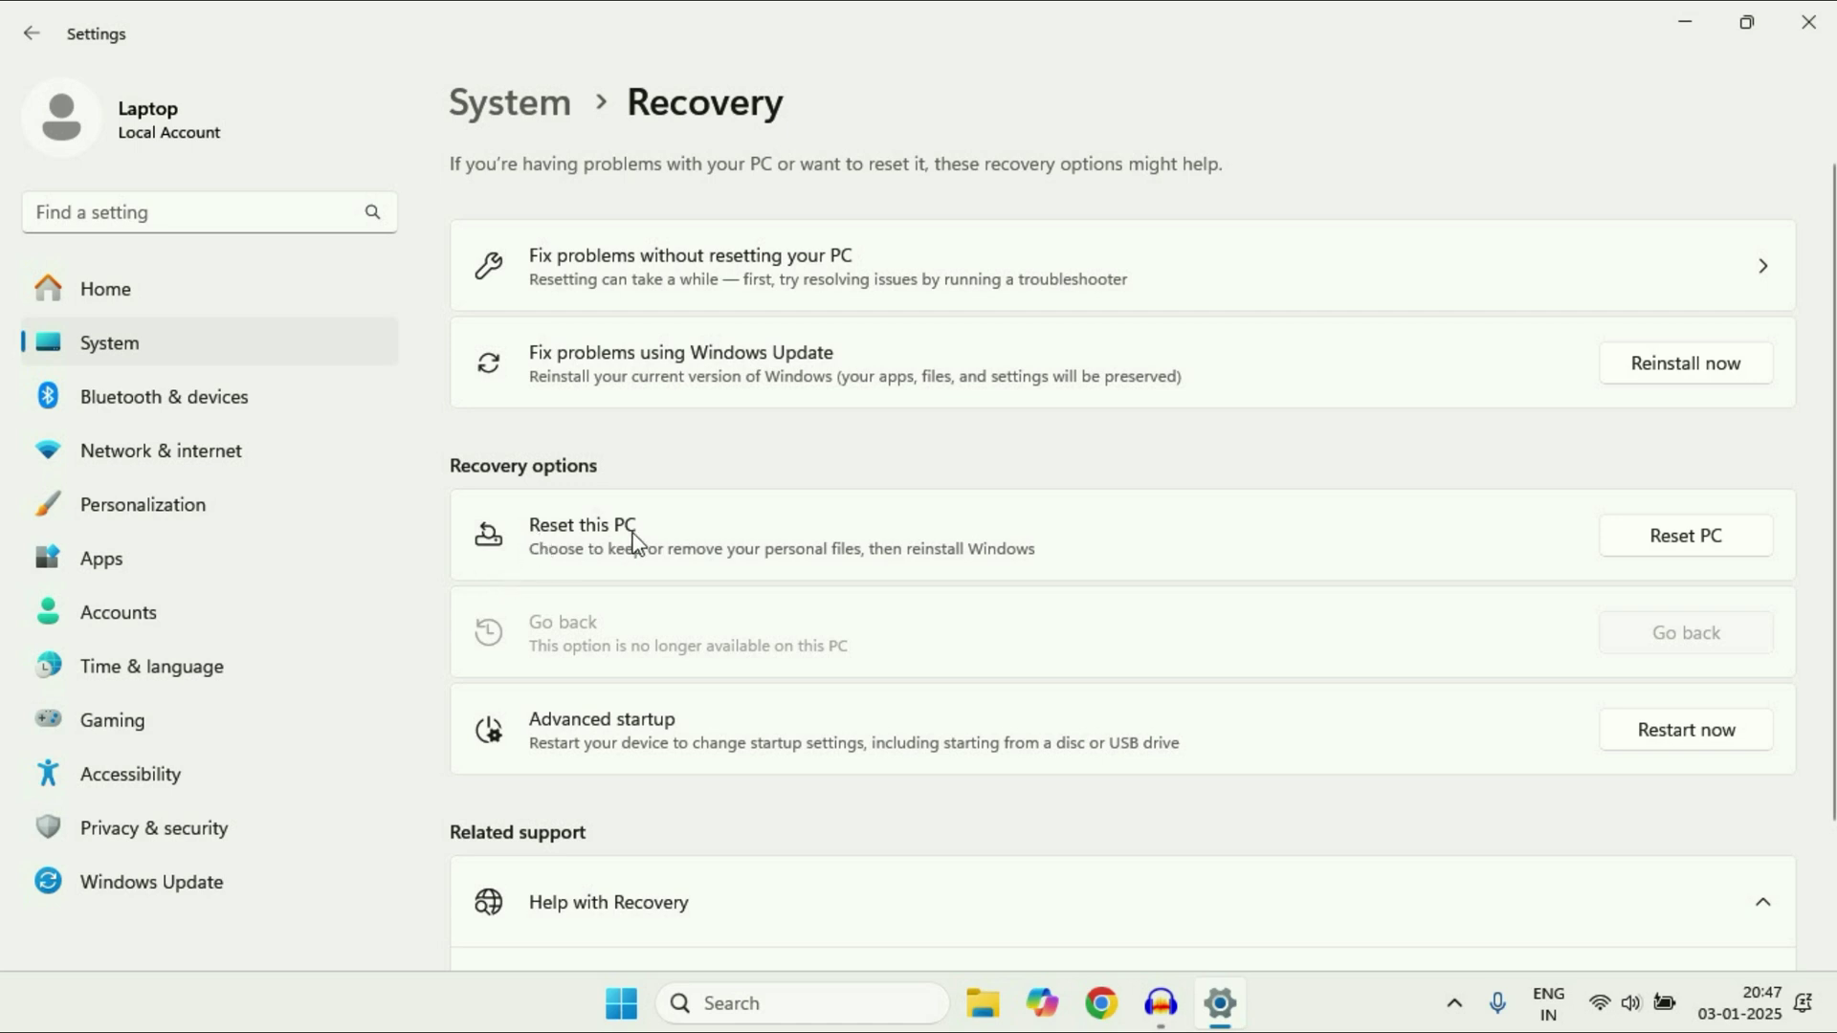
click(1698, 550)
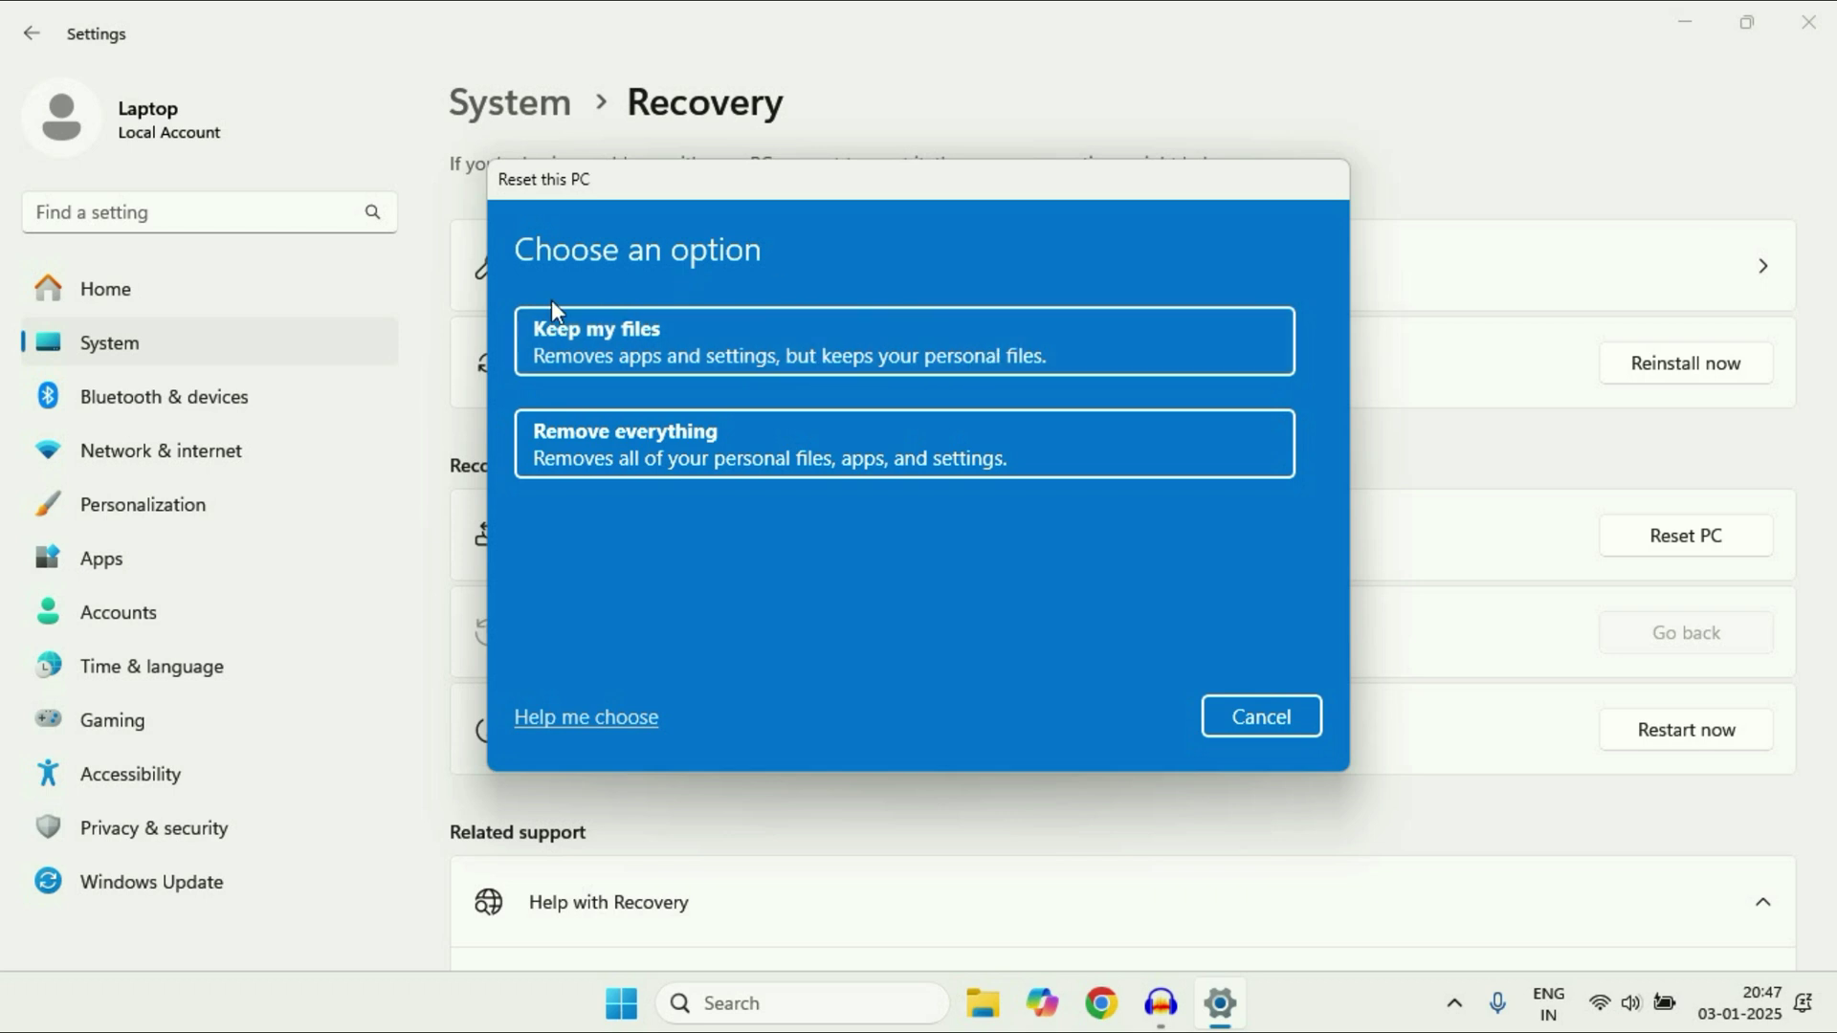
Step: Choose Keep my files and Local reinstall, then accept the additional reset settings
click(603, 354)
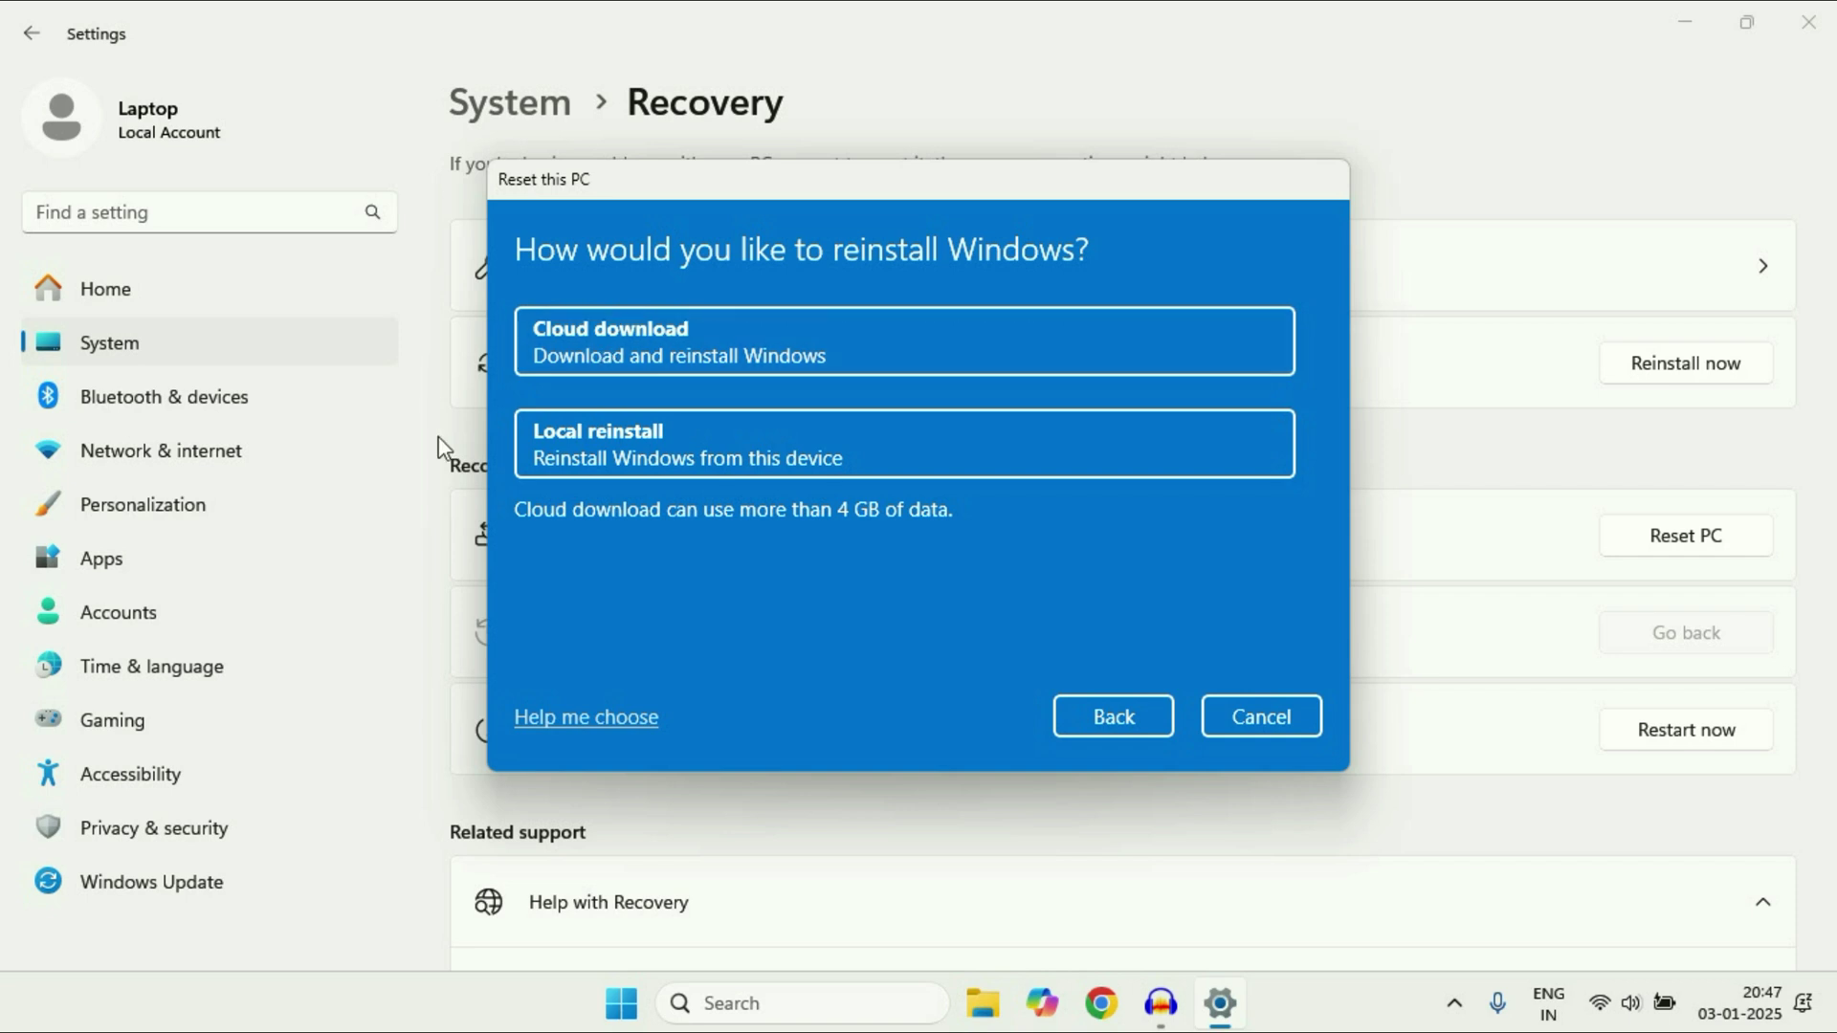
click(601, 454)
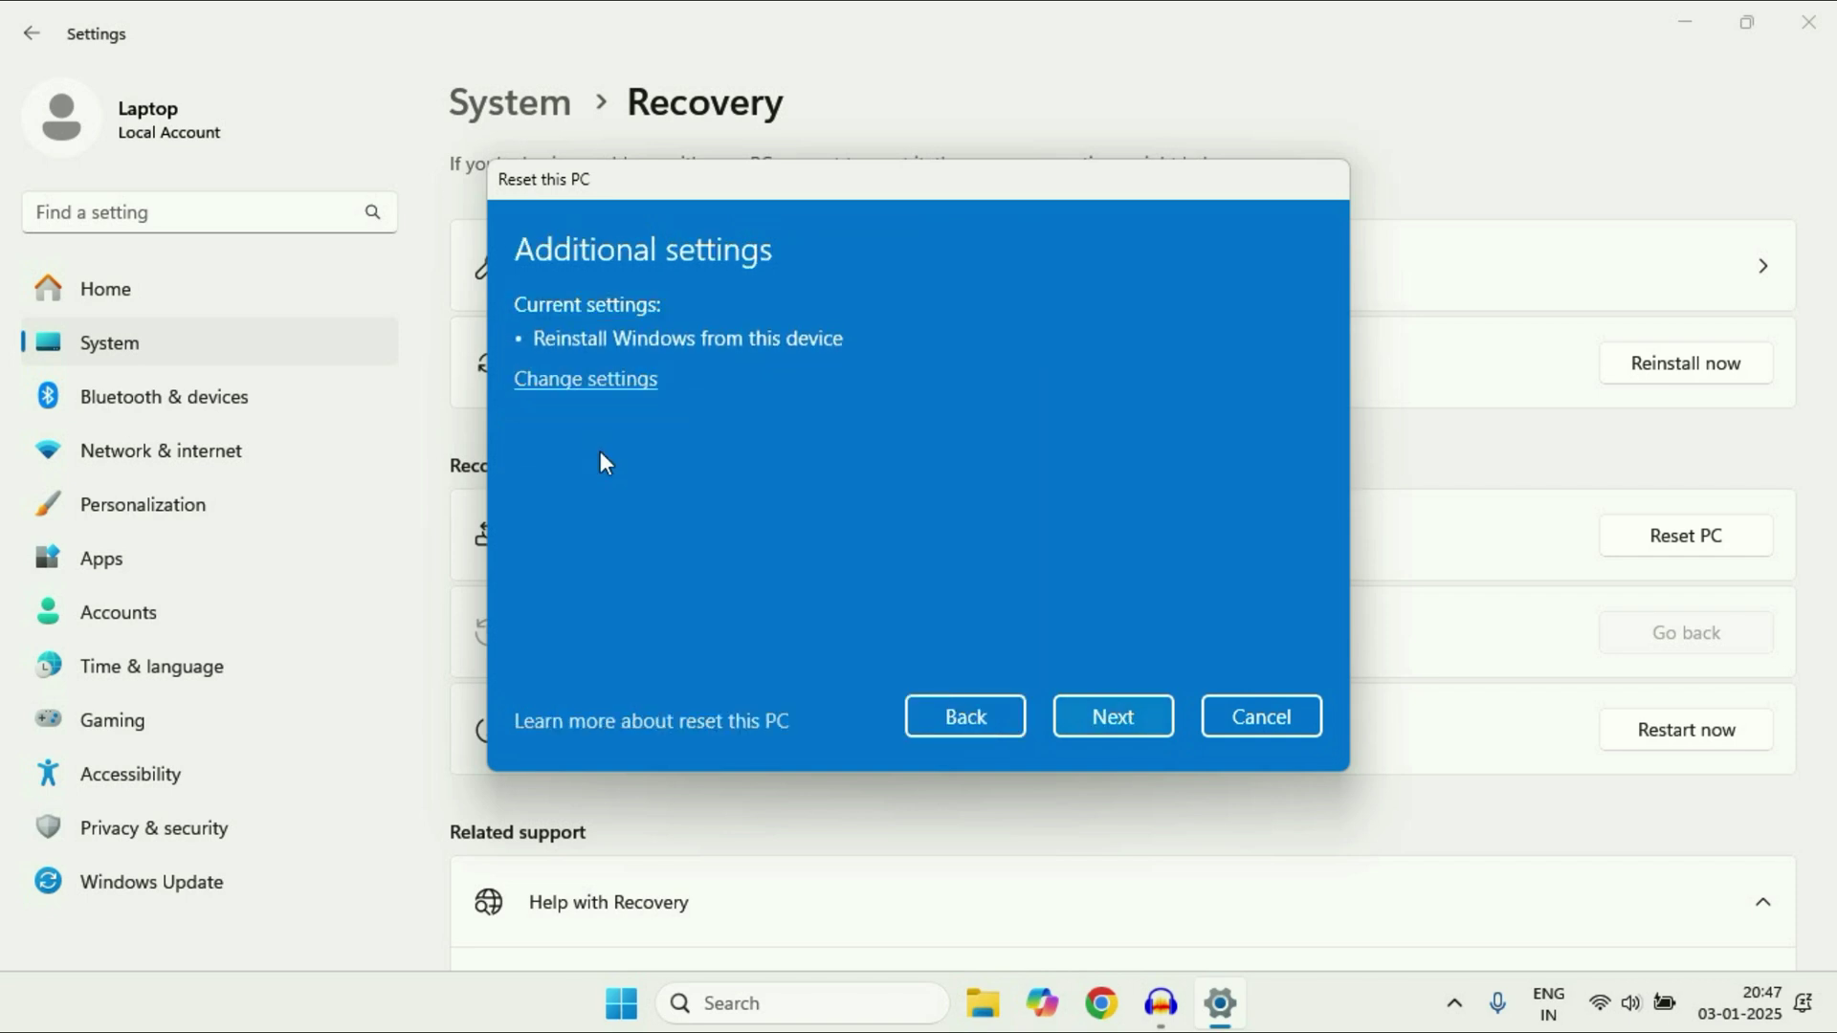
click(1105, 708)
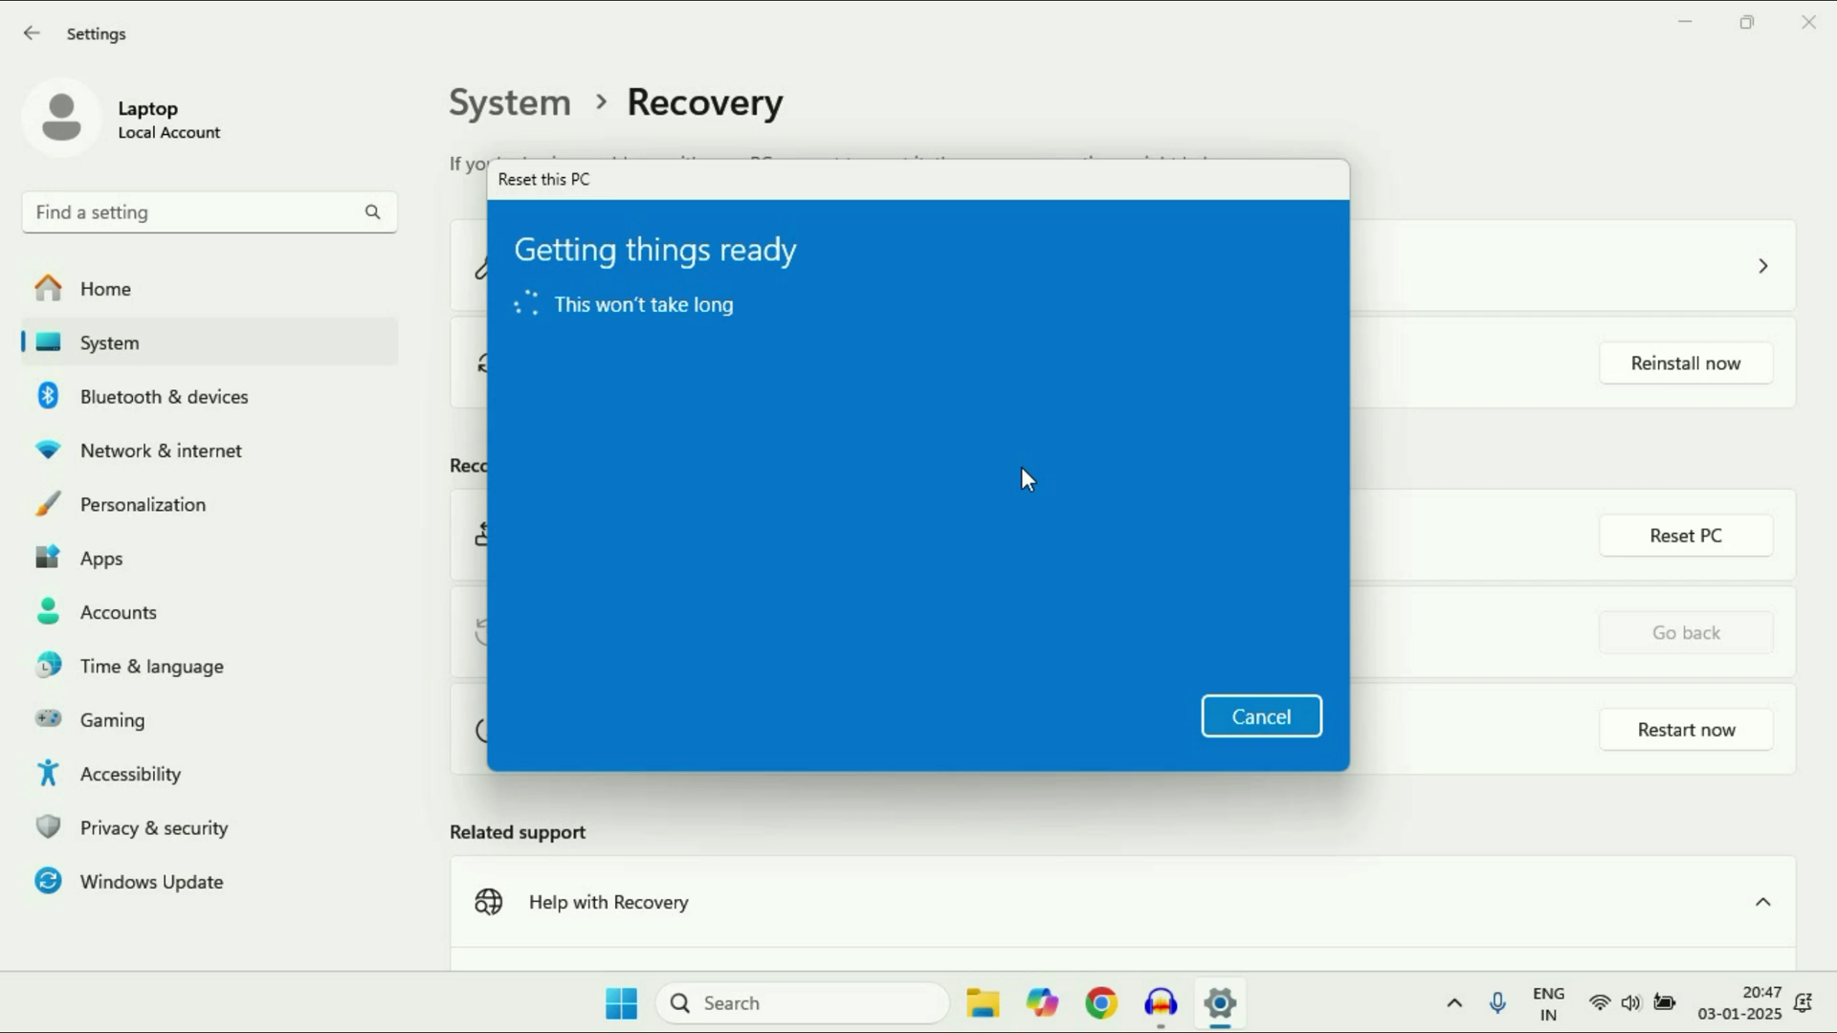